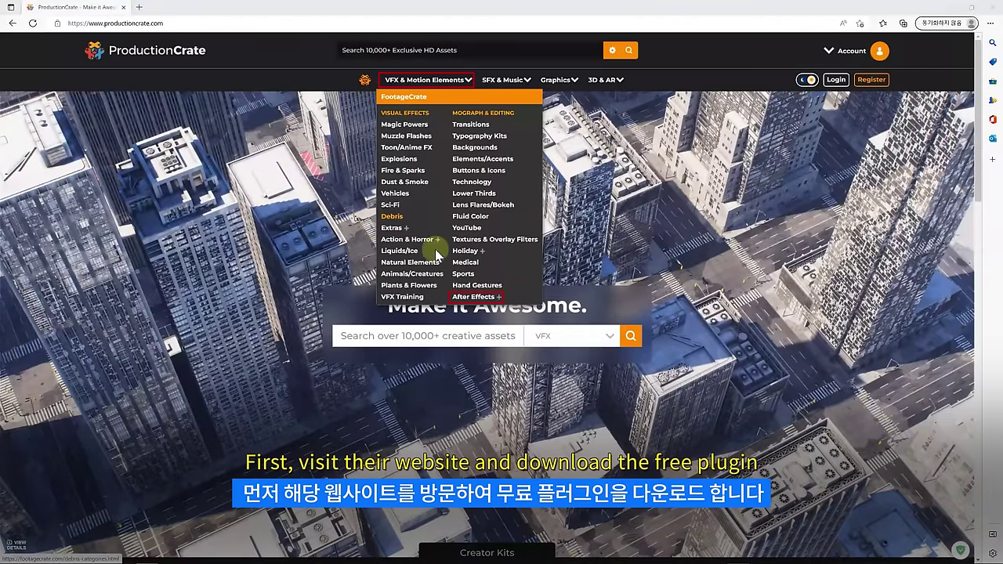
Step: Open the free Light Wrap plugin article under ProductionCrate's Scripts & Plugins
{"action": "mouse_move", "coordinate": [463, 302]}
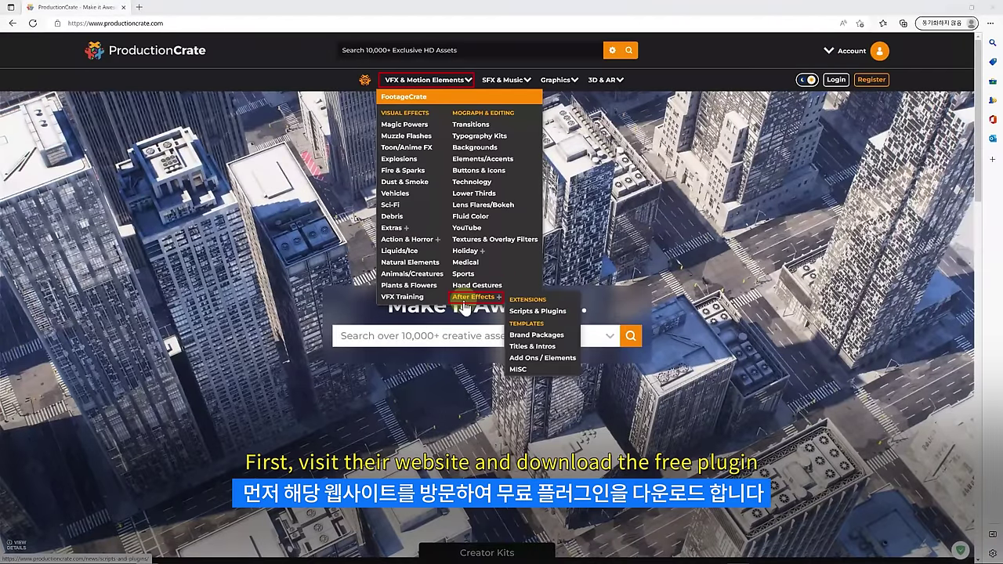
{"action": "left_click", "coordinate": [539, 314]}
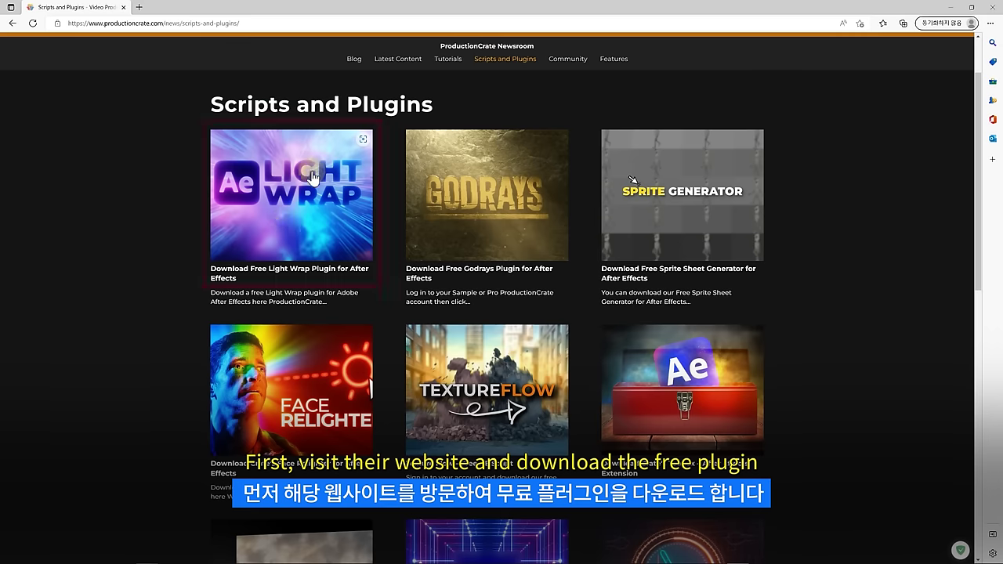
{"action": "left_click", "coordinate": [296, 226]}
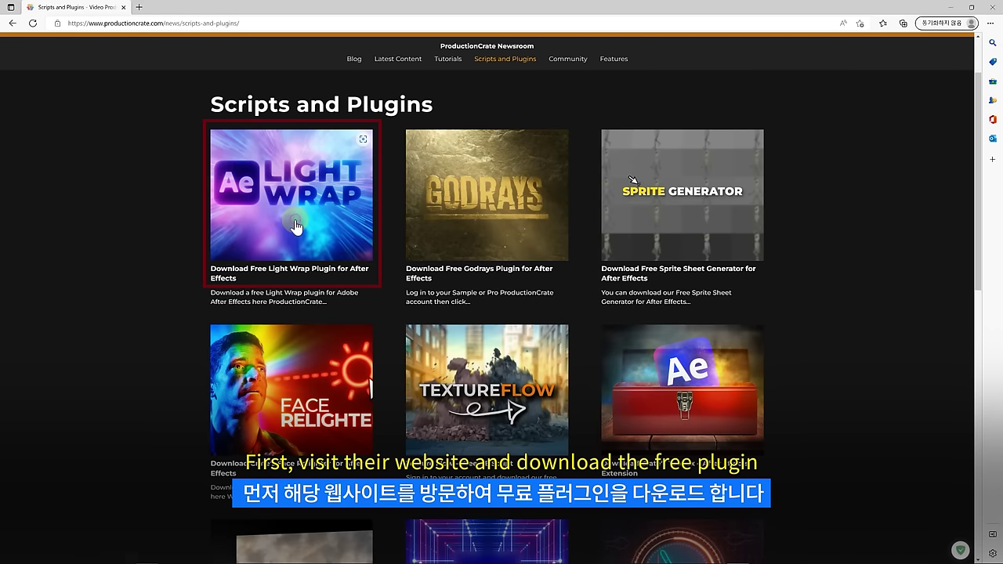
{"action": "scroll", "coordinate": [301, 291], "scroll_direction": "down", "scroll_amount": 2}
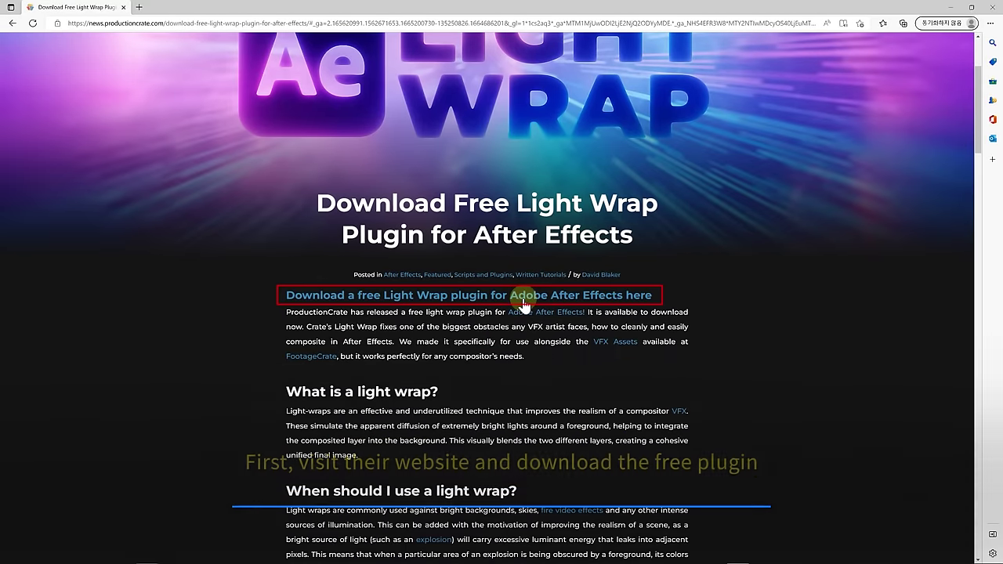
Step: Follow the download link and decline the donation so the Sample plan shows $0/mo
{"action": "left_click", "coordinate": [530, 296]}
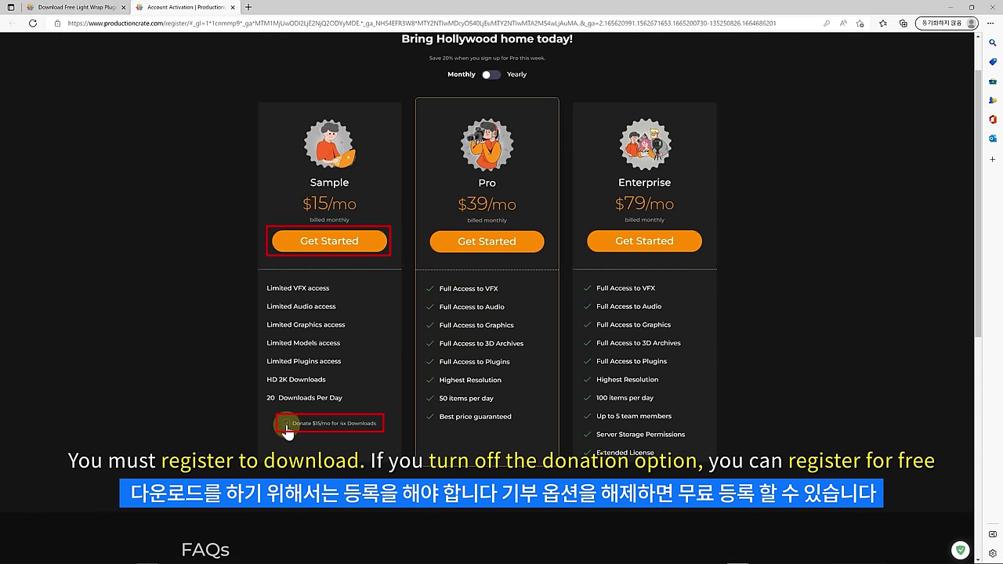
{"action": "left_click", "coordinate": [286, 424]}
{"action": "left_click", "coordinate": [482, 375]}
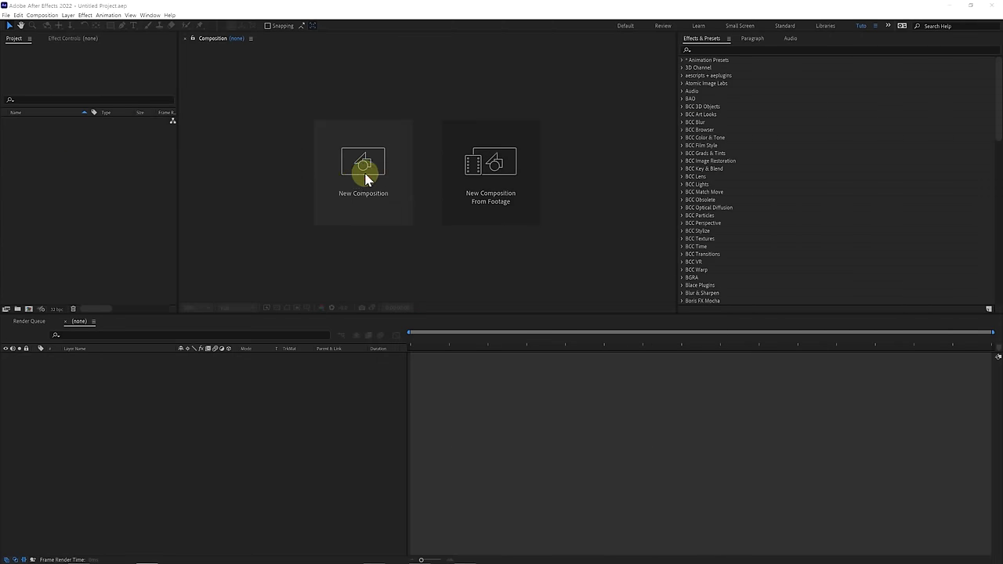
{"action": "left_click", "coordinate": [366, 175]}
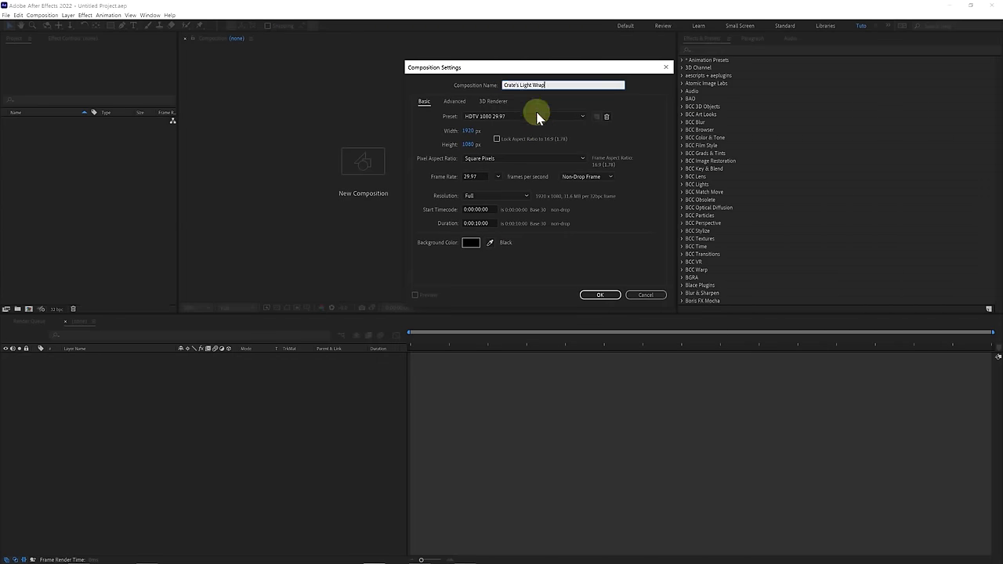
Step: Create the Crate's Light Wrap composition and import BG.png and Image.png
{"action": "left_click", "coordinate": [608, 296]}
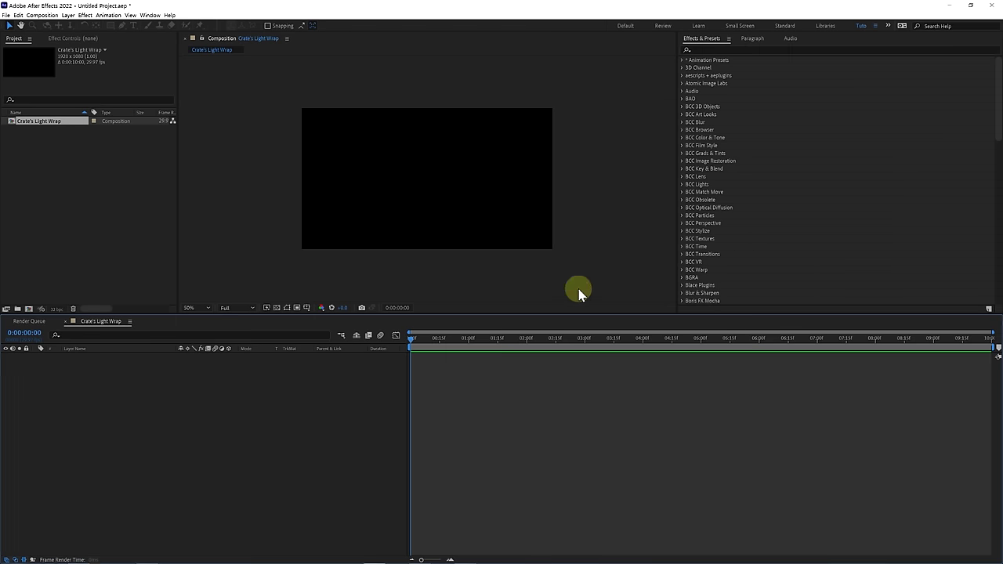
{"action": "double_click", "coordinate": [110, 185]}
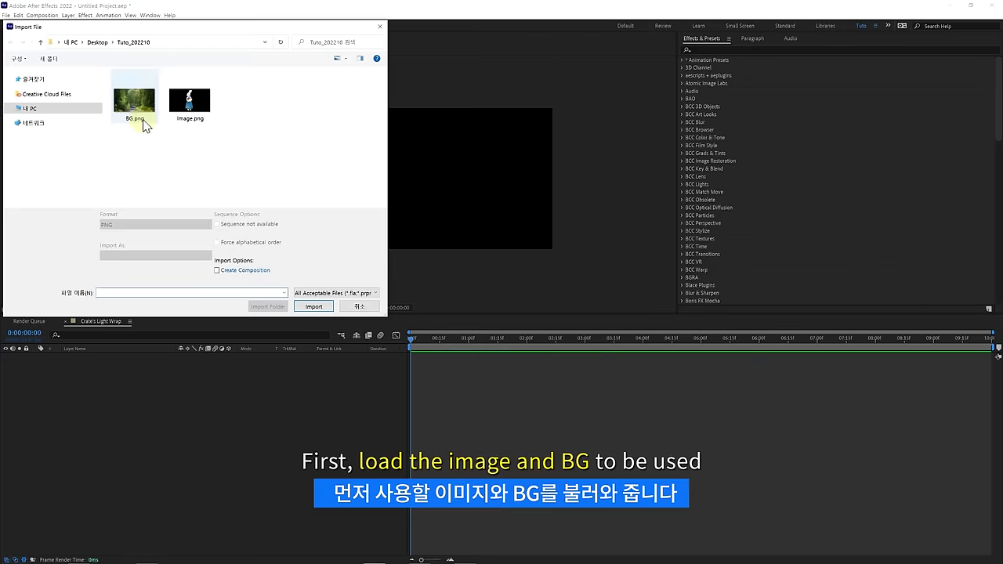
{"action": "left_click_drag", "start_coordinate": [134, 139], "coordinate": [220, 82]}
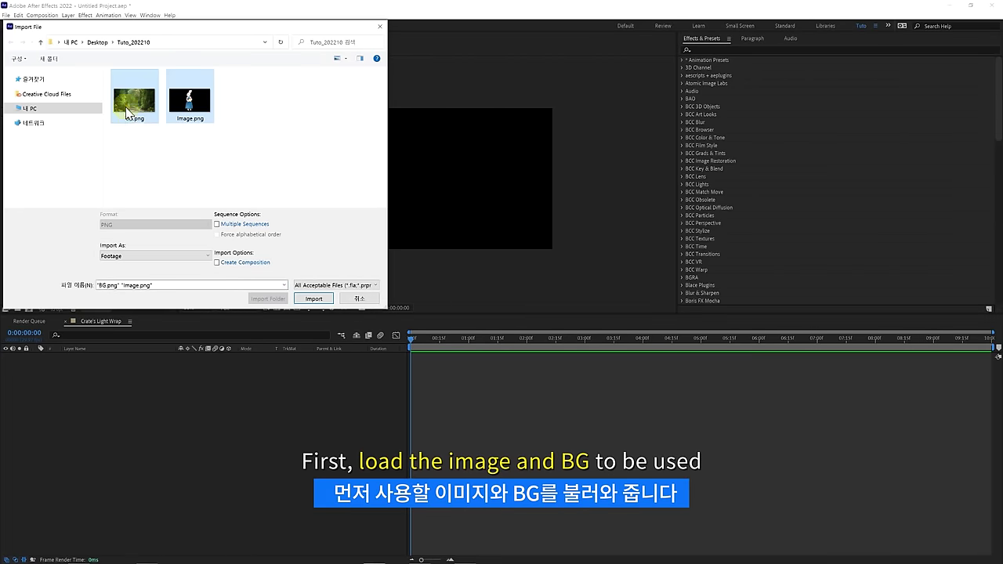
{"action": "left_click", "coordinate": [314, 299]}
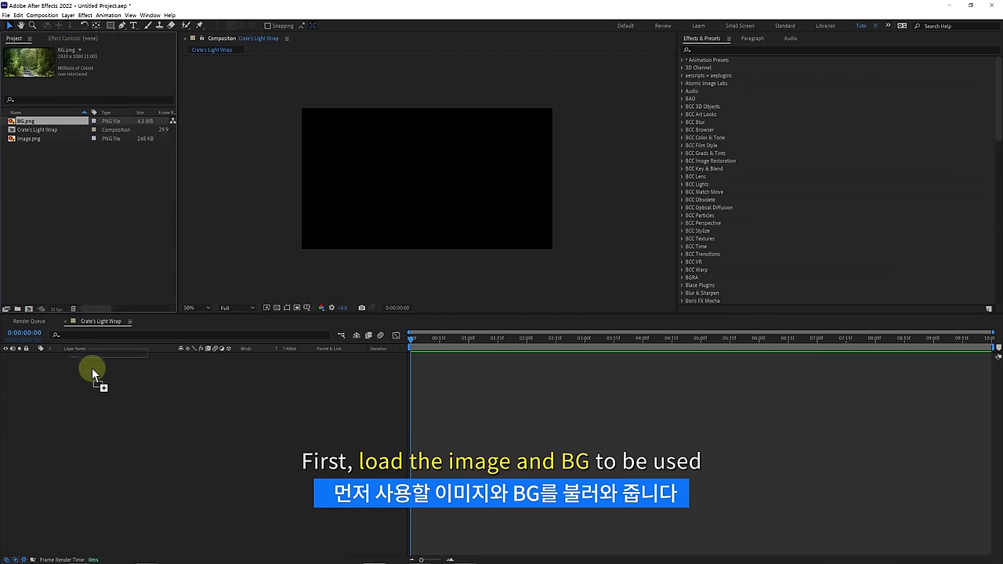
Step: Place BG.png and Image.png as layers, Image.png on top, and centre both in the frame
{"action": "left_click_drag", "start_coordinate": [92, 367], "coordinate": [92, 369]}
{"action": "left_click_drag", "start_coordinate": [29, 138], "coordinate": [92, 362]}
{"action": "left_click", "coordinate": [415, 192]}
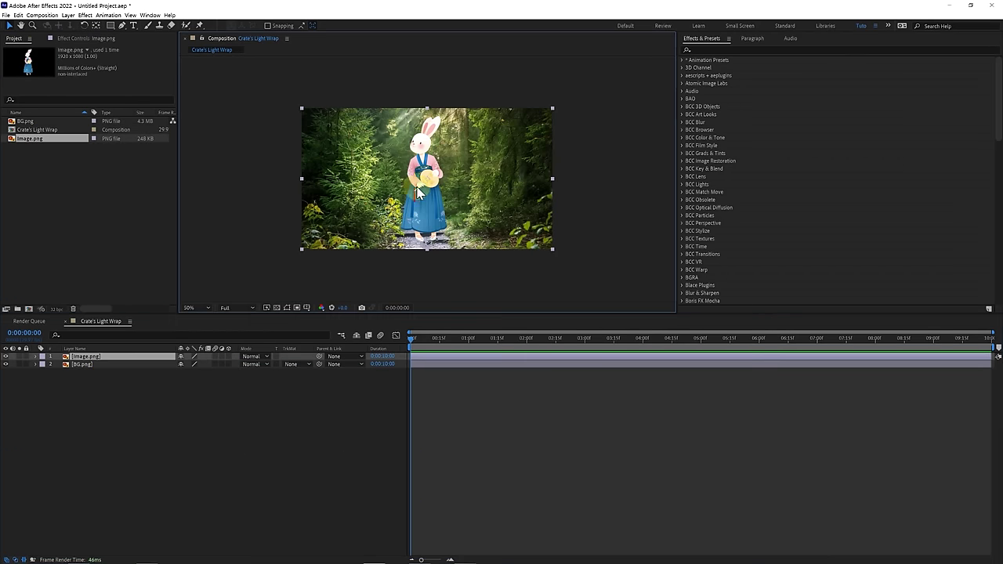
{"action": "mouse_move", "coordinate": [414, 187]}
{"action": "left_mouse_down"}
{"action": "mouse_move", "coordinate": [496, 190]}
{"action": "mouse_move", "coordinate": [454, 192]}
{"action": "left_mouse_up"}
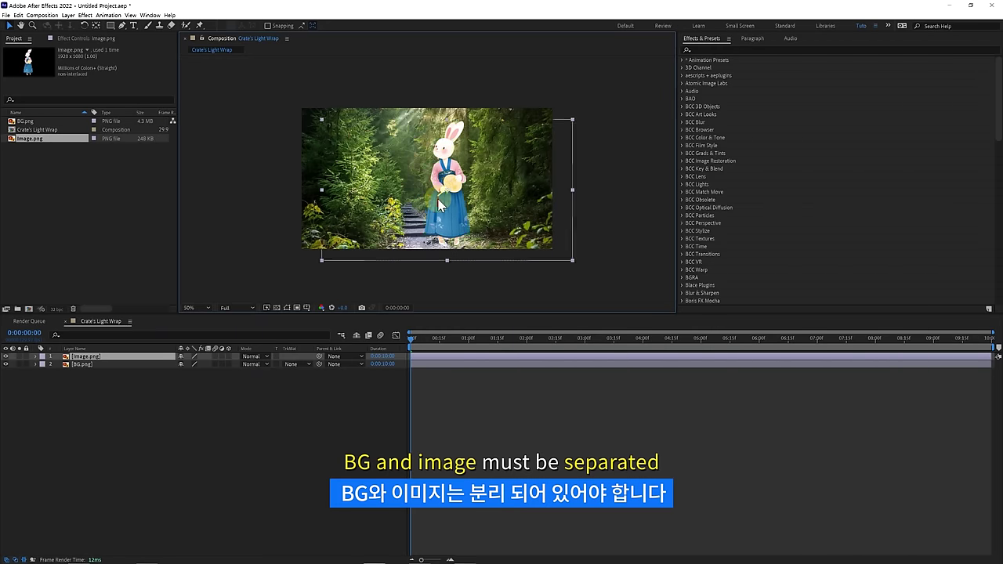
{"action": "left_click", "coordinate": [341, 199]}
{"action": "left_click_drag", "start_coordinate": [341, 202], "coordinate": [381, 214]}
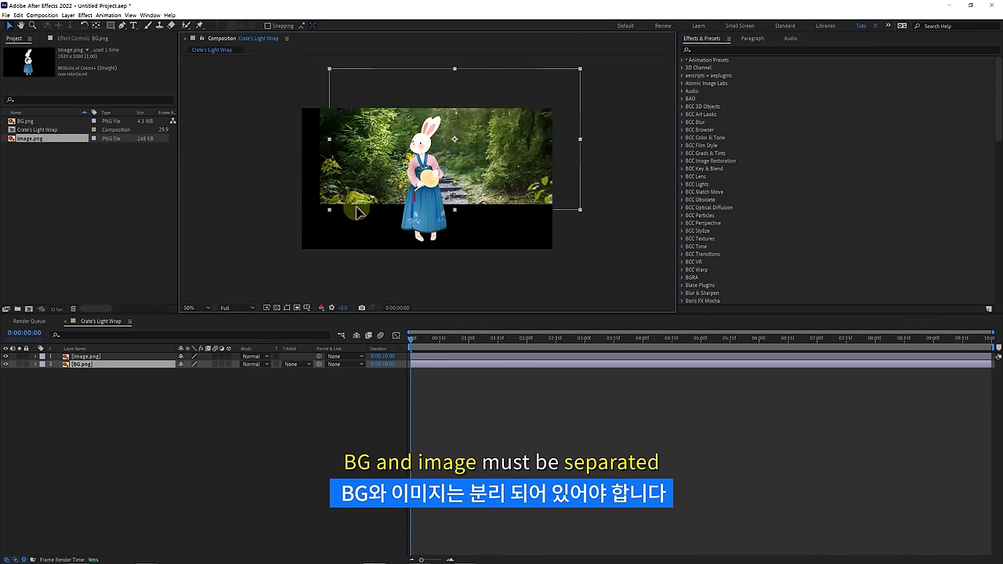
{"action": "mouse_move", "coordinate": [382, 214]}
{"action": "left_mouse_down"}
{"action": "mouse_move", "coordinate": [349, 191]}
{"action": "mouse_move", "coordinate": [356, 197]}
{"action": "left_mouse_up"}
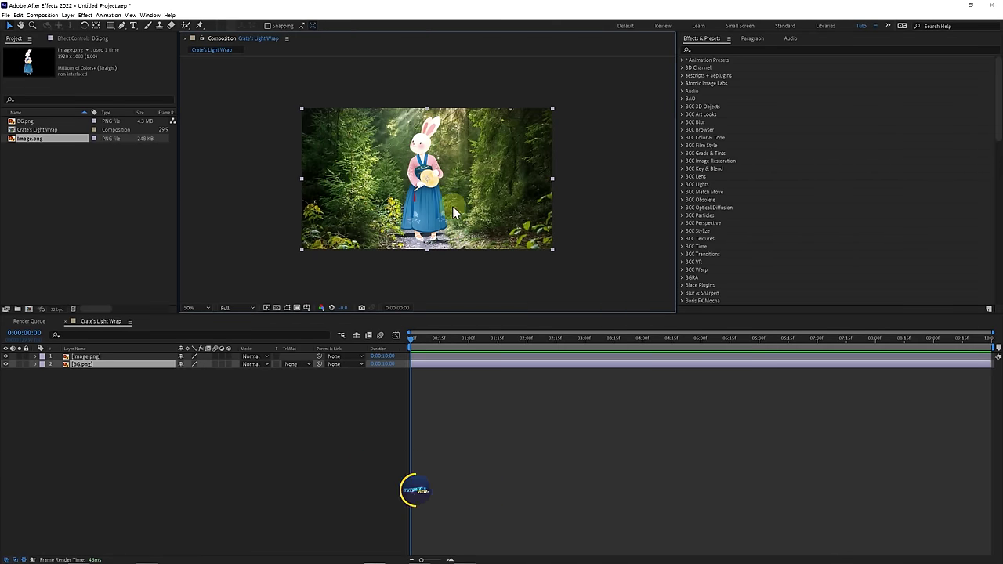
{"action": "left_click", "coordinate": [149, 374]}
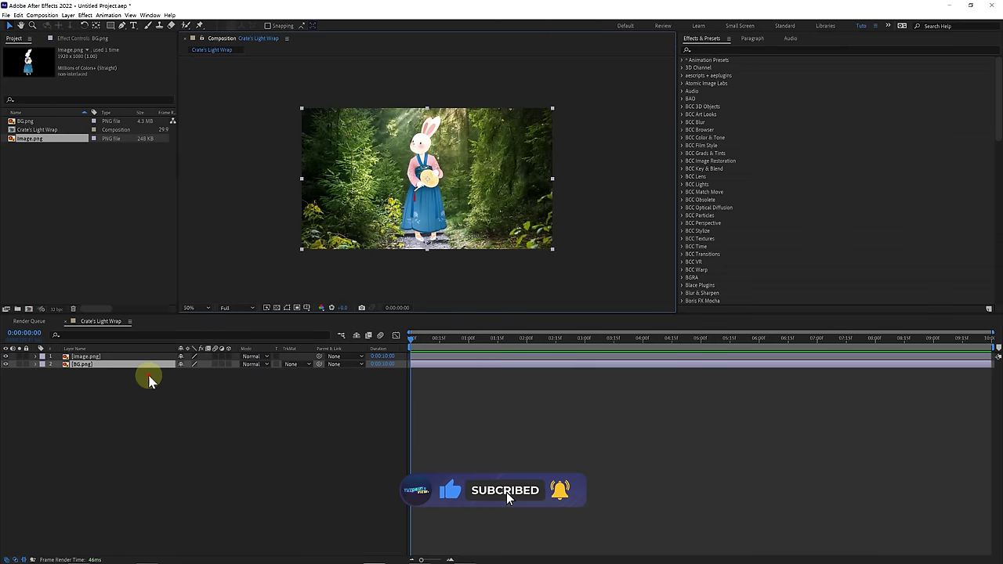
{"action": "left_click", "coordinate": [122, 359]}
Step: Add a new adjustment layer named Night at the top of the stack
{"action": "left_click", "coordinate": [437, 385]}
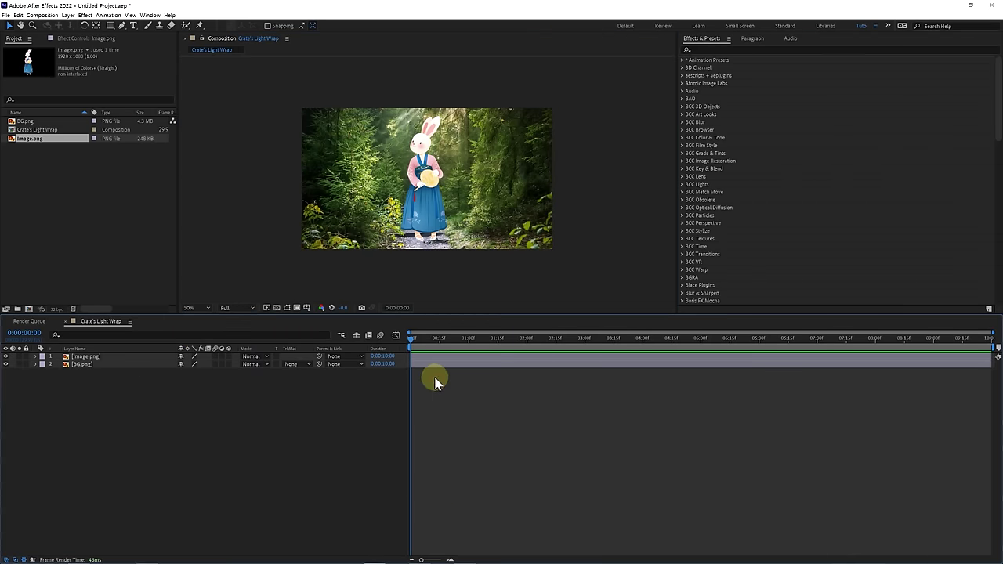
{"action": "right_click", "coordinate": [436, 381]}
{"action": "mouse_move", "coordinate": [443, 383]}
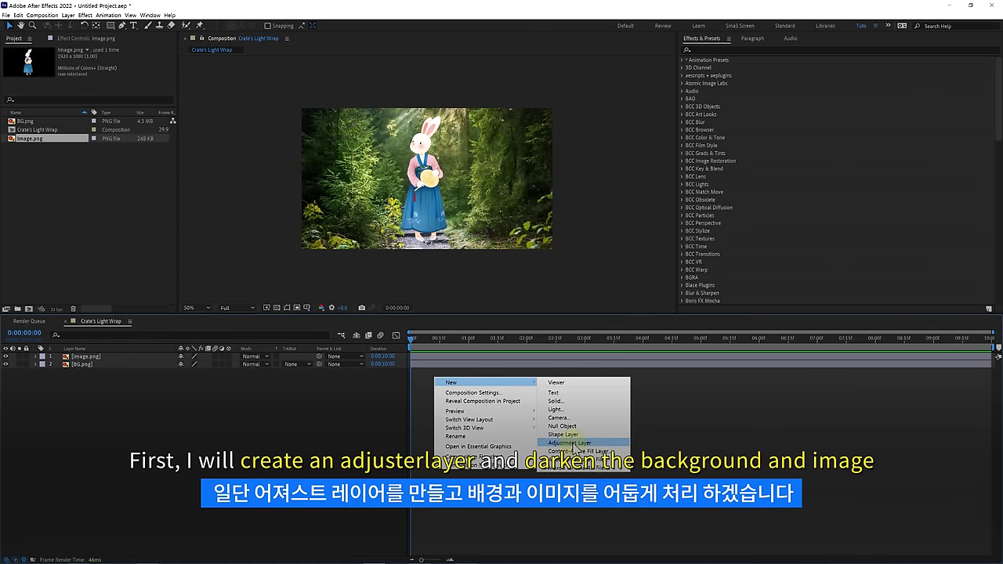
{"action": "left_click", "coordinate": [572, 443]}
{"action": "type", "text": "Night"}
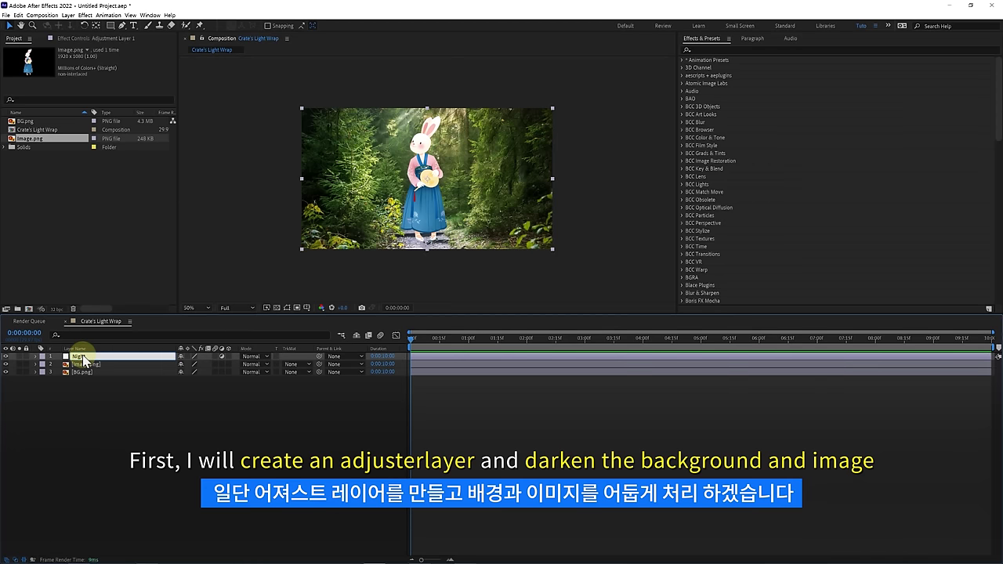
{"action": "key", "text": "Return"}
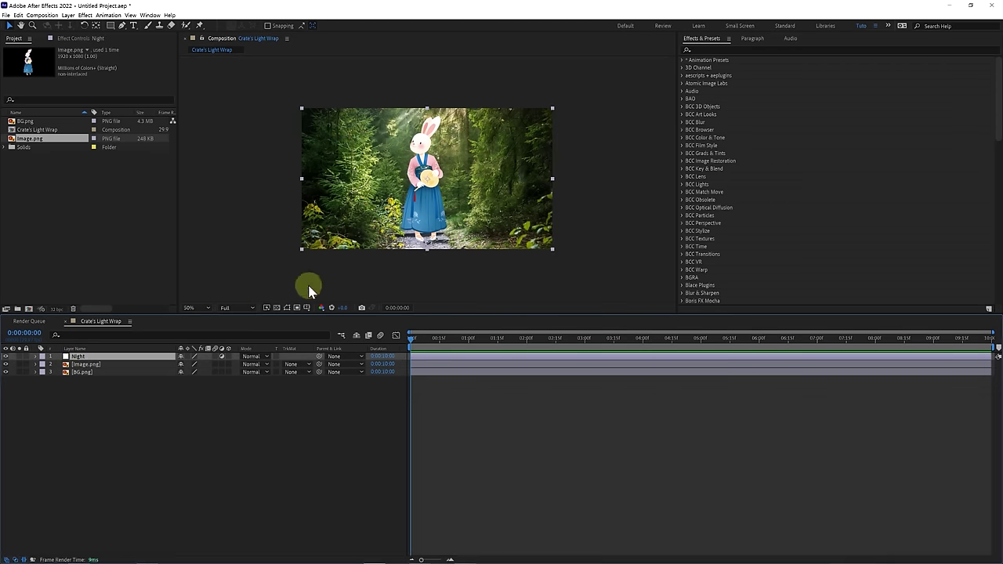
Step: Apply the Day4Night preset to the Night layer and set its mode to Multiply
{"action": "left_click", "coordinate": [686, 51]}
{"action": "type", "text": "night"}
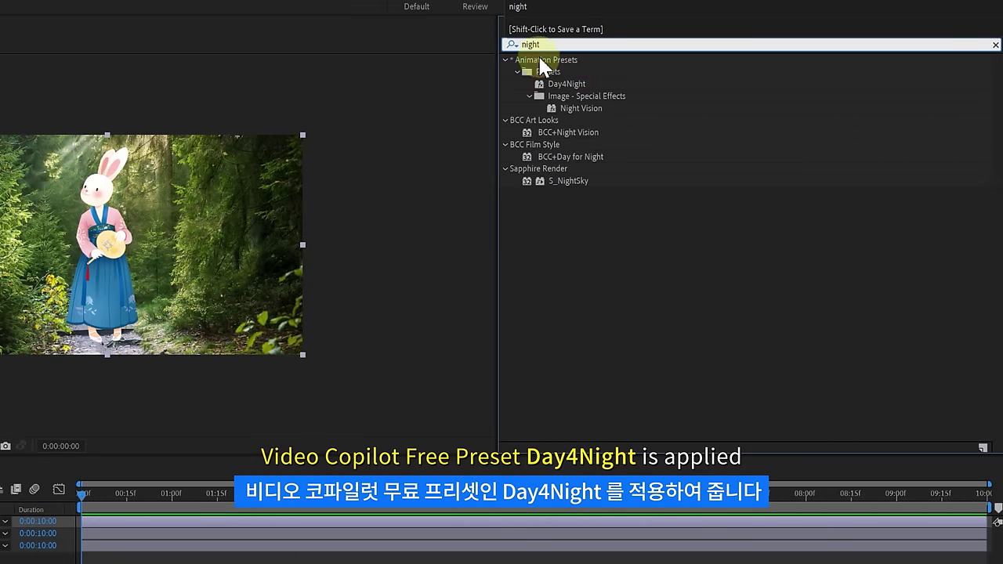
{"action": "left_click", "coordinate": [566, 84]}
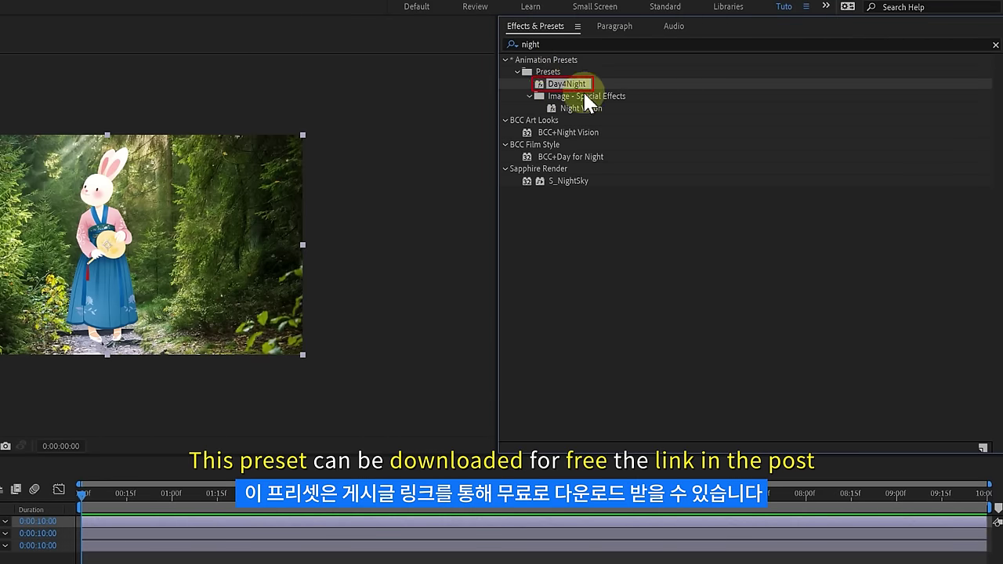
{"action": "left_click_drag", "start_coordinate": [586, 85], "coordinate": [474, 157]}
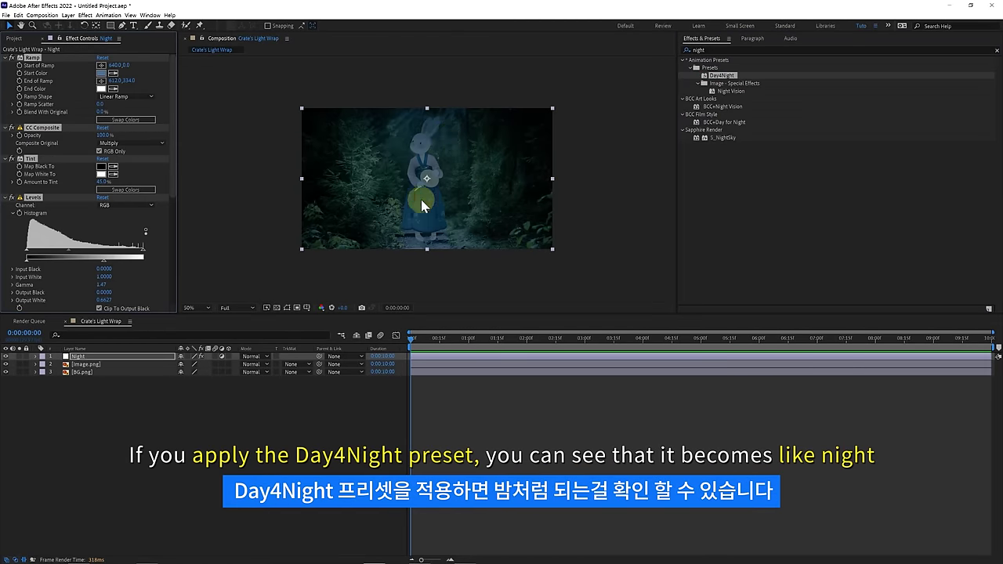
{"action": "left_click", "coordinate": [254, 360]}
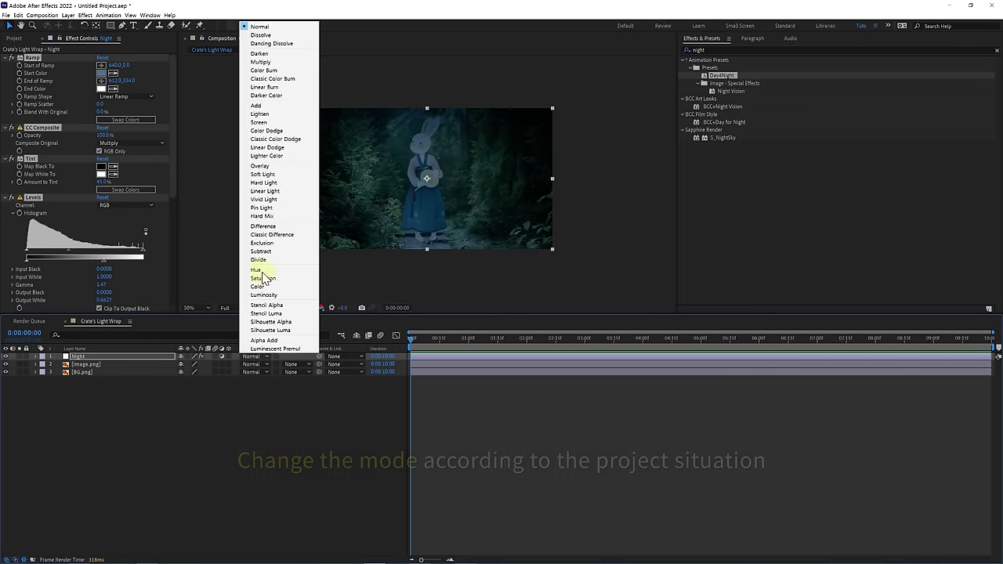
{"action": "left_click", "coordinate": [277, 62]}
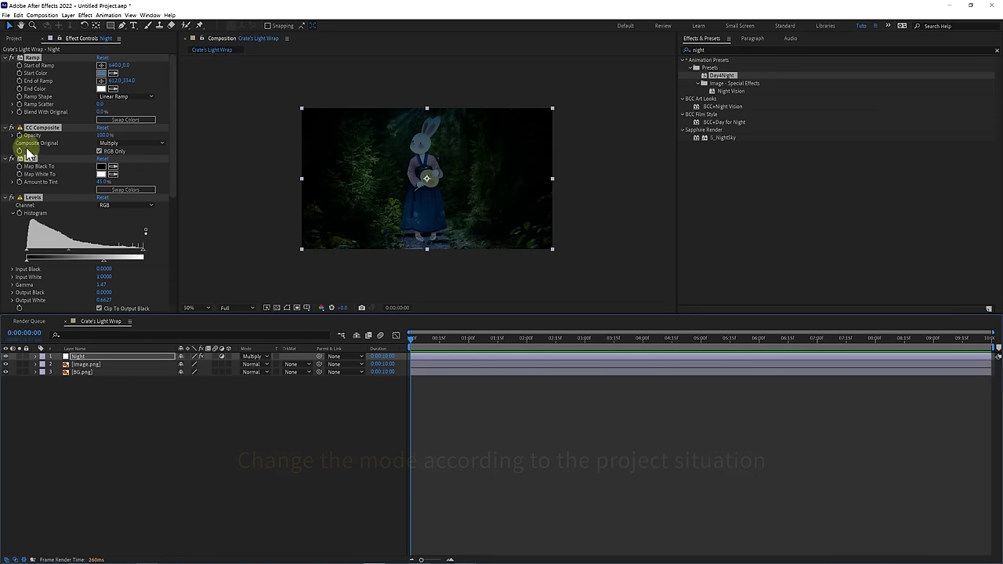
{"action": "left_click", "coordinate": [11, 126], "text": "ctrl"}
{"action": "left_click", "coordinate": [246, 219]}
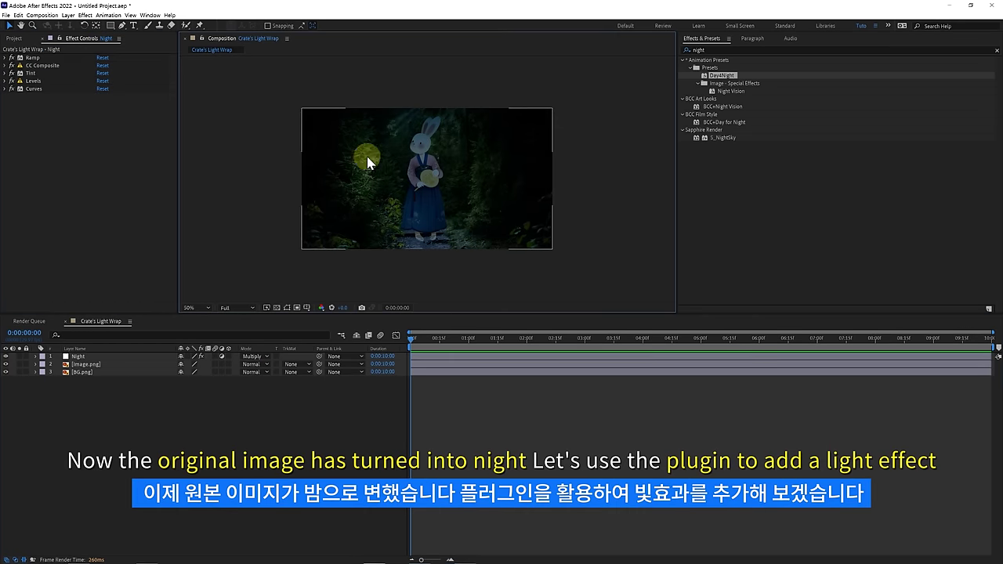
Step: Duplicate the Image.png layer and move the copy to the top of the stack
{"action": "left_click", "coordinate": [86, 365]}
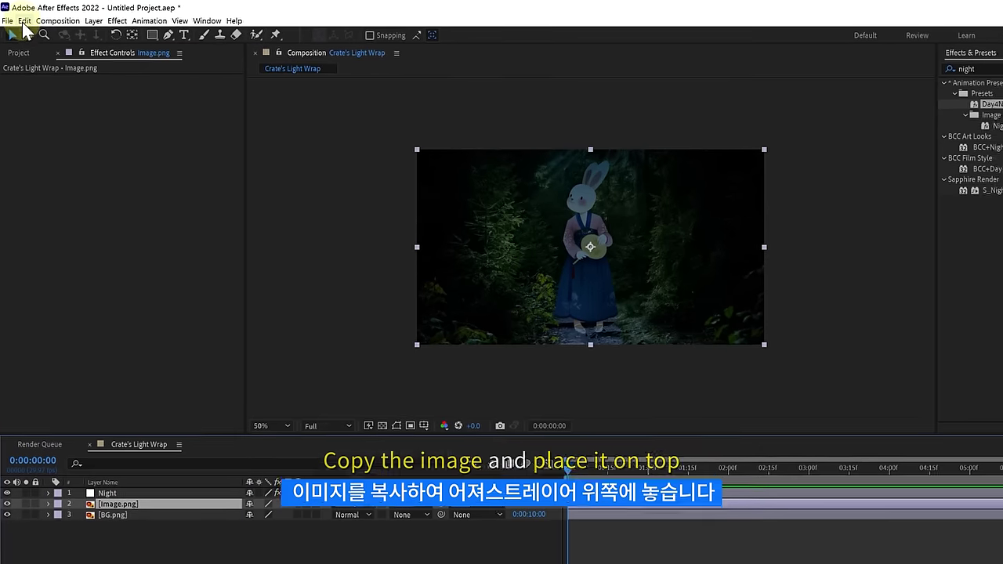
{"action": "left_click", "coordinate": [18, 15]}
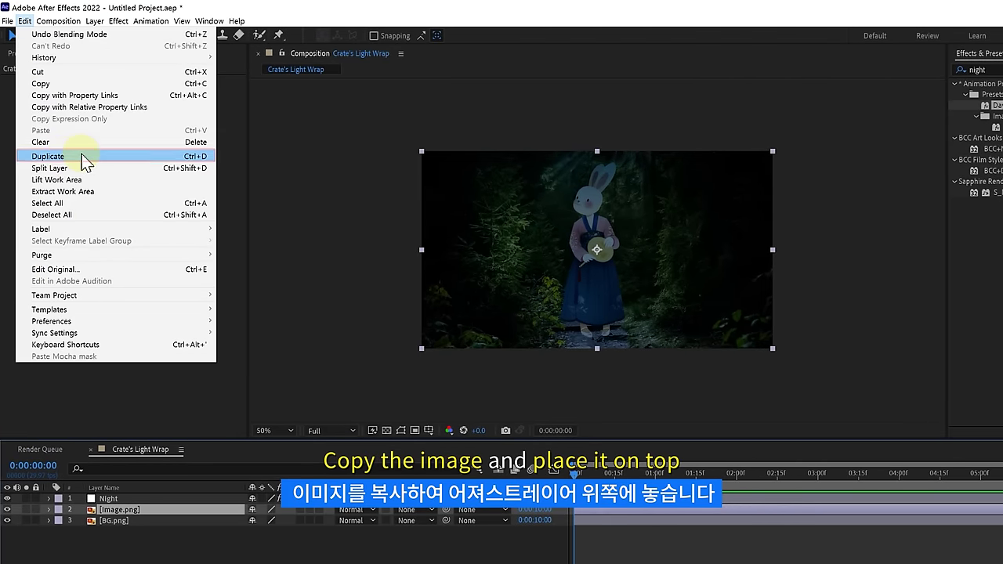
{"action": "left_click", "coordinate": [84, 161]}
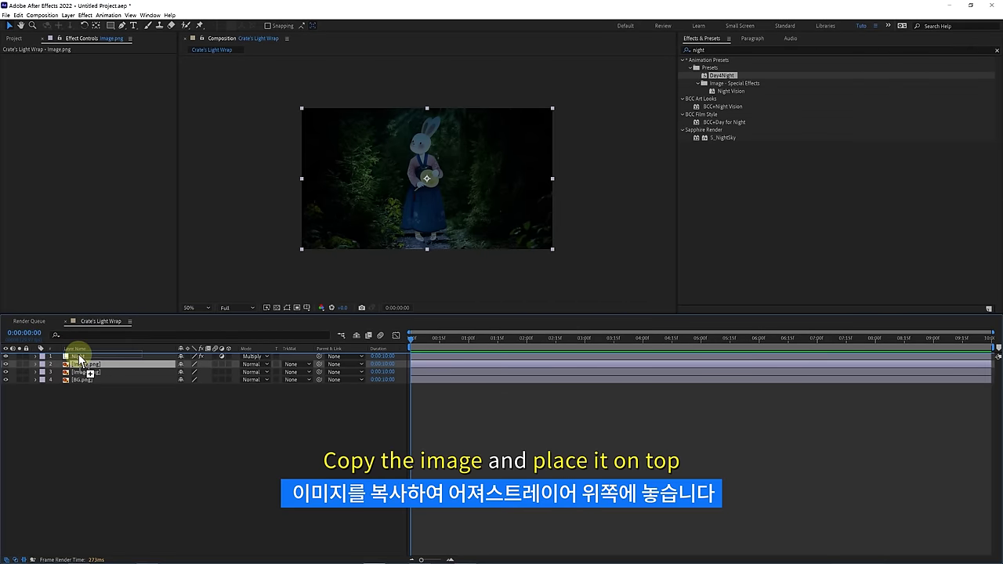
{"action": "left_click_drag", "start_coordinate": [79, 359], "coordinate": [79, 356]}
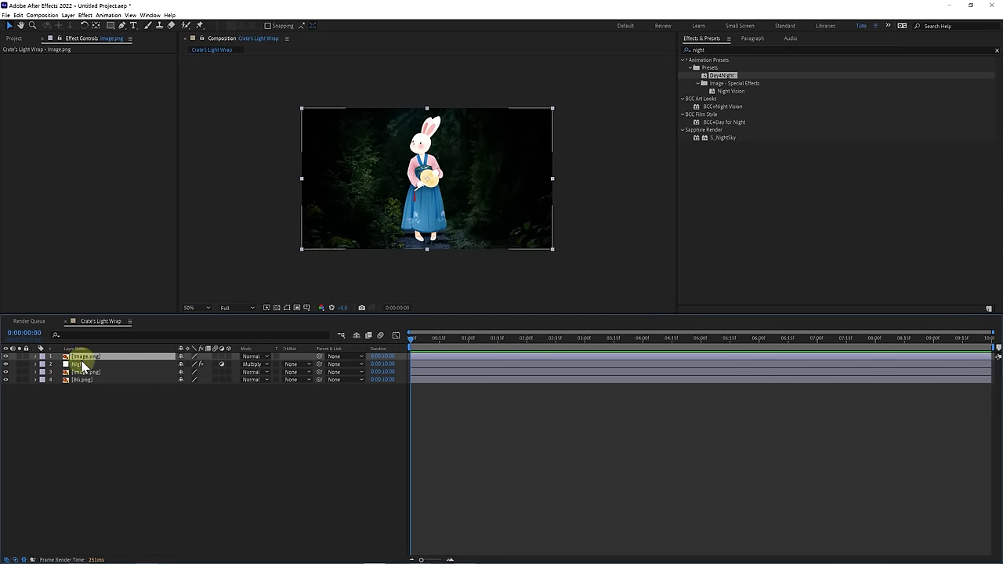
{"action": "key", "text": "shift+slash"}
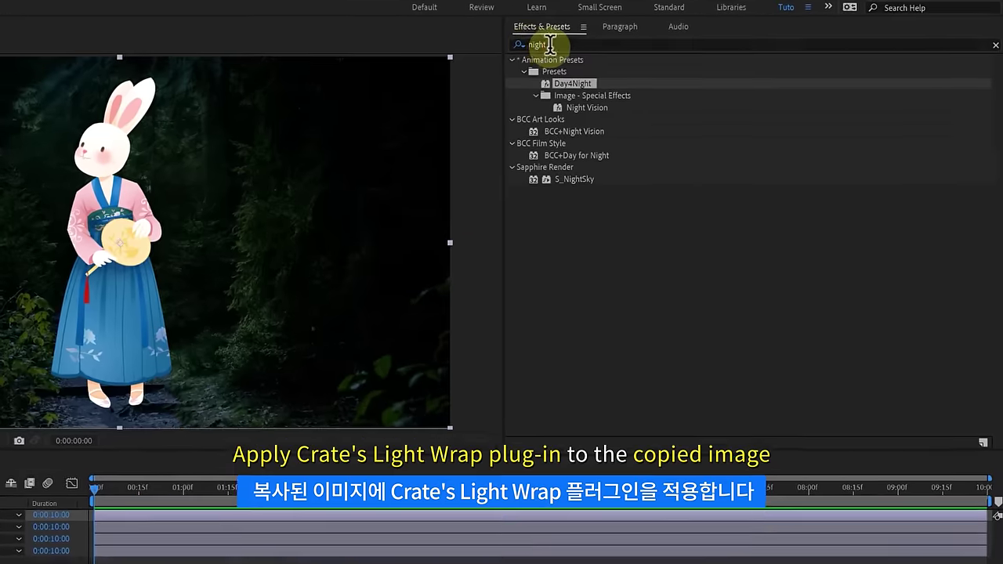
Step: Apply Crate's Light Wrap to the top image layer with BG.png as its Background Layer
{"action": "double_click", "coordinate": [696, 49]}
{"action": "type", "text": "Crate's Light Wrap"}
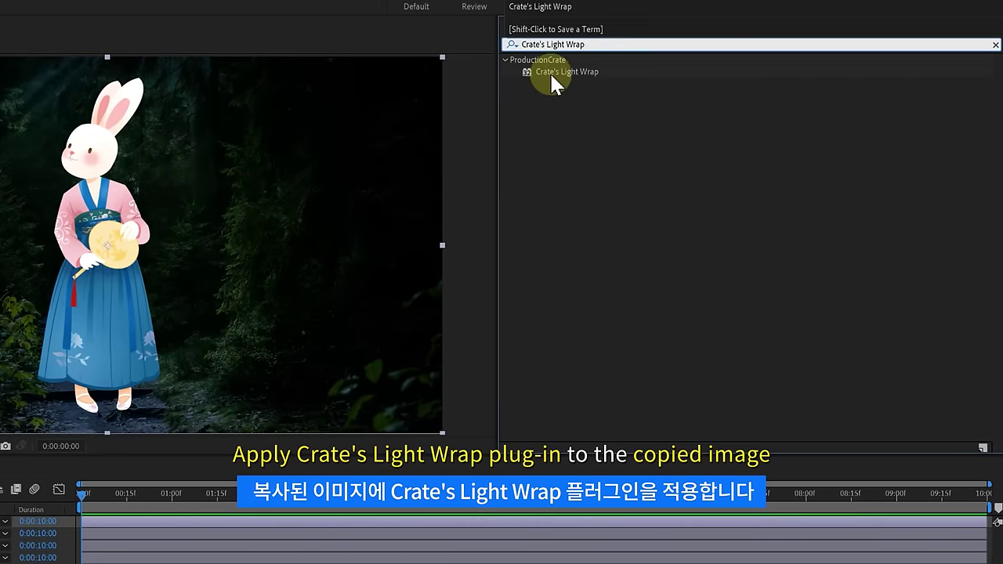
{"action": "mouse_move", "coordinate": [557, 71]}
{"action": "left_mouse_down"}
{"action": "mouse_move", "coordinate": [413, 129]}
{"action": "mouse_move", "coordinate": [401, 171]}
{"action": "left_mouse_up"}
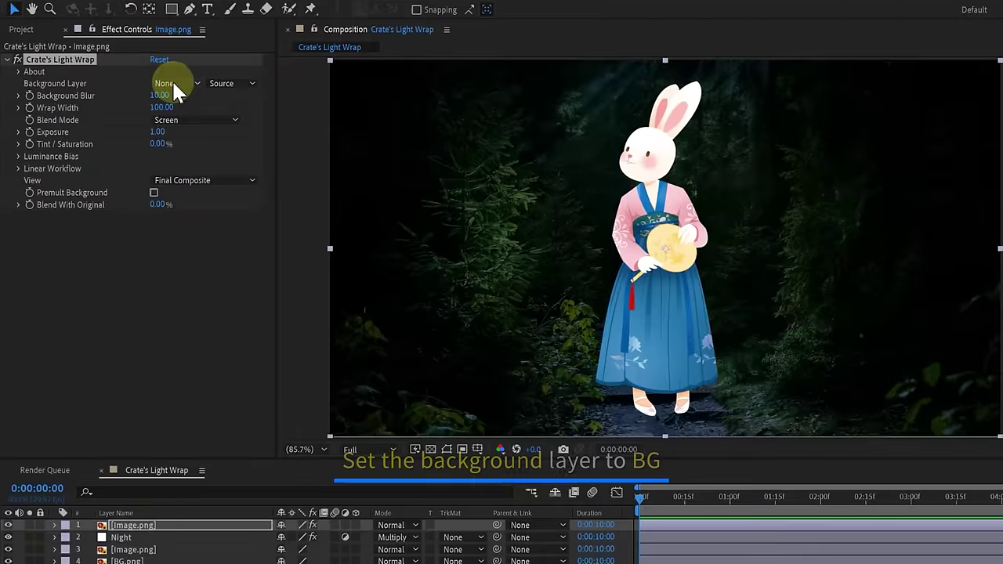
{"action": "left_click", "coordinate": [174, 84]}
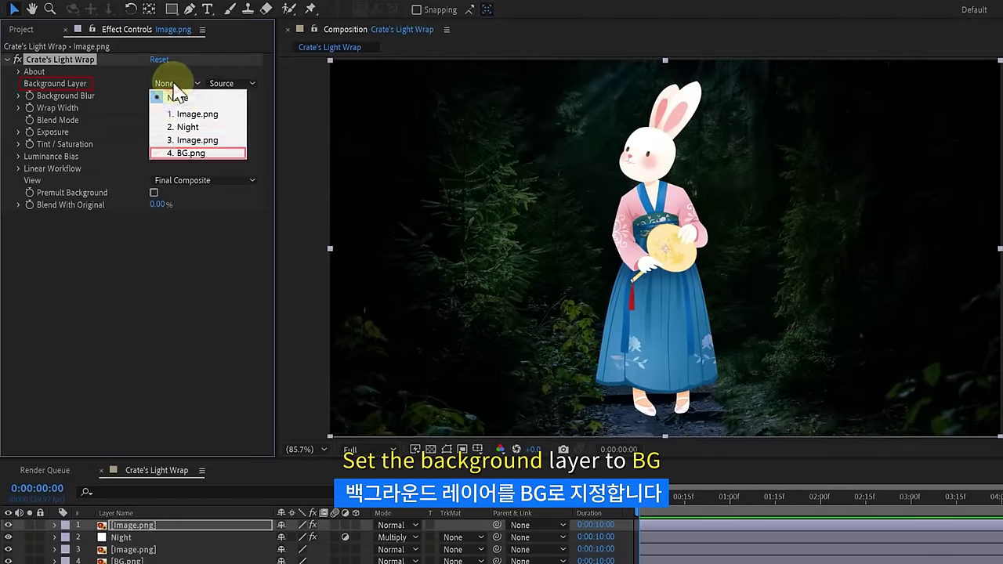
{"action": "left_click", "coordinate": [181, 154]}
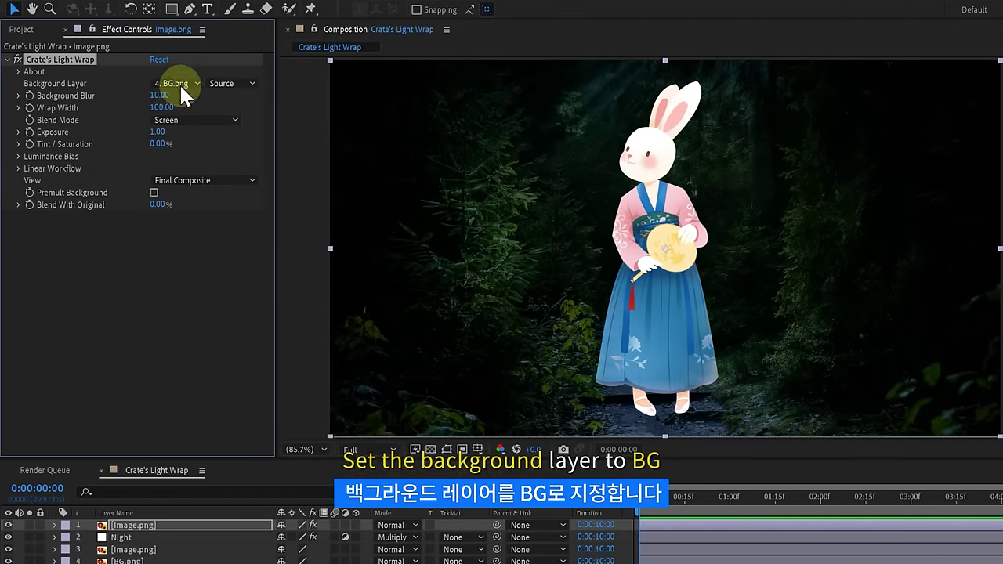
{"action": "left_click", "coordinate": [184, 181]}
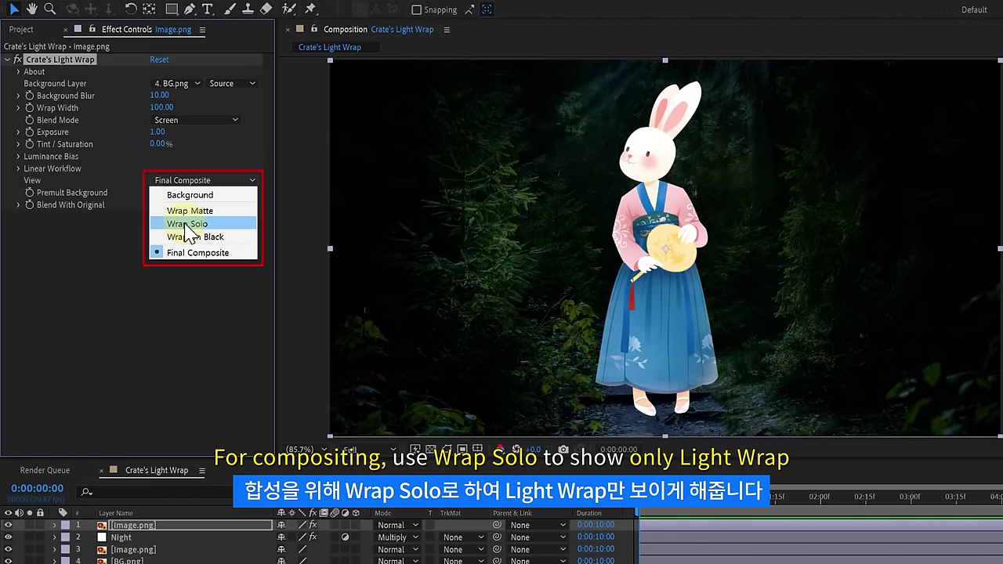
Step: Set View to Wrap Solo, solo layer 1, and set Background Blur 70 and Wrap Width 40
{"action": "left_click", "coordinate": [185, 222]}
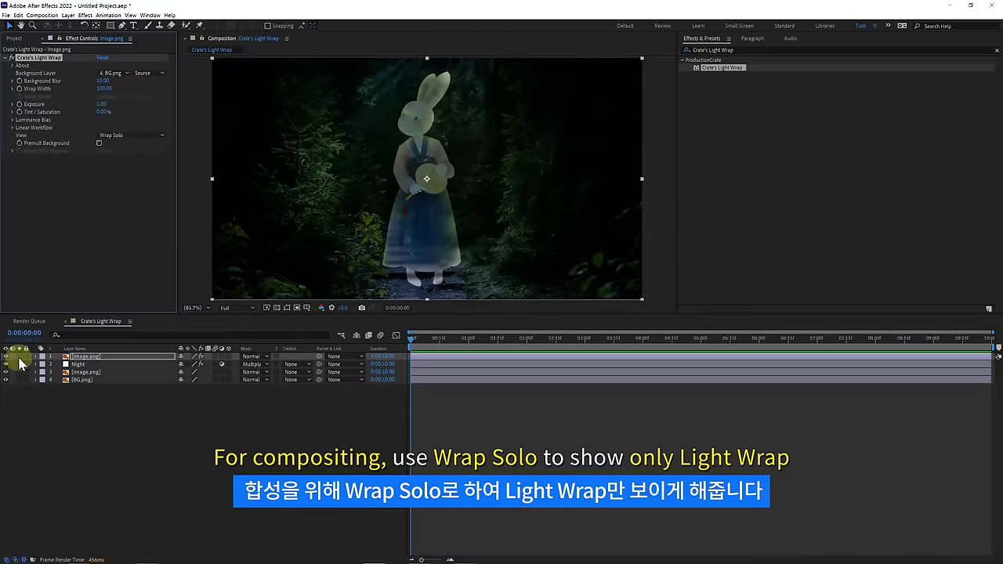
{"action": "left_click", "coordinate": [19, 357]}
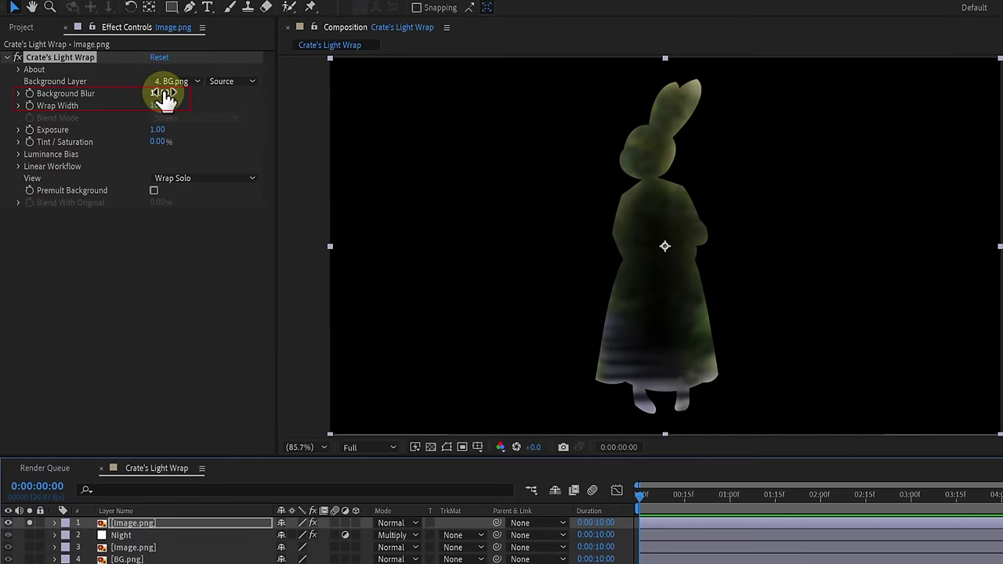
{"action": "left_click_drag", "start_coordinate": [103, 82], "coordinate": [113, 83]}
{"action": "mouse_move", "coordinate": [176, 96]}
{"action": "left_mouse_down"}
{"action": "mouse_move", "coordinate": [192, 99]}
{"action": "mouse_move", "coordinate": [155, 97]}
{"action": "left_mouse_up"}
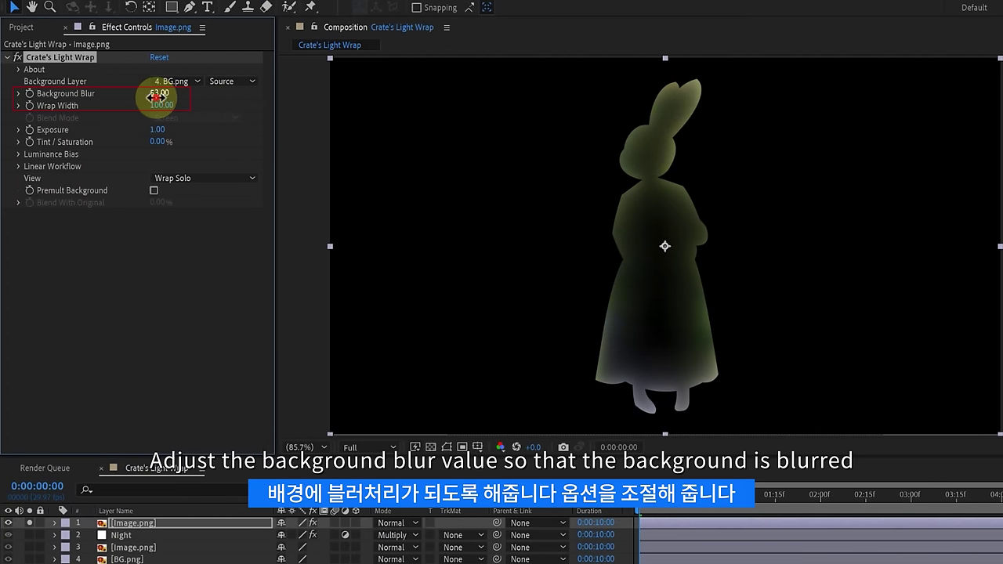
{"action": "left_click", "coordinate": [157, 94]}
{"action": "type", "text": "70"}
{"action": "key", "text": "Return"}
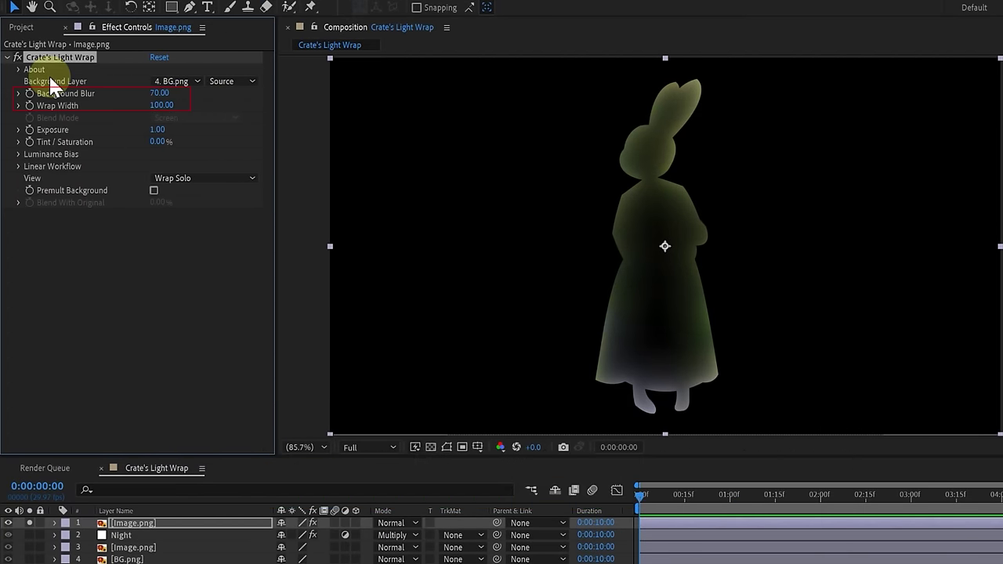
{"action": "left_click_drag", "start_coordinate": [154, 104], "coordinate": [114, 113]}
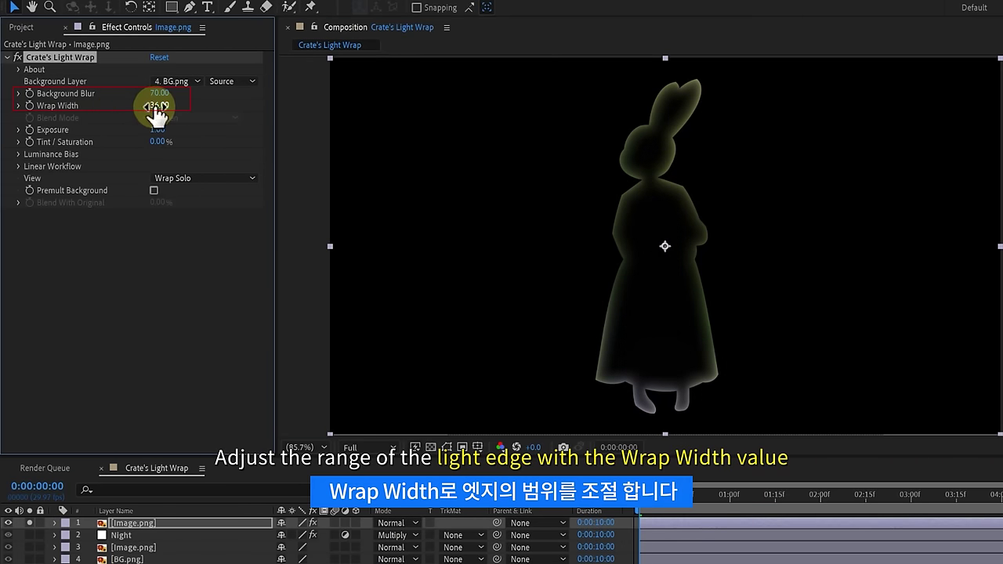
{"action": "left_click", "coordinate": [157, 105]}
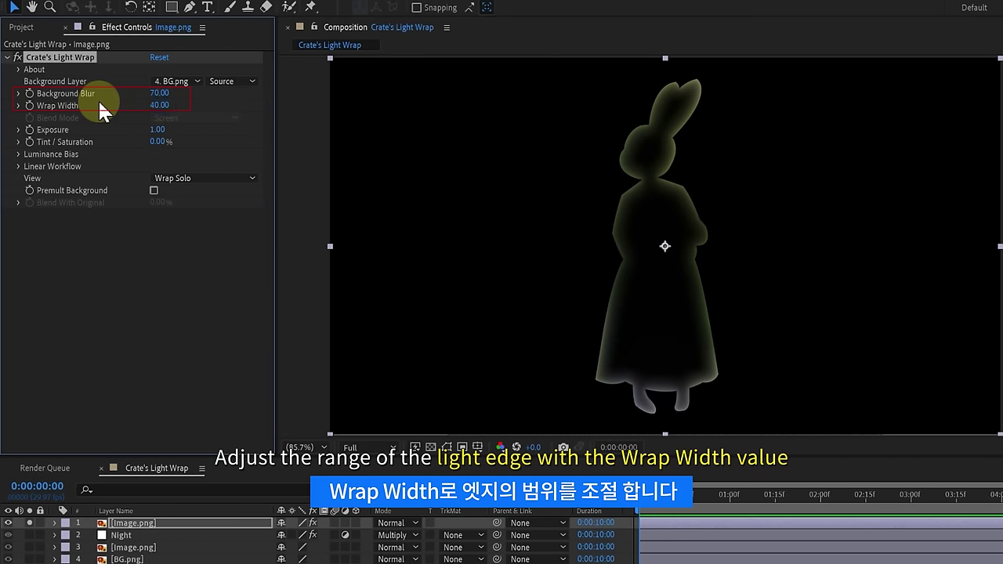
Step: Raise Luminance Bias Amount to 100% and Tint / Saturation to 150%, adjusting the wrap's Exposure
{"action": "key", "text": "period"}
{"action": "key", "text": "period"}
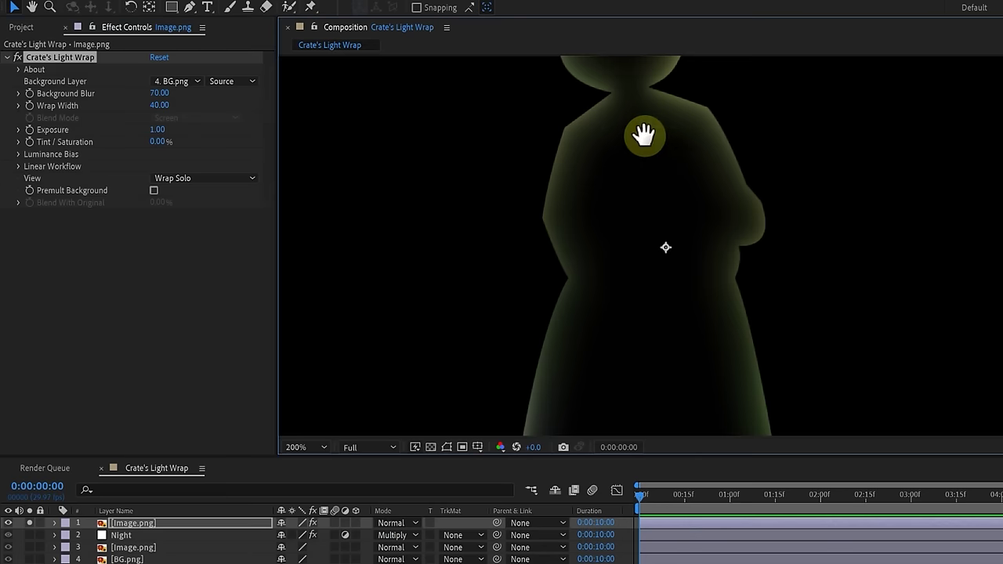
{"action": "mouse_move", "coordinate": [644, 135]}
{"action": "left_mouse_down"}
{"action": "mouse_move", "coordinate": [642, 211]}
{"action": "mouse_move", "coordinate": [672, 280]}
{"action": "left_mouse_up"}
{"action": "scroll", "coordinate": [641, 210], "scroll_direction": "up", "scroll_amount": 2}
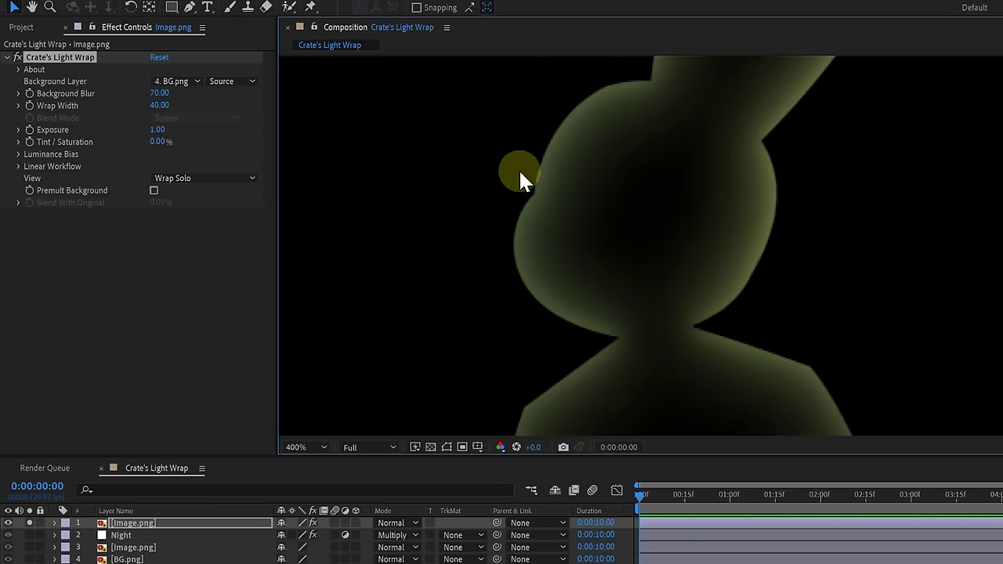
{"action": "left_click", "coordinate": [18, 155]}
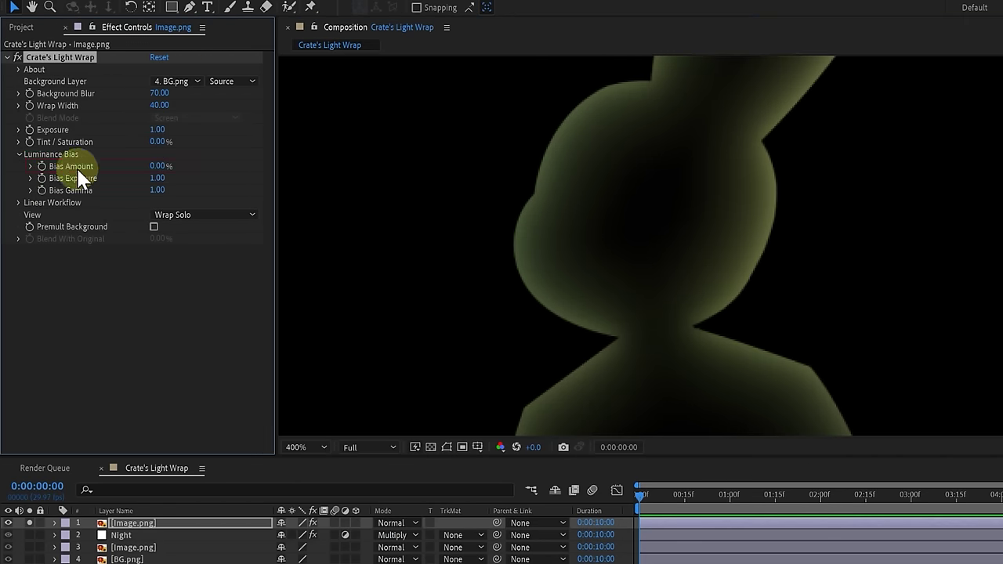
{"action": "left_click_drag", "start_coordinate": [156, 166], "coordinate": [224, 177]}
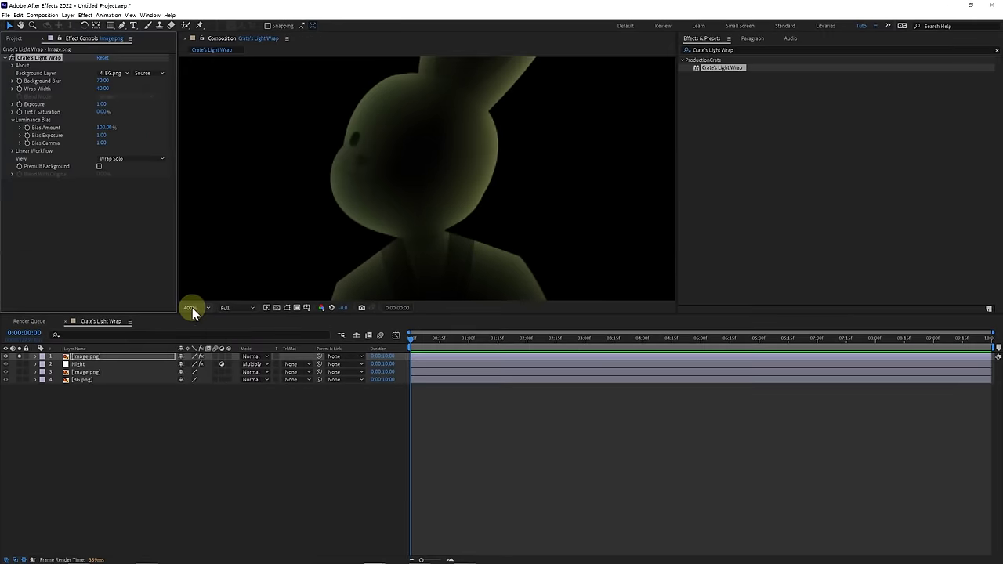
{"action": "left_click", "coordinate": [192, 308]}
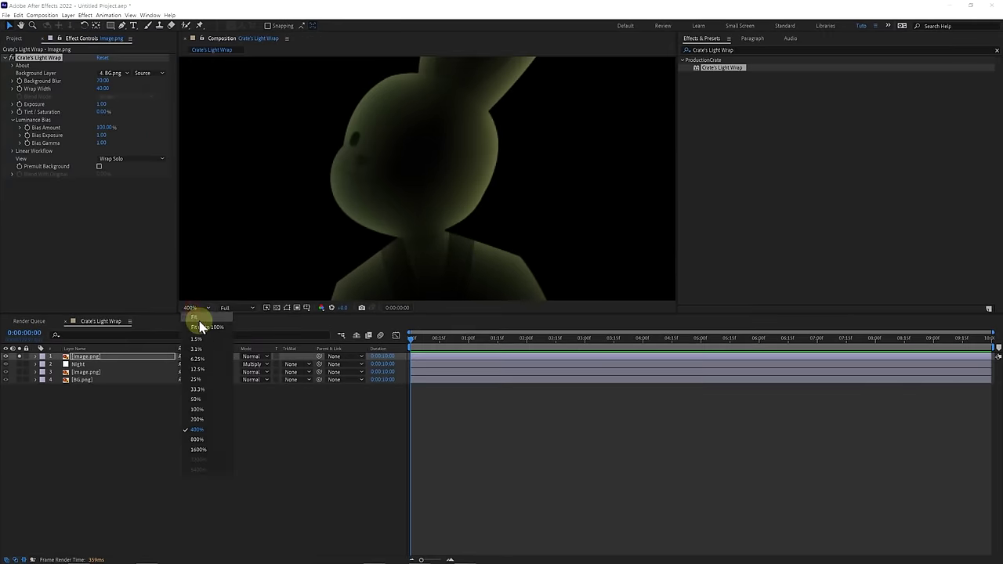
{"action": "left_click", "coordinate": [201, 326]}
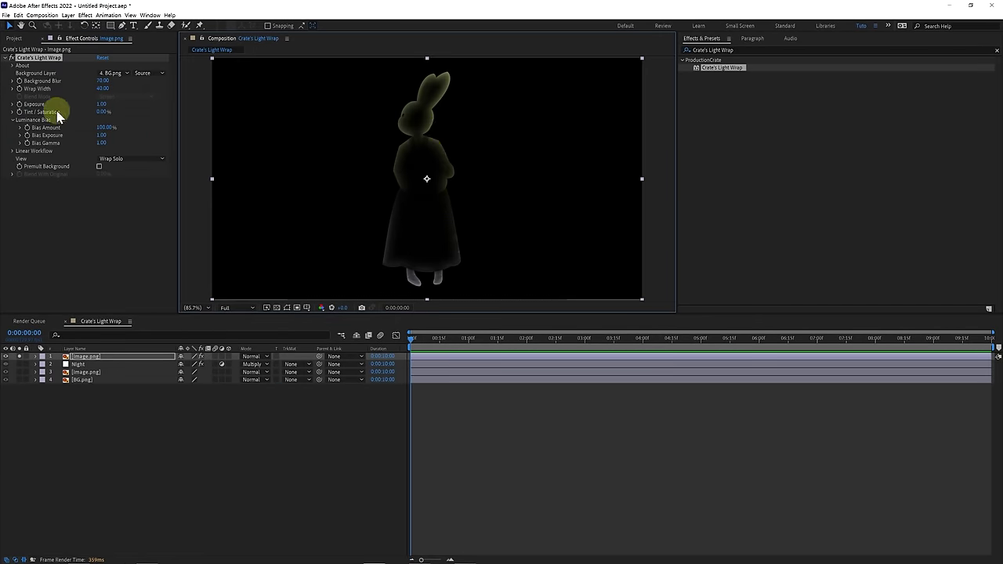
{"action": "mouse_move", "coordinate": [100, 112]}
{"action": "left_mouse_down"}
{"action": "mouse_move", "coordinate": [131, 117]}
{"action": "mouse_move", "coordinate": [104, 115]}
{"action": "left_mouse_up"}
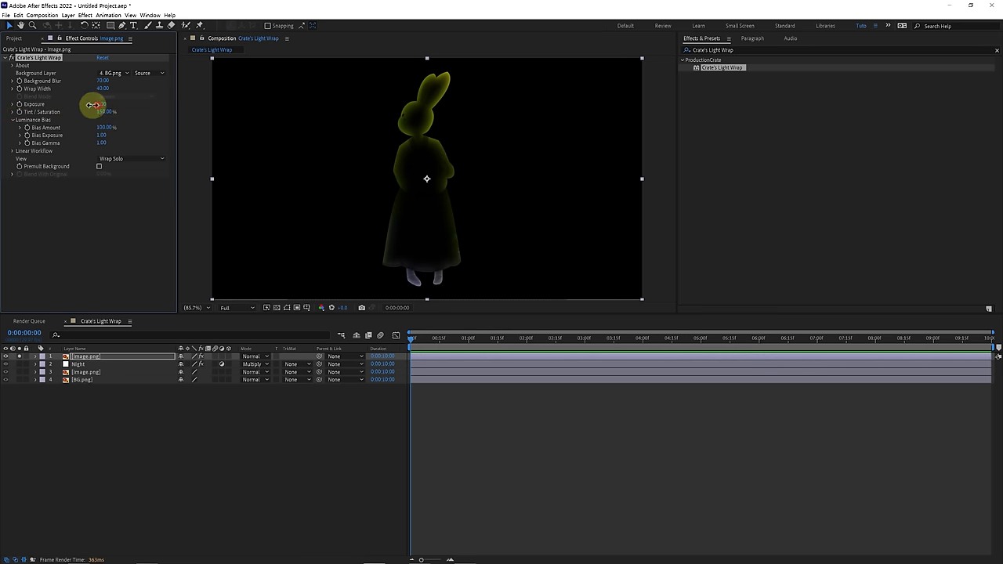
{"action": "mouse_move", "coordinate": [92, 105]}
{"action": "left_mouse_down"}
{"action": "mouse_move", "coordinate": [70, 108]}
{"action": "mouse_move", "coordinate": [98, 112]}
{"action": "mouse_move", "coordinate": [76, 110]}
{"action": "left_mouse_up"}
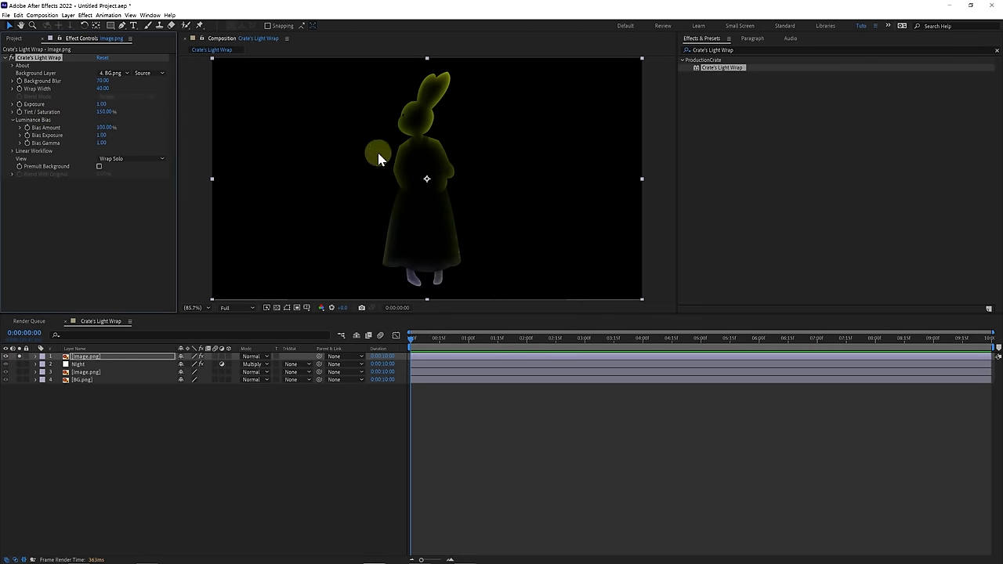
{"action": "left_click", "coordinate": [147, 358]}
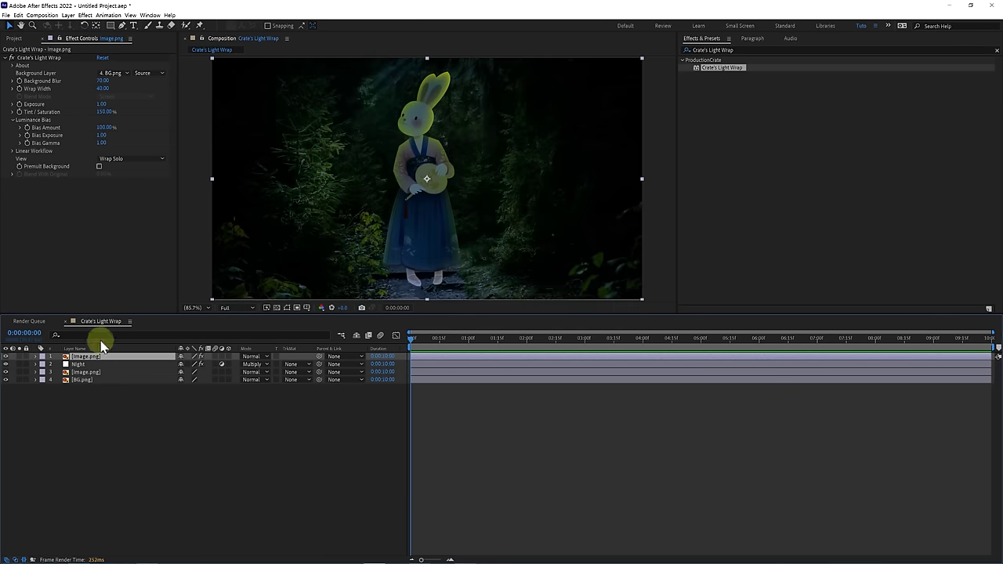
Step: Set the top light-wrap layer to Add blending and apply Curves to it
{"action": "left_click", "coordinate": [259, 357]}
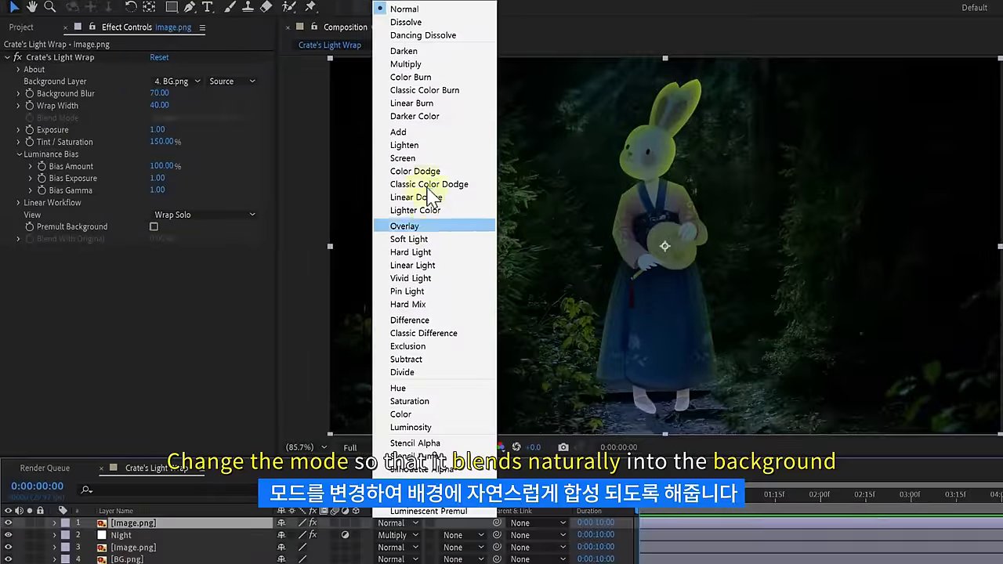
{"action": "left_click", "coordinate": [273, 107]}
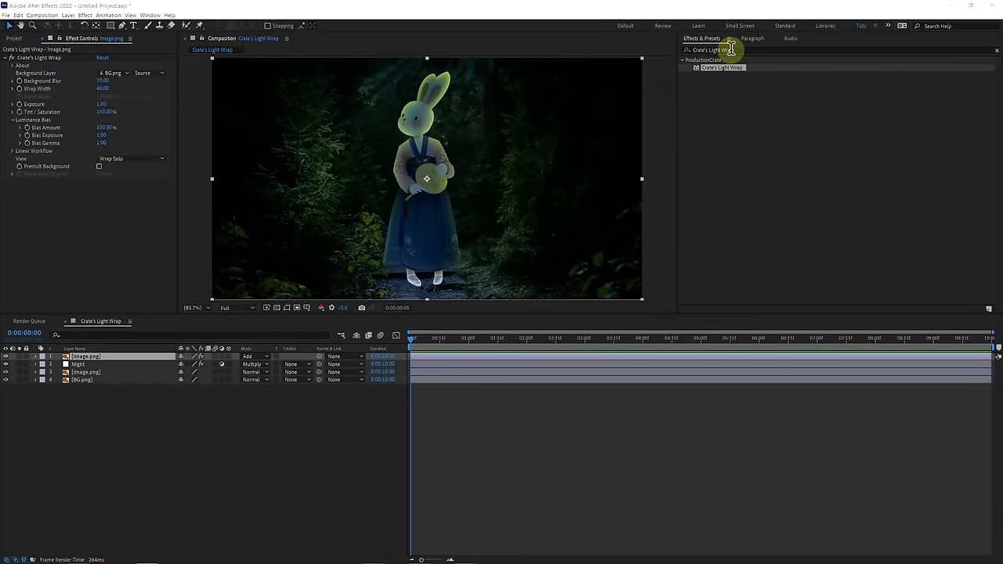
{"action": "left_click_drag", "start_coordinate": [731, 50], "coordinate": [681, 48]}
{"action": "type", "text": "Curves"}
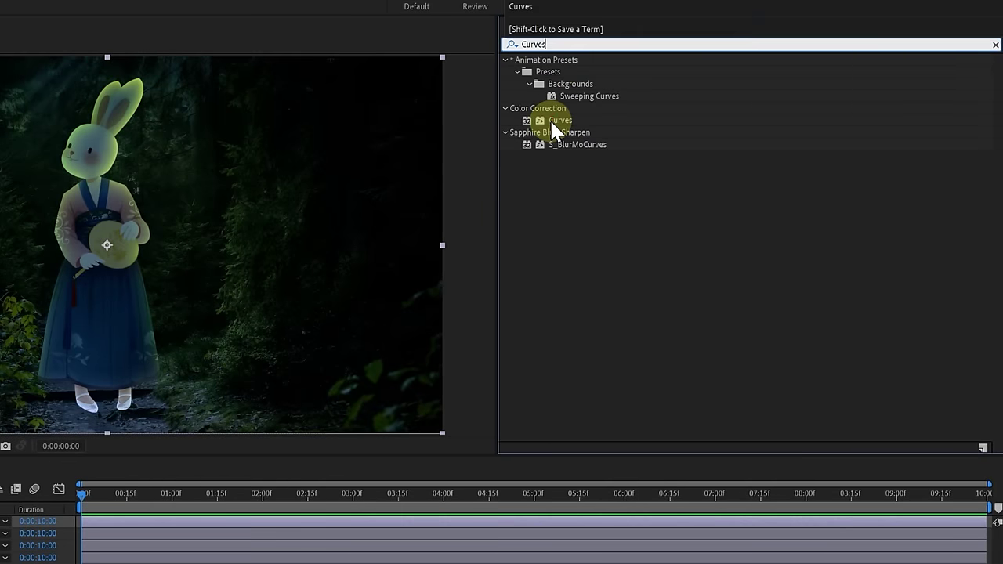
{"action": "mouse_move", "coordinate": [550, 118]}
{"action": "left_mouse_down"}
{"action": "mouse_move", "coordinate": [448, 119]}
{"action": "mouse_move", "coordinate": [416, 154]}
{"action": "left_mouse_up"}
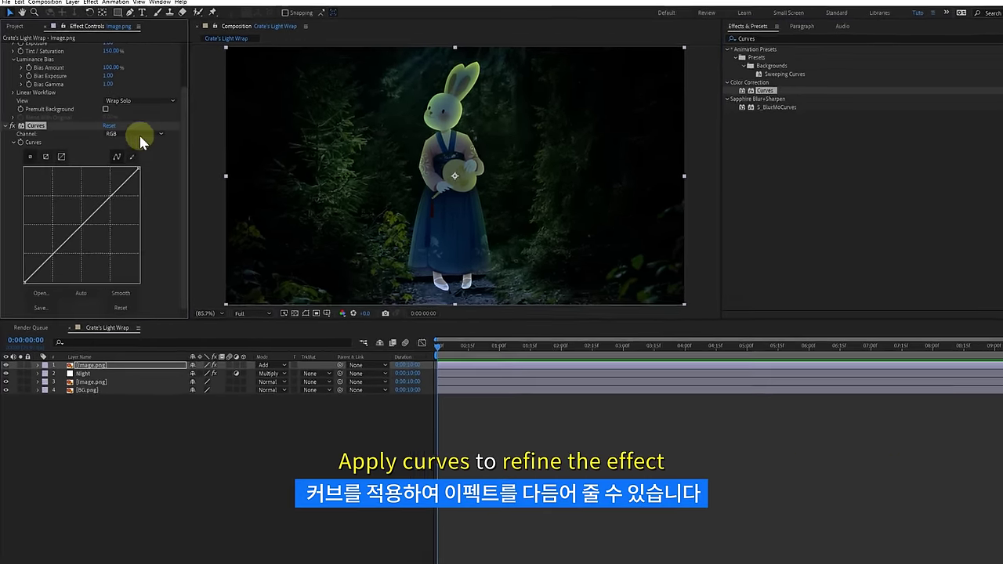
Step: Lift the Curves Alpha channel slightly and toggle the effect to compare the glow
{"action": "left_click", "coordinate": [141, 134]}
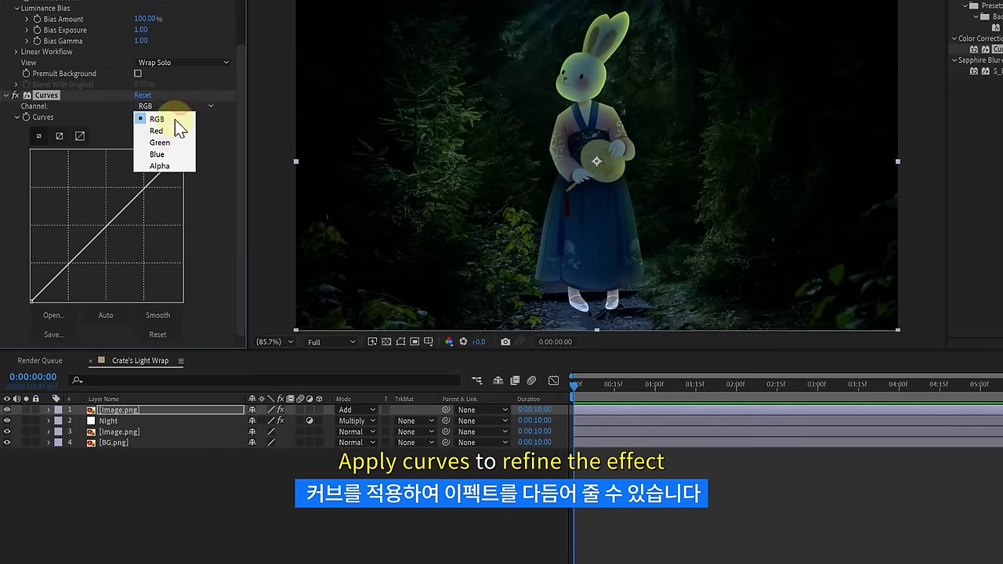
{"action": "left_click", "coordinate": [161, 166]}
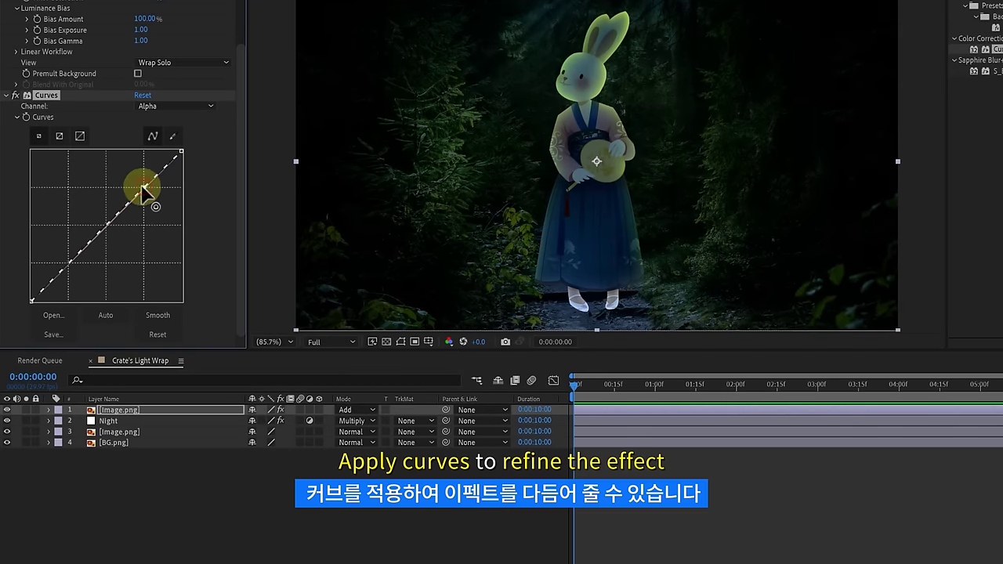
{"action": "mouse_move", "coordinate": [144, 189]}
{"action": "left_mouse_down"}
{"action": "mouse_move", "coordinate": [118, 182]}
{"action": "mouse_move", "coordinate": [138, 184]}
{"action": "left_mouse_up"}
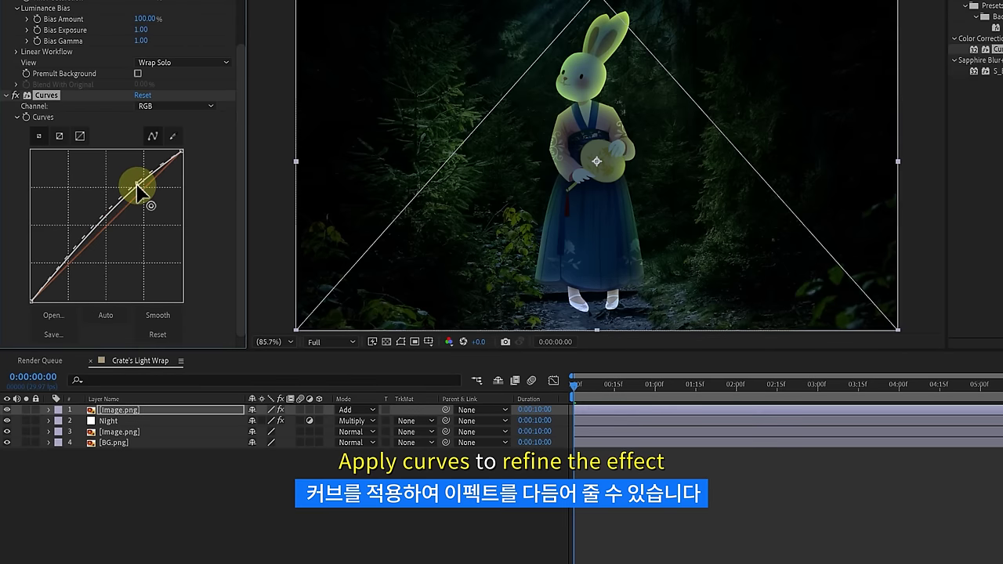
{"action": "left_click_drag", "start_coordinate": [144, 192], "coordinate": [138, 188]}
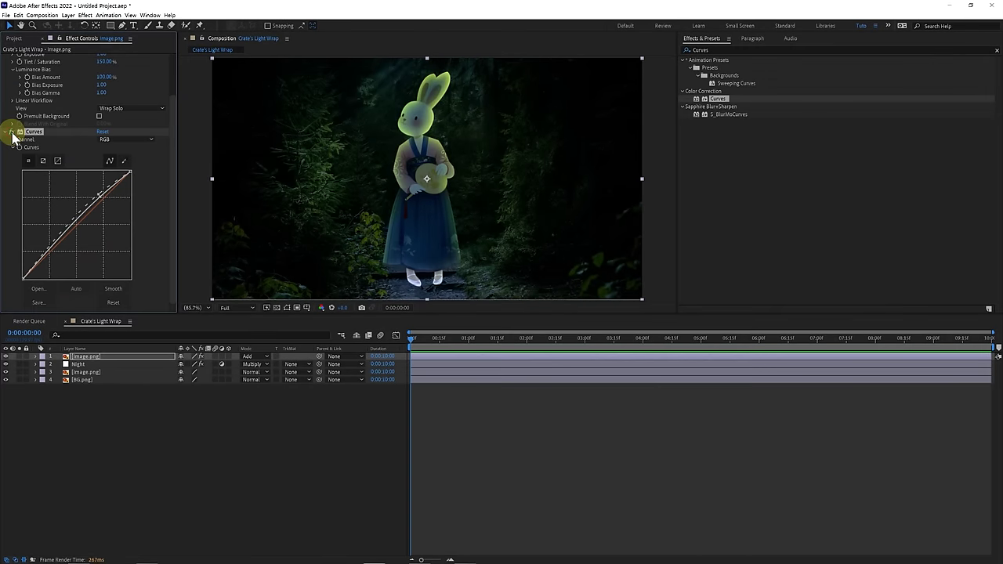
{"action": "left_click", "coordinate": [12, 133]}
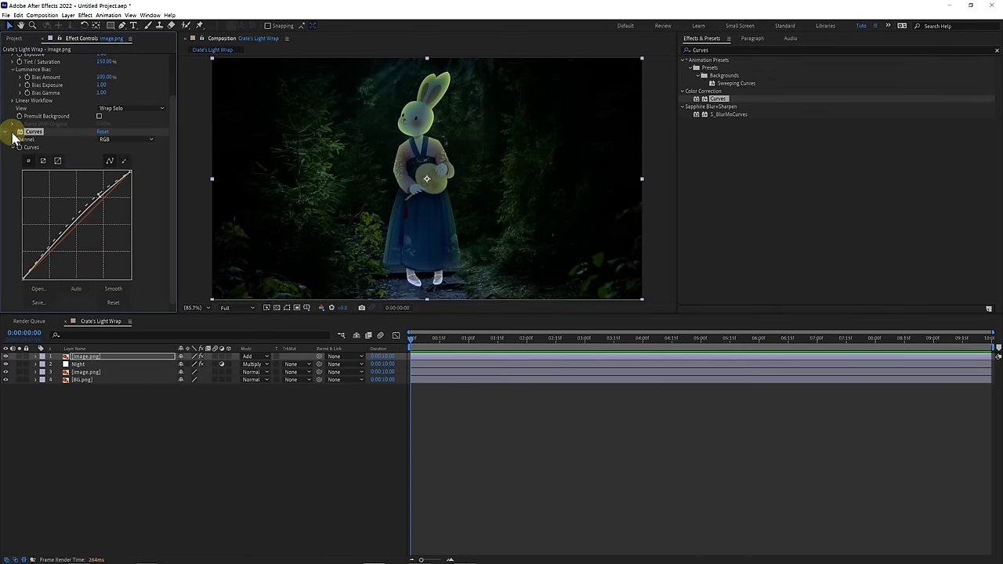
{"action": "left_click", "coordinate": [12, 133]}
{"action": "left_click", "coordinate": [12, 132]}
{"action": "left_click", "coordinate": [13, 133]}
{"action": "left_click", "coordinate": [12, 132]}
{"action": "left_click", "coordinate": [12, 132]}
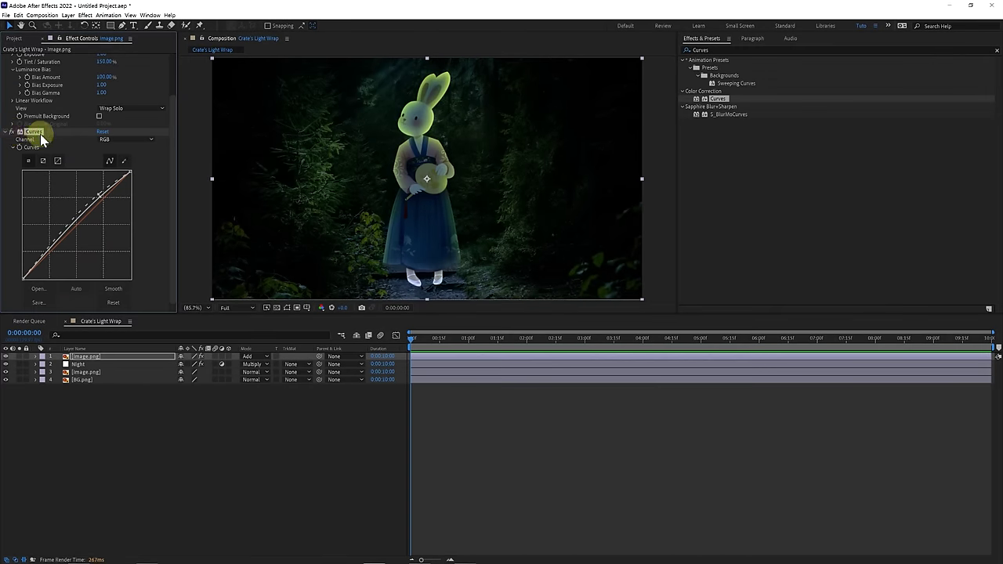
{"action": "left_click", "coordinate": [92, 358]}
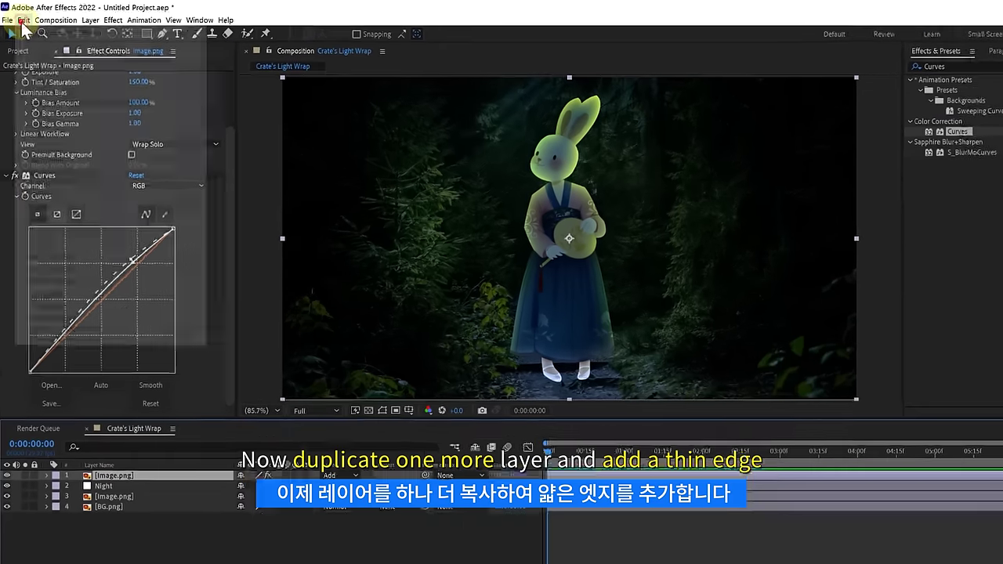
Step: Duplicate the light-wrap image layer and solo the new copy
{"action": "left_click", "coordinate": [17, 15]}
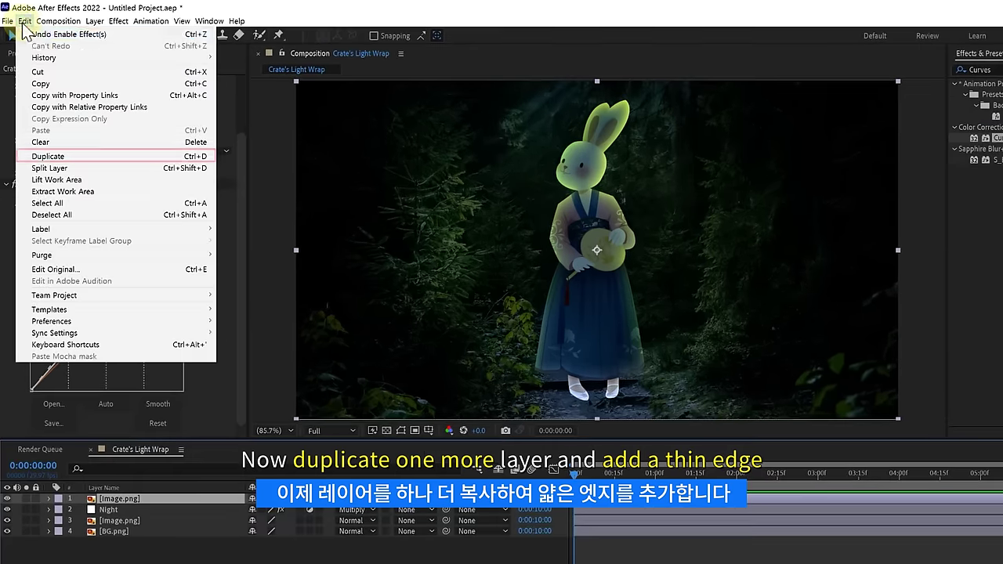
{"action": "left_click", "coordinate": [65, 160]}
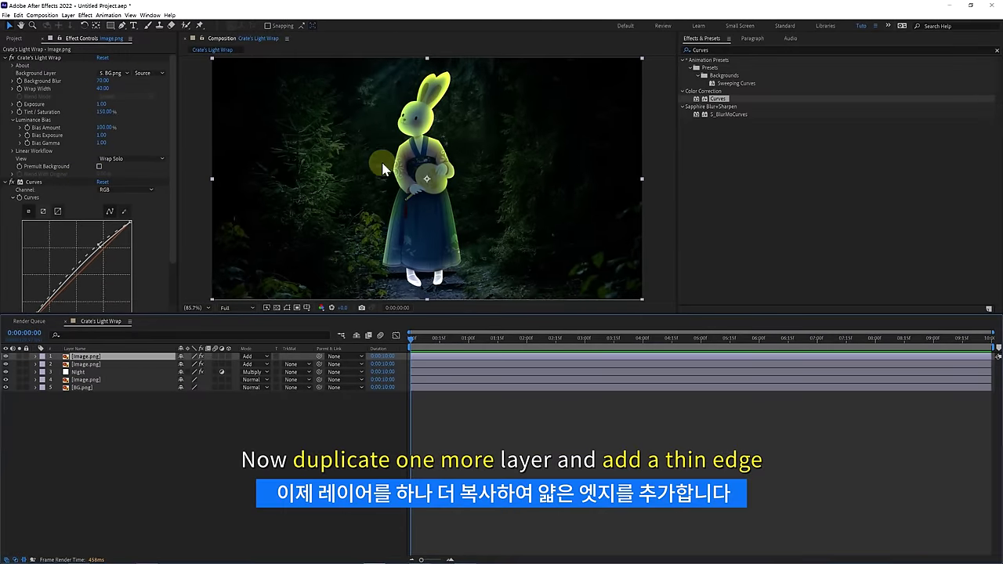
{"action": "left_click", "coordinate": [5, 183]}
{"action": "left_click", "coordinate": [19, 357]}
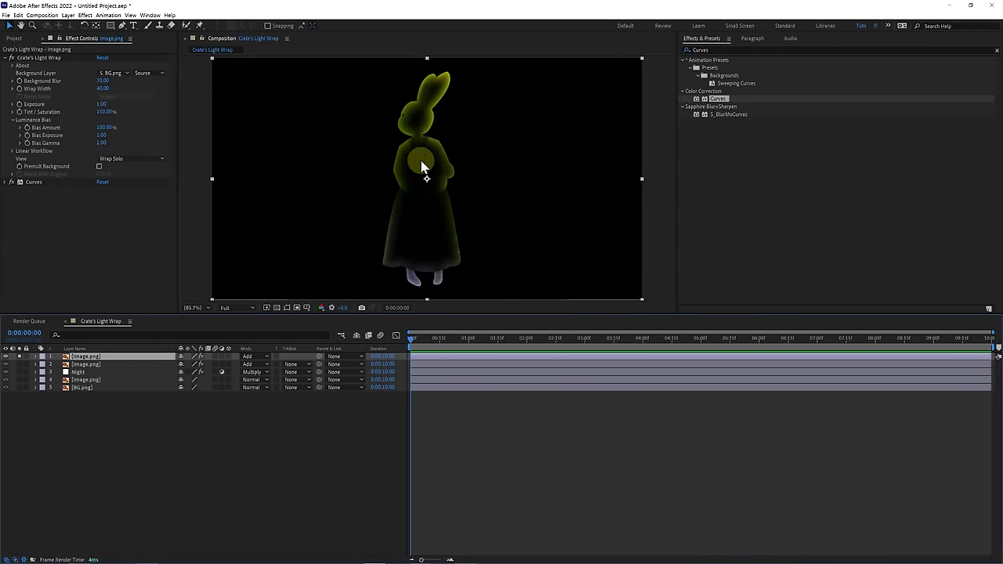
Step: Set Wrap Width 5, Bias Amount 0% and Tint/Saturation 50%, then unsolo the layer
{"action": "left_click", "coordinate": [101, 88]}
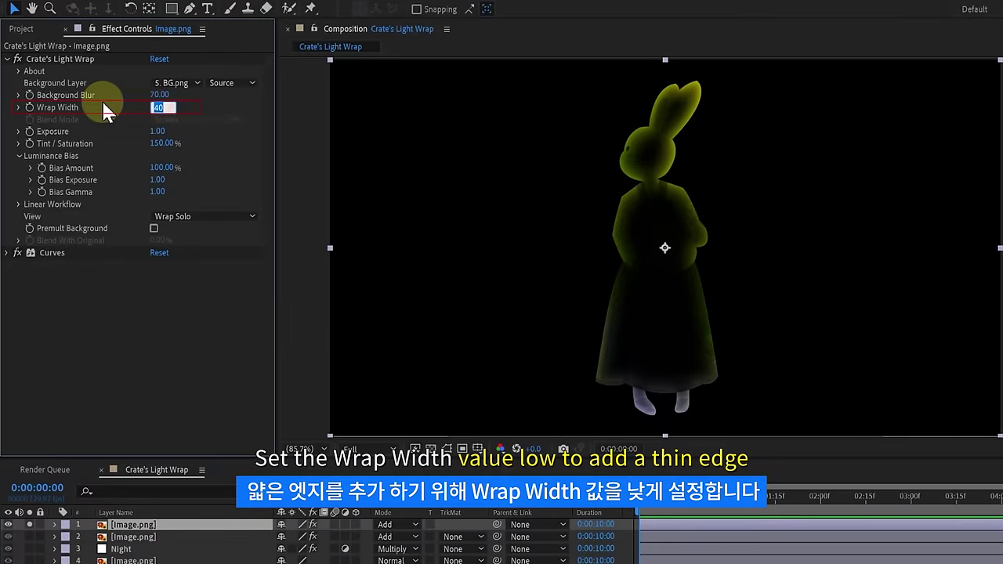
{"action": "type", "text": "5"}
{"action": "key", "text": "Return"}
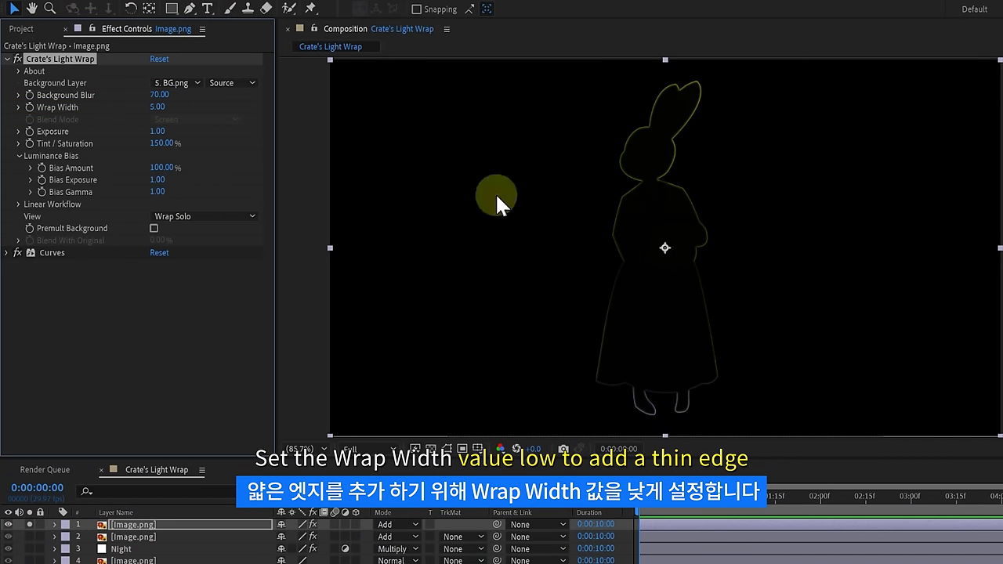
{"action": "left_click", "coordinate": [160, 169]}
{"action": "type", "text": "0"}
{"action": "key", "text": "Return"}
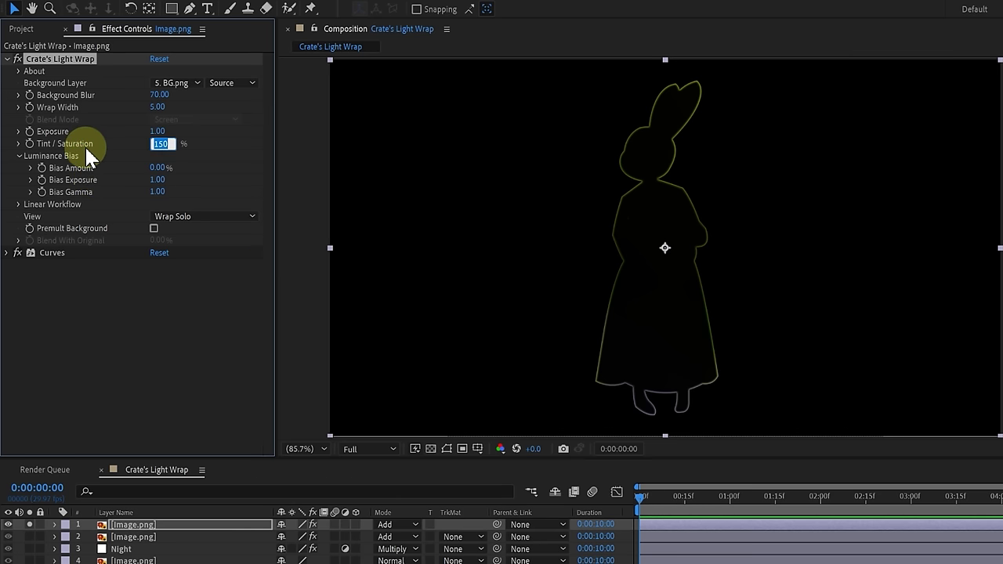
{"action": "type", "text": "50"}
{"action": "key", "text": "Return"}
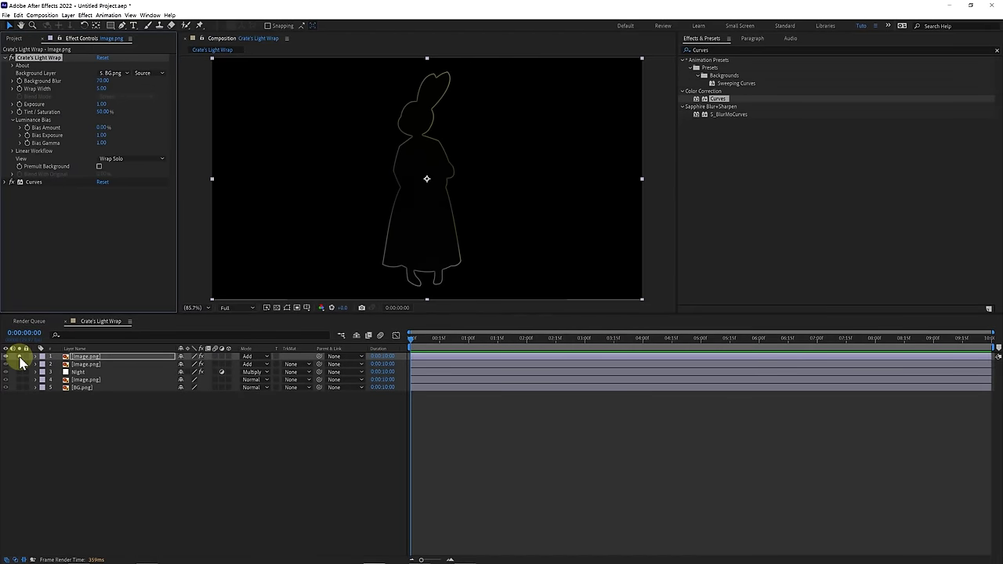
{"action": "left_click", "coordinate": [19, 357]}
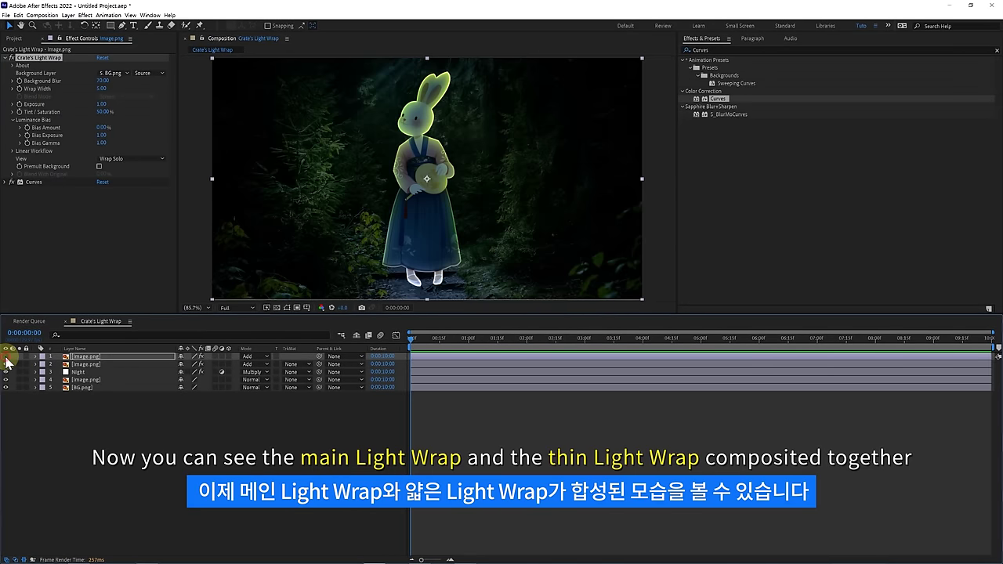
{"action": "left_click", "coordinate": [327, 212]}
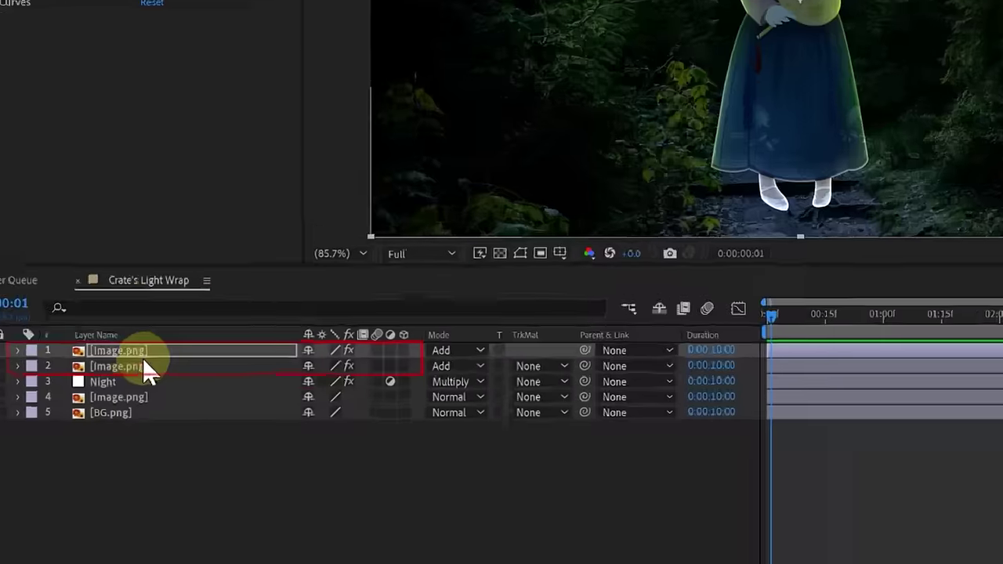
Step: Turn on 3D for layers 1 and 2 and add Point Light 1 with Inverse Square Clamped falloff
{"action": "left_click", "coordinate": [94, 364], "text": "shift"}
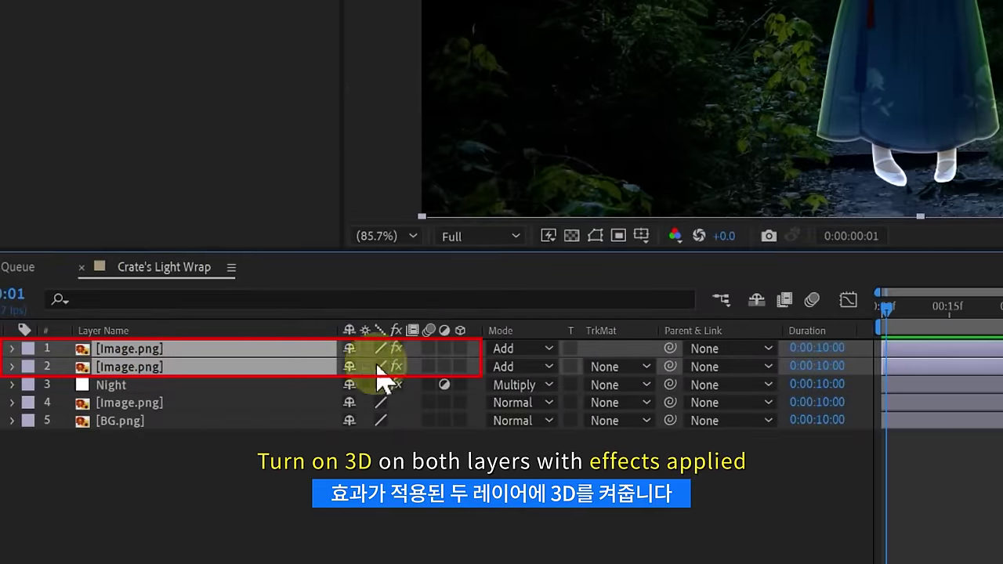
{"action": "left_click", "coordinate": [460, 348]}
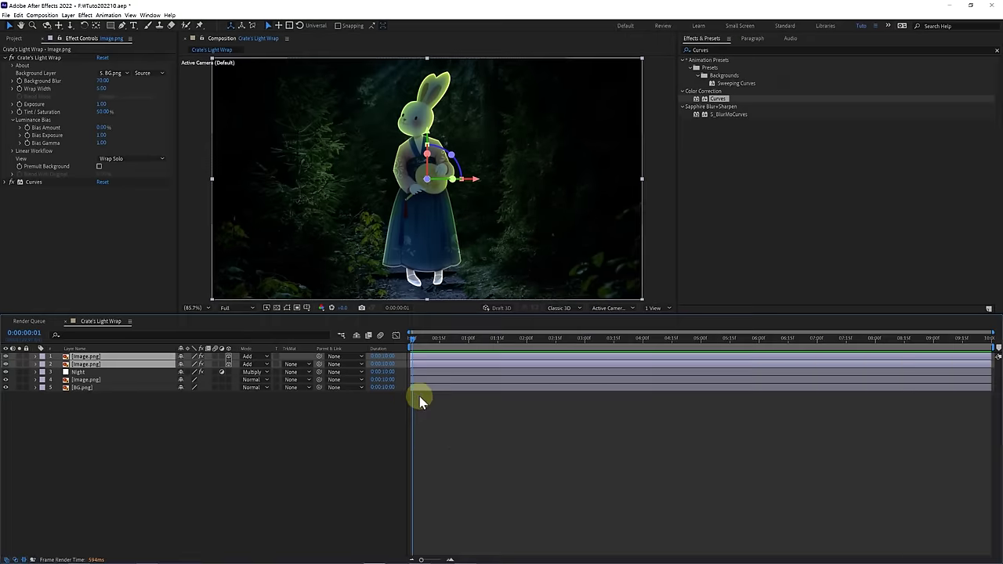
{"action": "right_click", "coordinate": [420, 398]}
{"action": "mouse_move", "coordinate": [461, 404]}
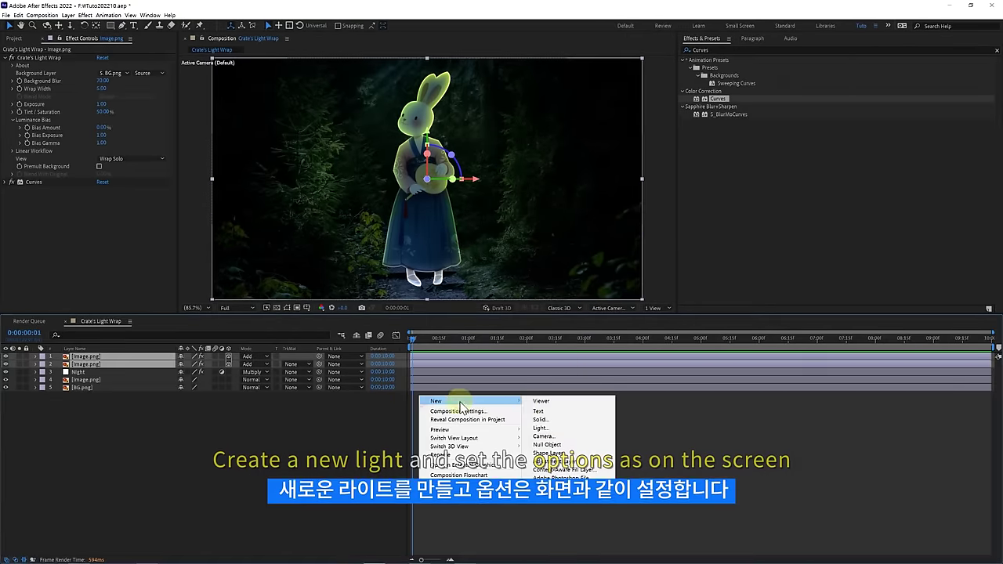
{"action": "left_click", "coordinate": [556, 430]}
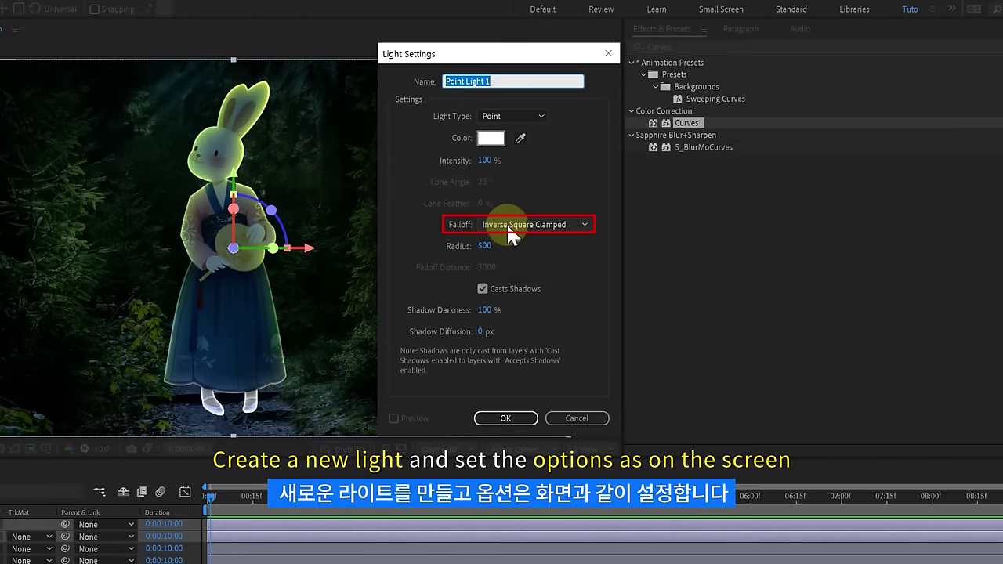
{"action": "left_click", "coordinate": [507, 223]}
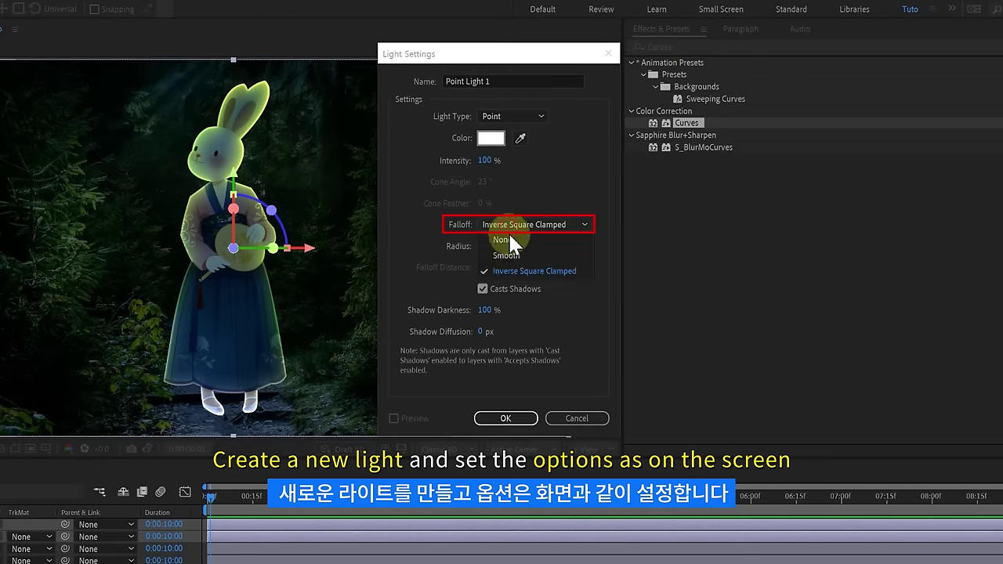
{"action": "left_click", "coordinate": [526, 271]}
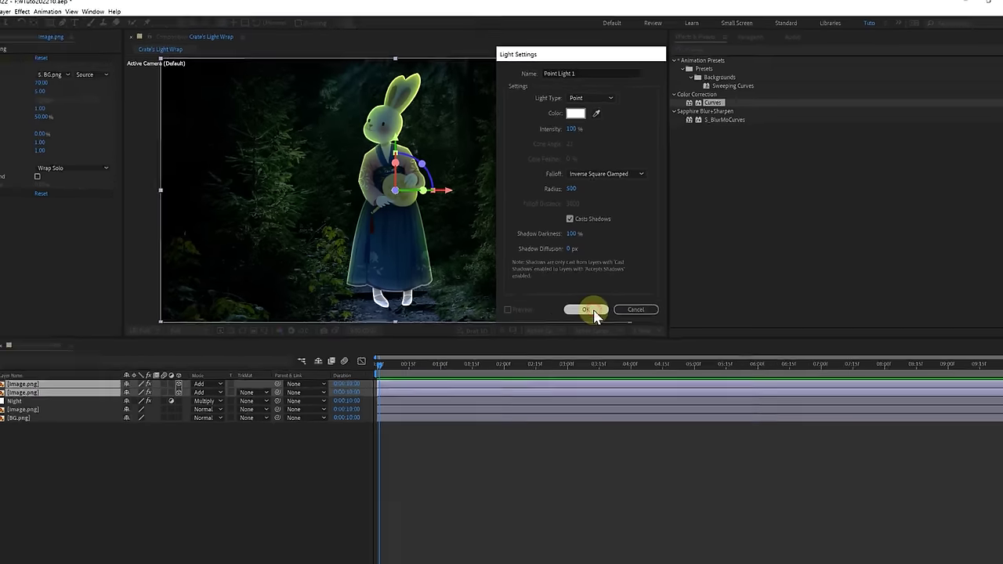
{"action": "left_click", "coordinate": [517, 419]}
{"action": "left_click", "coordinate": [527, 402]}
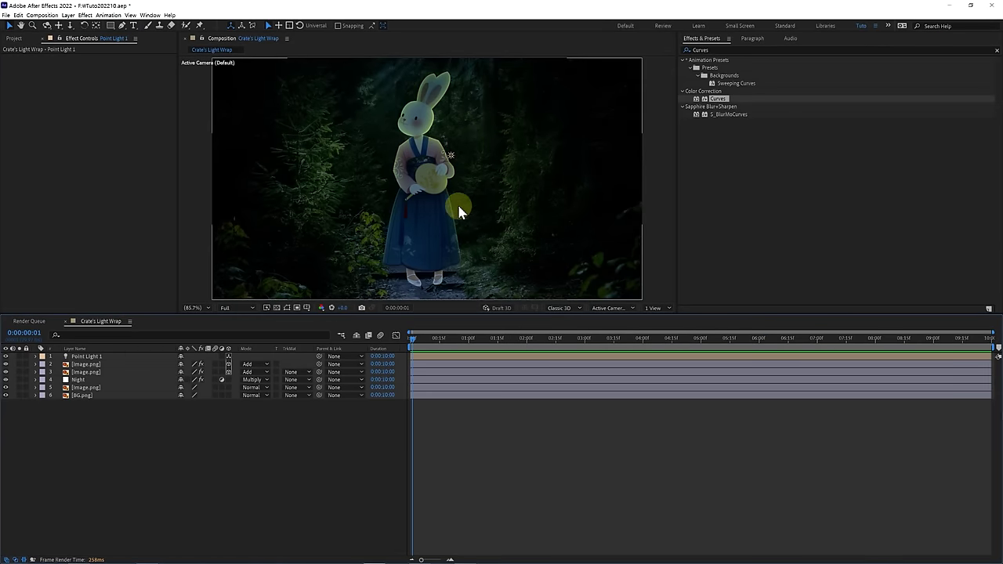
Step: Move Point Light 1 up to the bunny's head and push its Z position forward
{"action": "left_click", "coordinate": [451, 157]}
{"action": "left_click_drag", "start_coordinate": [451, 156], "coordinate": [392, 105]}
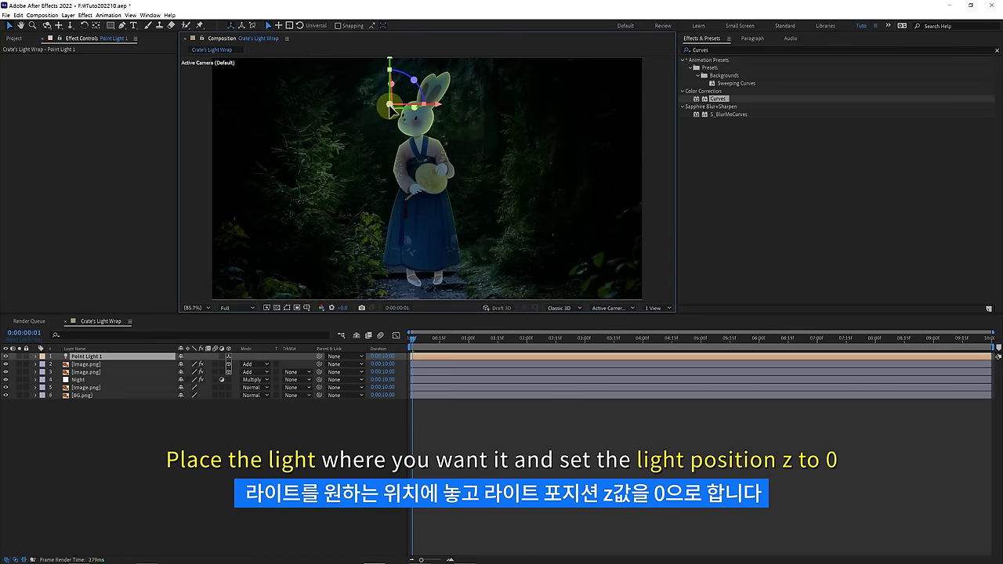
{"action": "left_click", "coordinate": [98, 356]}
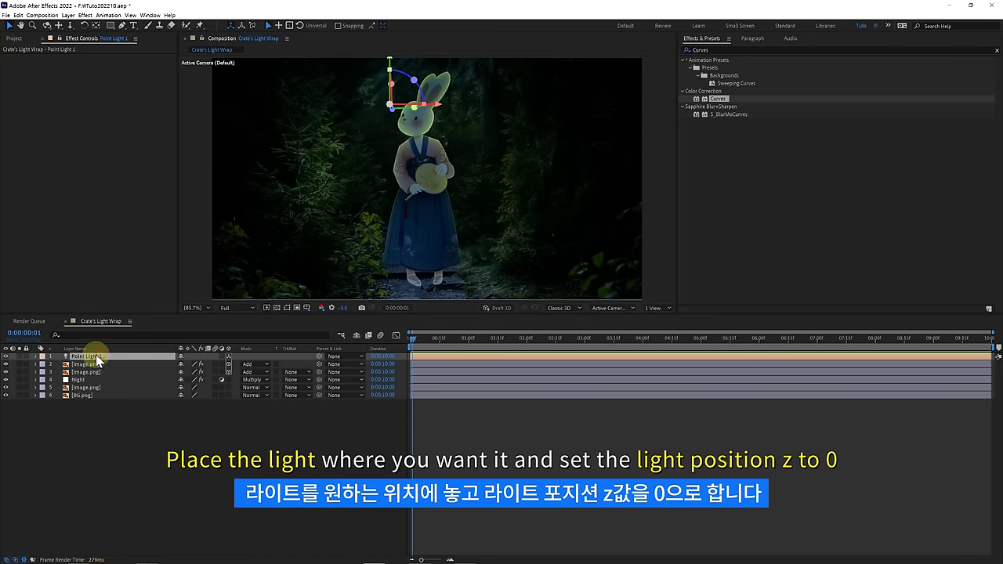
{"action": "left_click", "coordinate": [36, 357]}
{"action": "left_click", "coordinate": [44, 364]}
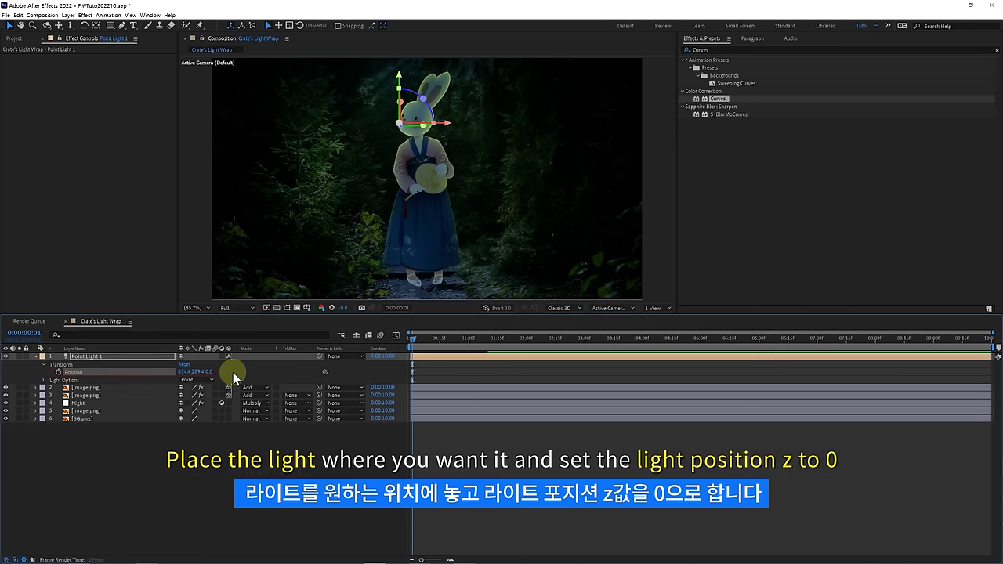
{"action": "left_click", "coordinate": [177, 446]}
{"action": "left_click_drag", "start_coordinate": [396, 123], "coordinate": [387, 94]}
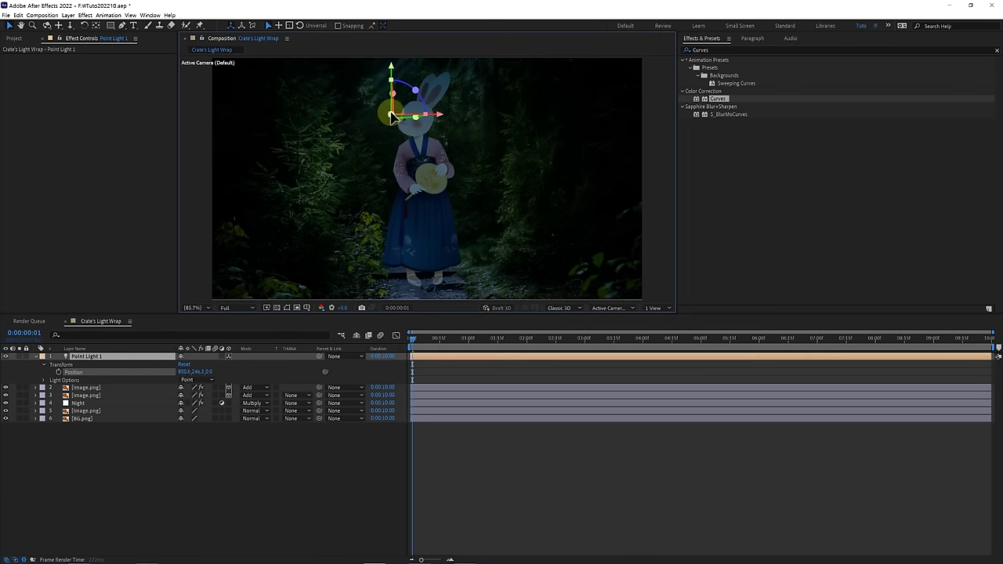
{"action": "scroll", "coordinate": [387, 94], "scroll_direction": "up", "scroll_amount": 5}
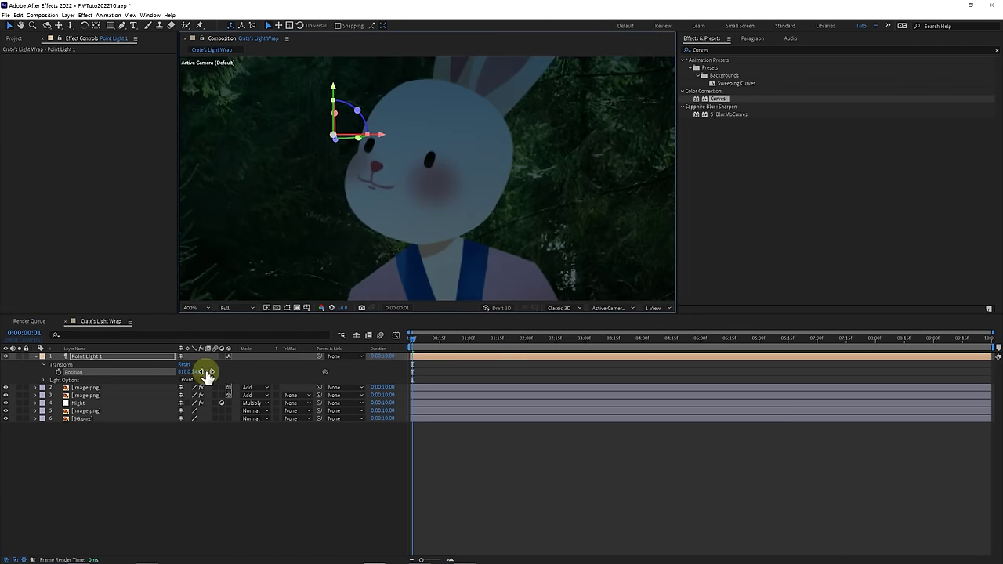
{"action": "left_click_drag", "start_coordinate": [207, 372], "coordinate": [176, 372]}
{"action": "left_click_drag", "start_coordinate": [245, 429], "coordinate": [202, 441]}
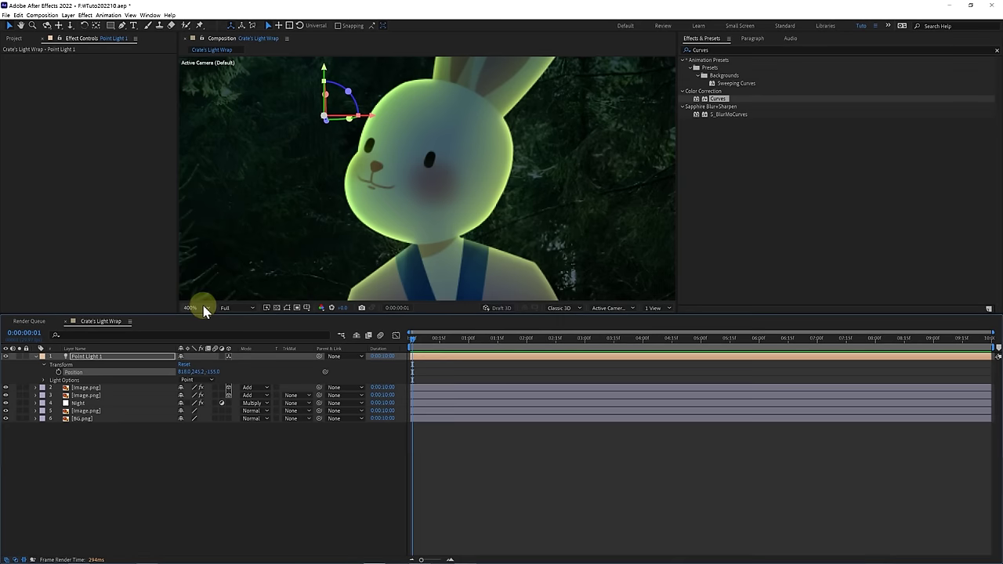
Step: Fit the composition, set preview resolution to Half, and nudge the light beside the bunny's head
{"action": "left_click", "coordinate": [205, 312]}
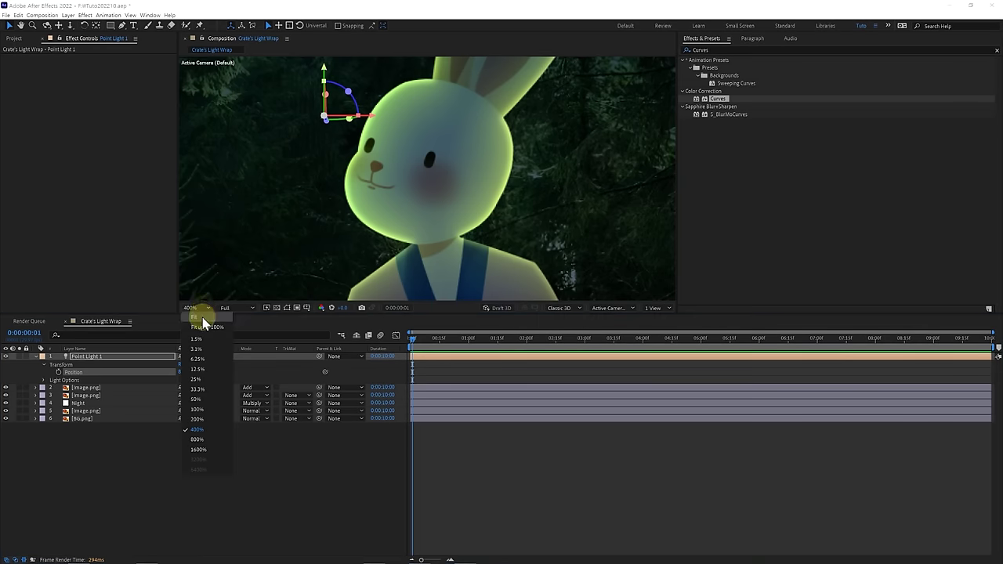
{"action": "left_click", "coordinate": [201, 321]}
{"action": "left_click", "coordinate": [465, 365]}
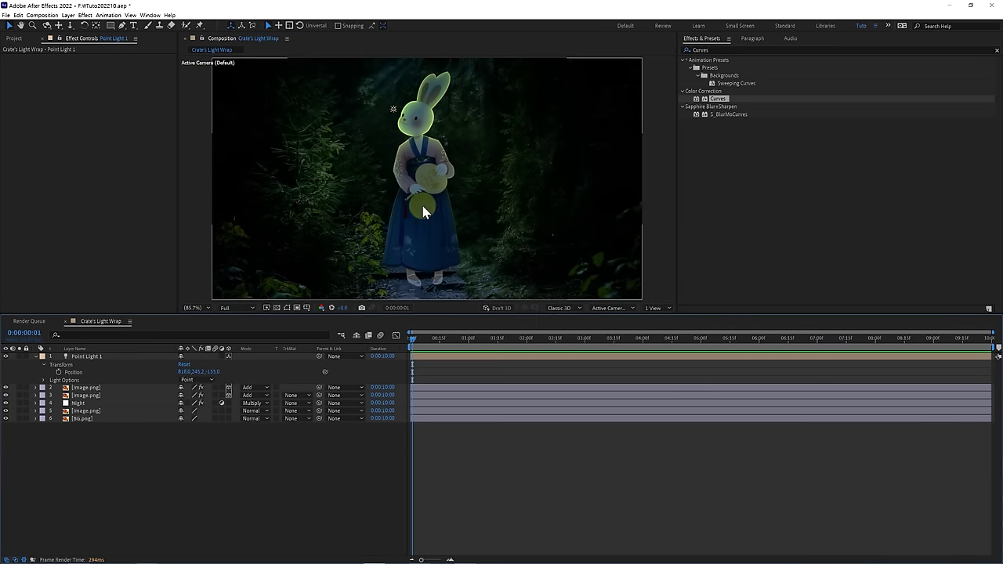
{"action": "left_click_drag", "start_coordinate": [392, 110], "coordinate": [387, 112]}
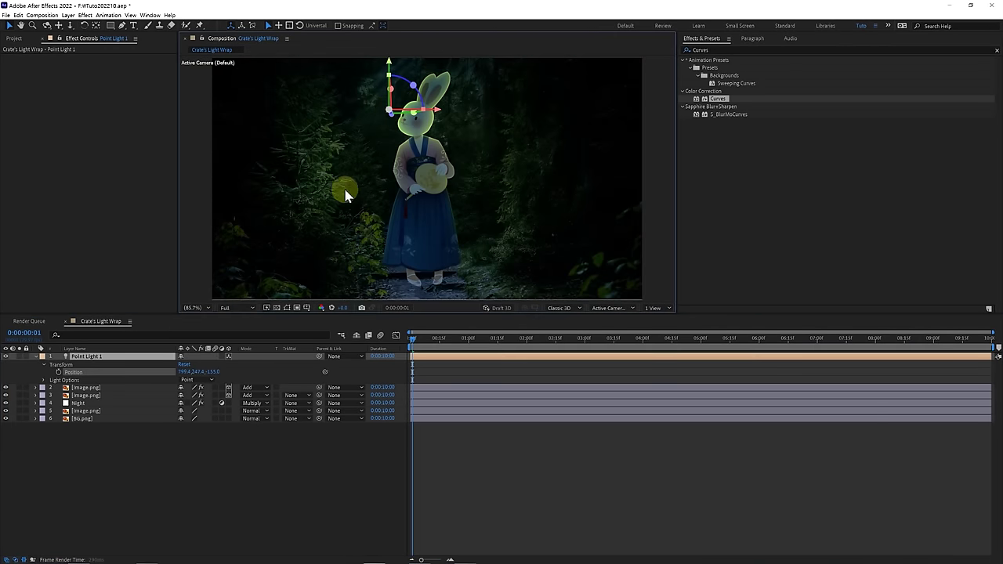
{"action": "left_click", "coordinate": [235, 308]}
{"action": "left_click", "coordinate": [235, 332]}
{"action": "left_click", "coordinate": [420, 368]}
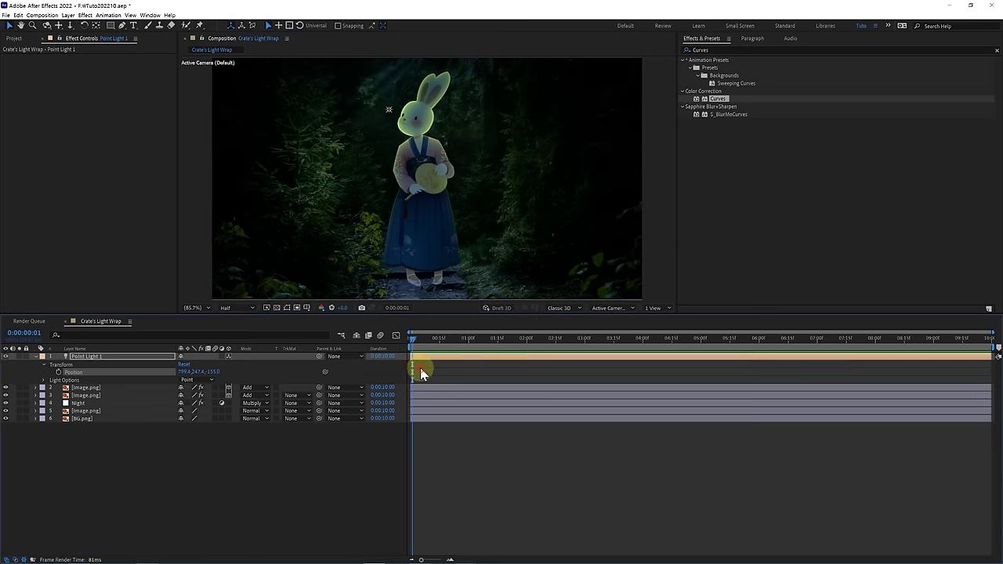
{"action": "mouse_move", "coordinate": [389, 110]}
{"action": "left_mouse_down"}
{"action": "mouse_move", "coordinate": [450, 141]}
{"action": "mouse_move", "coordinate": [397, 125]}
{"action": "mouse_move", "coordinate": [387, 104]}
{"action": "left_mouse_up"}
{"action": "scroll", "coordinate": [388, 110], "scroll_direction": "up", "scroll_amount": 1}
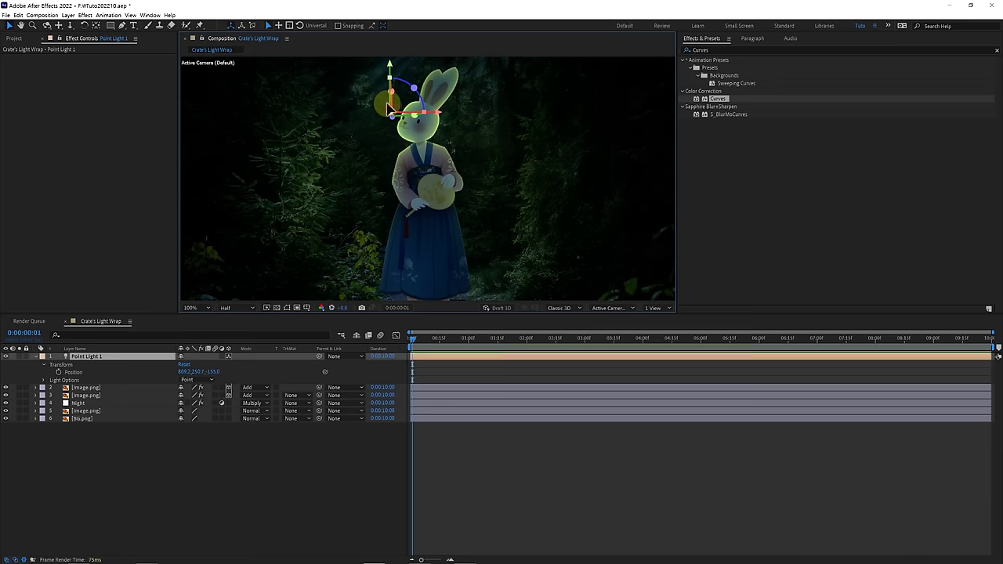
Step: Set Point Light 1's Radius to 150 under Light Options
{"action": "left_click", "coordinate": [43, 381]}
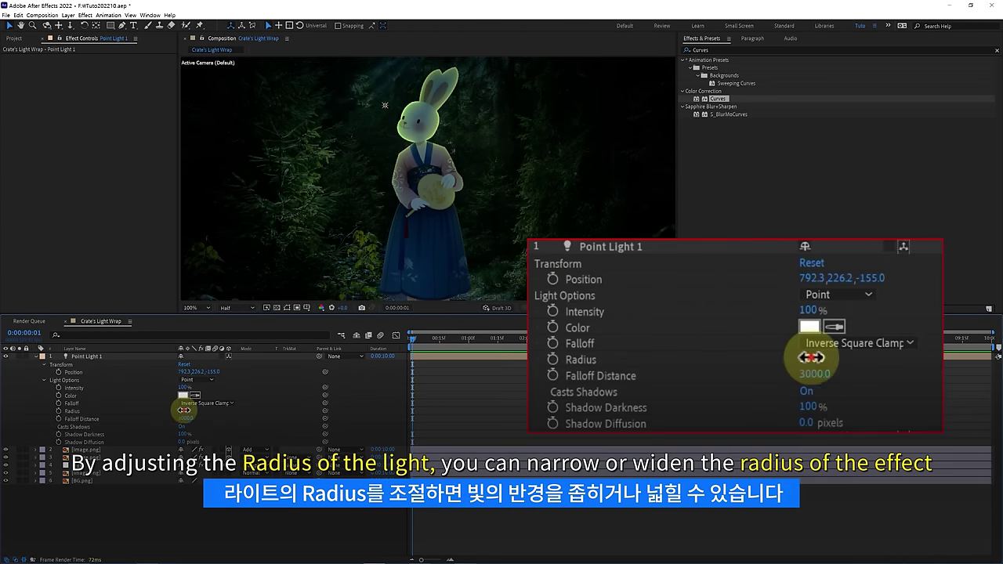
{"action": "mouse_move", "coordinate": [180, 410]}
{"action": "left_mouse_down"}
{"action": "mouse_move", "coordinate": [152, 417]}
{"action": "mouse_move", "coordinate": [167, 423]}
{"action": "left_mouse_up"}
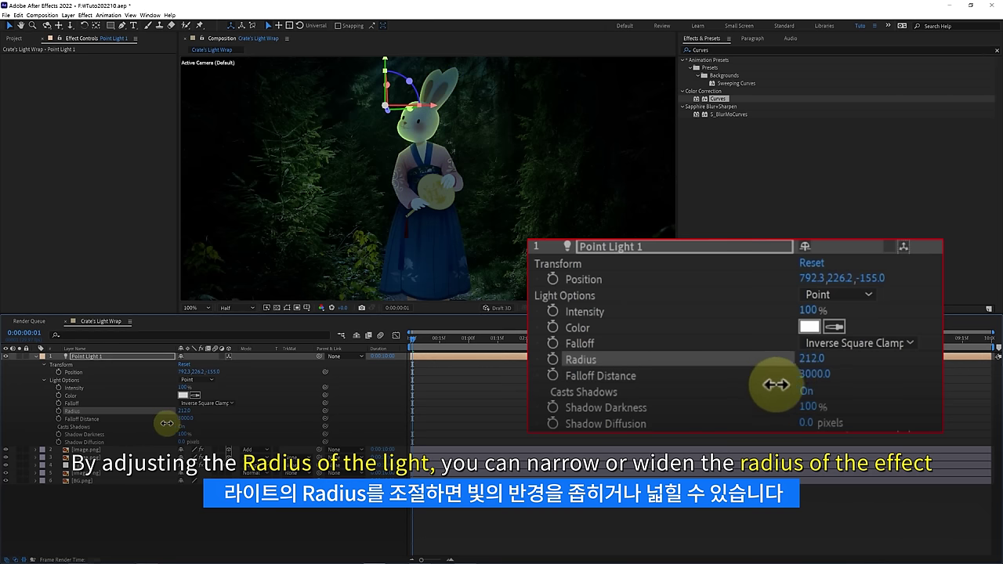
{"action": "left_click", "coordinate": [183, 411]}
{"action": "type", "text": "15"}
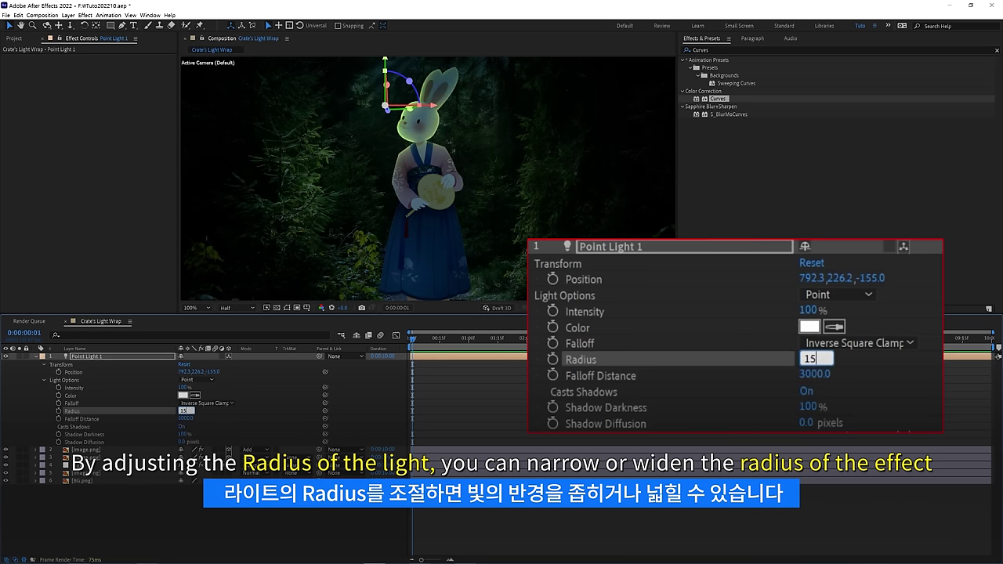
{"action": "type", "text": "0"}
{"action": "key", "text": "Return"}
{"action": "left_click", "coordinate": [190, 331]}
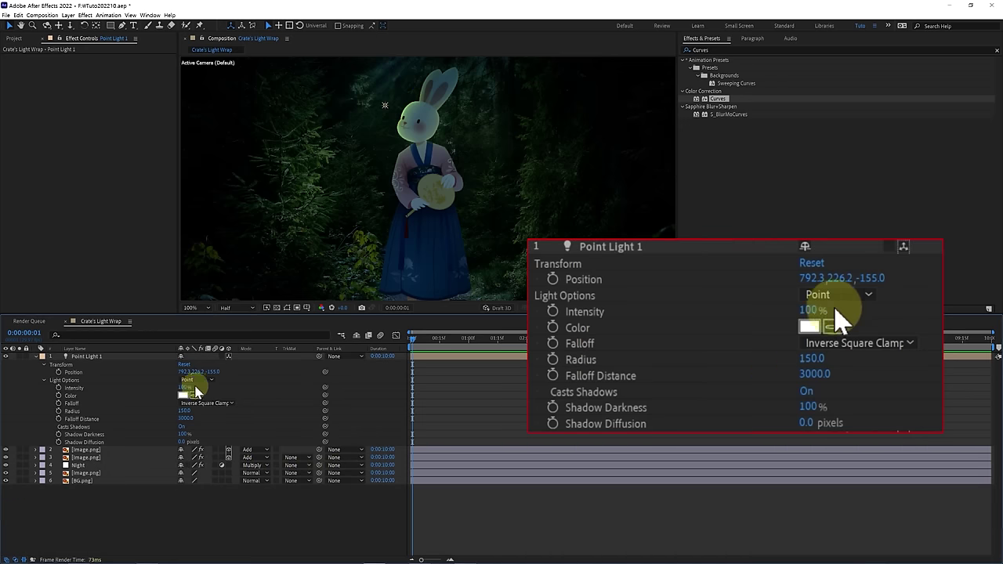
Step: Set the light's Intensity to 150% and reposition it beside the bunny's head
{"action": "left_click", "coordinate": [182, 389]}
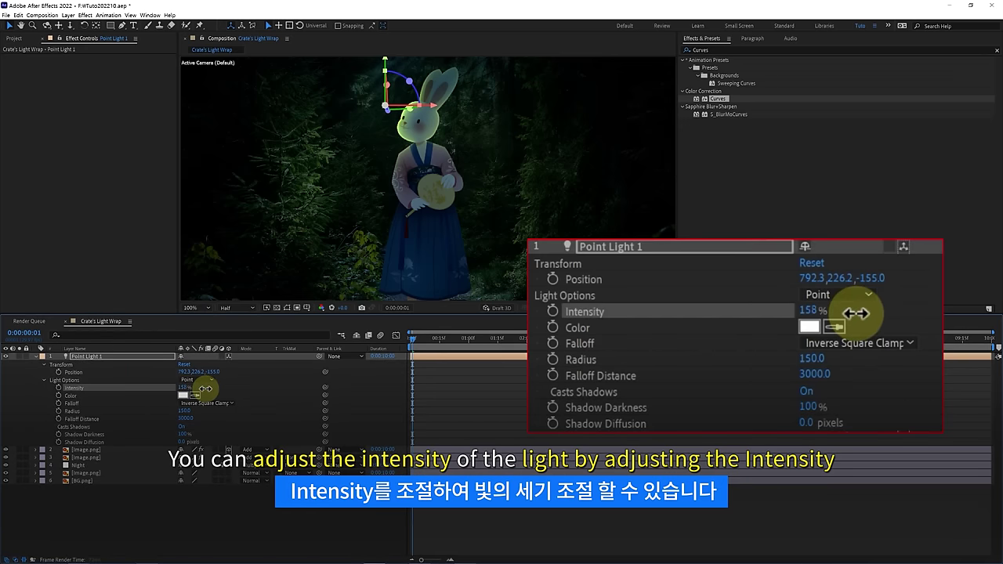
{"action": "left_click", "coordinate": [186, 389]}
{"action": "type", "text": "150"}
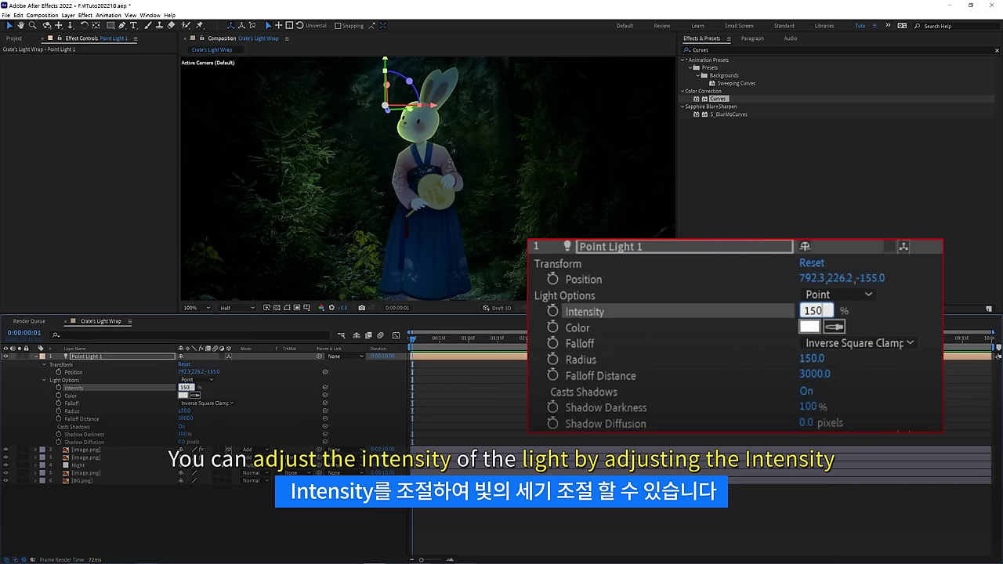
{"action": "left_click", "coordinate": [177, 388]}
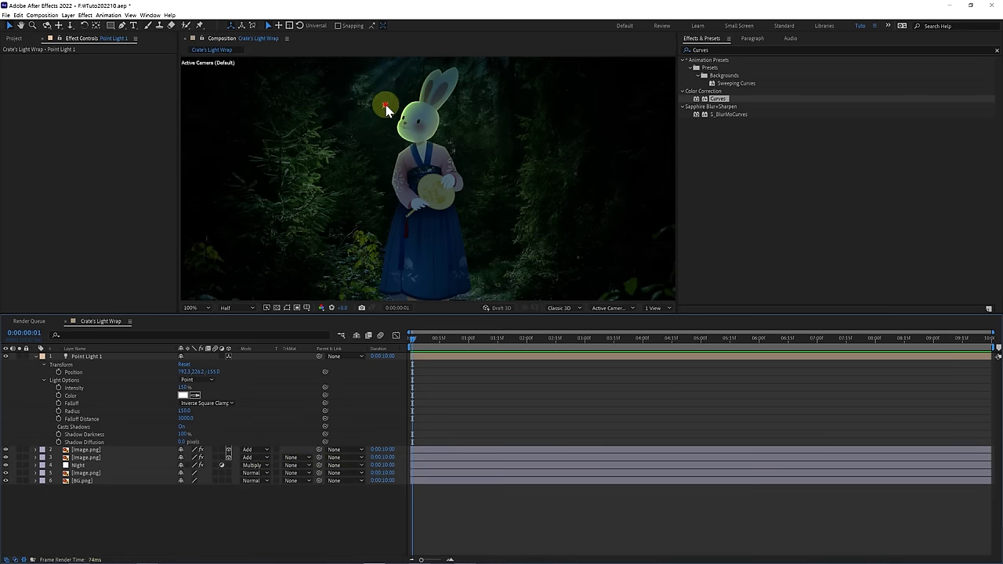
{"action": "mouse_move", "coordinate": [385, 108]}
{"action": "left_mouse_down"}
{"action": "mouse_move", "coordinate": [459, 107]}
{"action": "mouse_move", "coordinate": [368, 292]}
{"action": "mouse_move", "coordinate": [402, 85]}
{"action": "mouse_move", "coordinate": [387, 112]}
{"action": "left_mouse_up"}
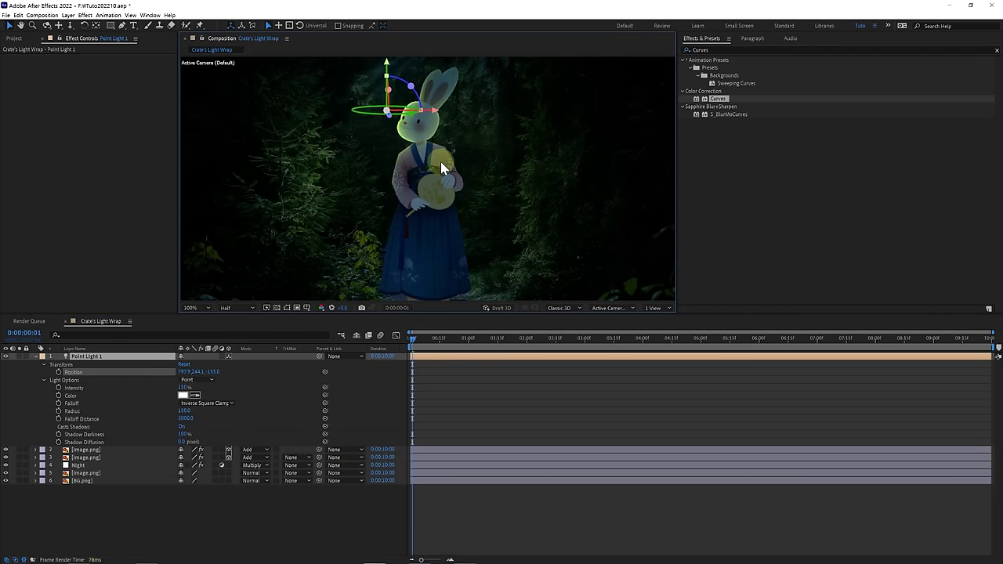
{"action": "left_click", "coordinate": [507, 374]}
{"action": "left_click", "coordinate": [100, 357]}
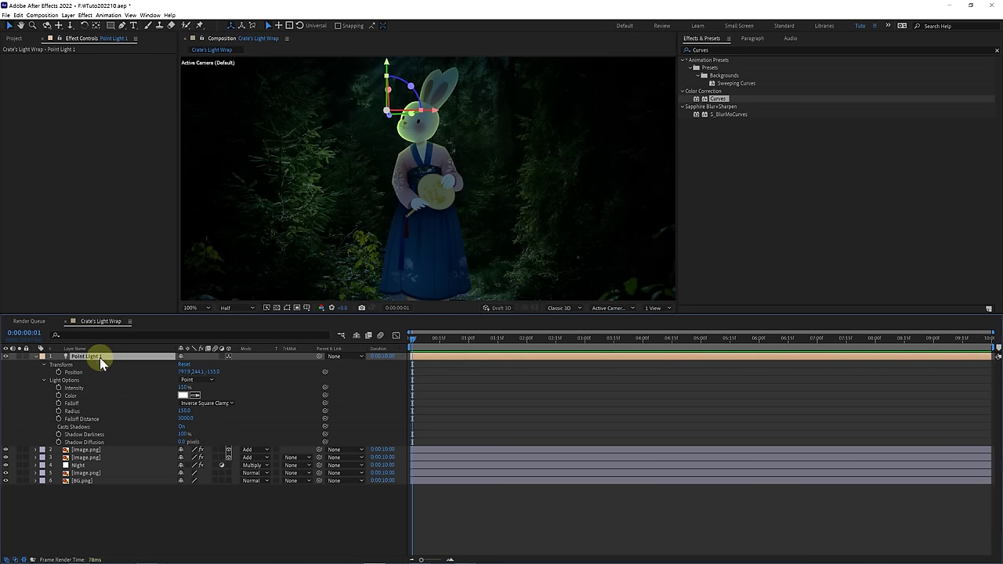
Step: Duplicate Point Light 1 and move the copy, Point Light 2, down beside the bunny's fan
{"action": "key", "text": "ctrl+d"}
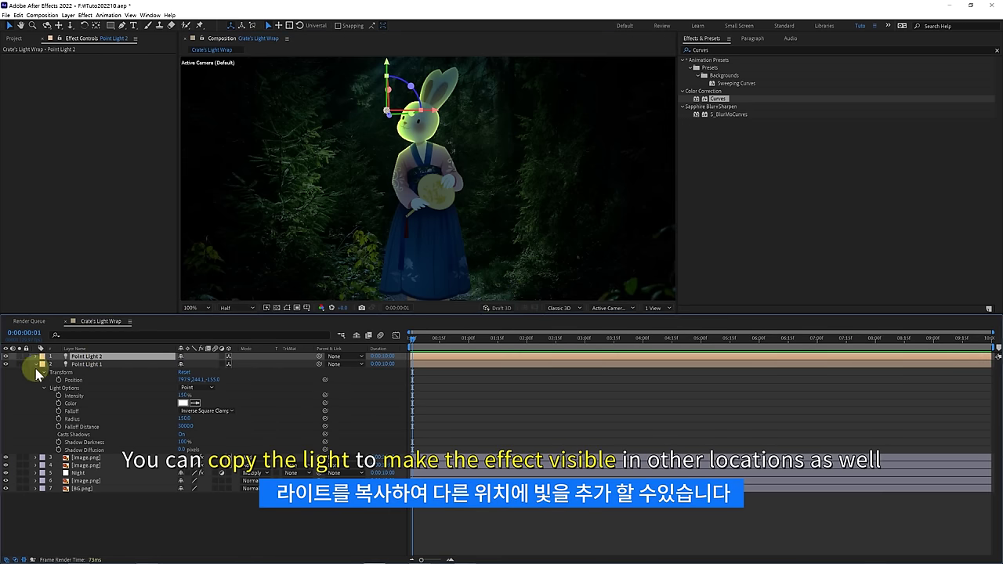
{"action": "left_click", "coordinate": [36, 365]}
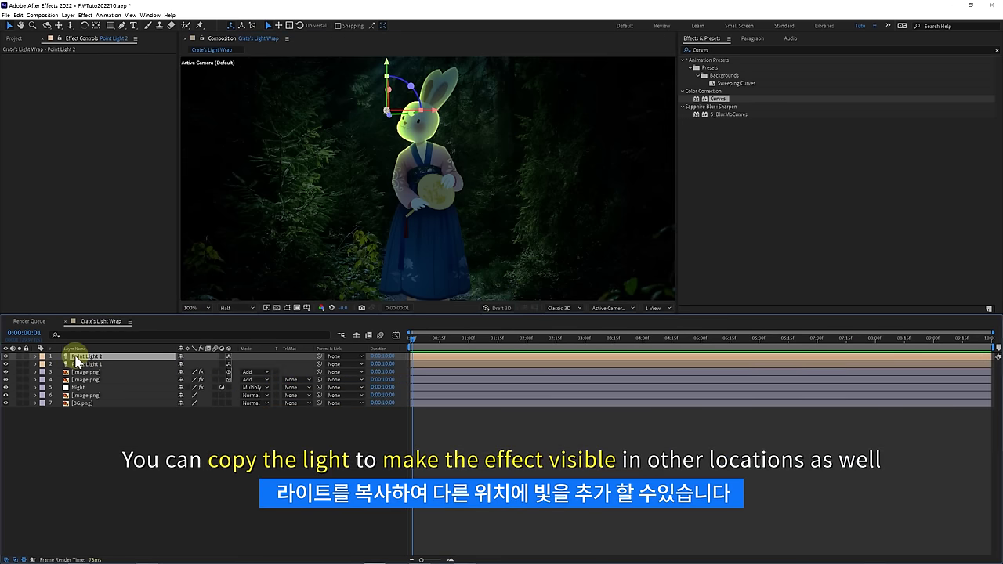
{"action": "left_click", "coordinate": [119, 418]}
{"action": "left_click_drag", "start_coordinate": [385, 116], "coordinate": [470, 213]}
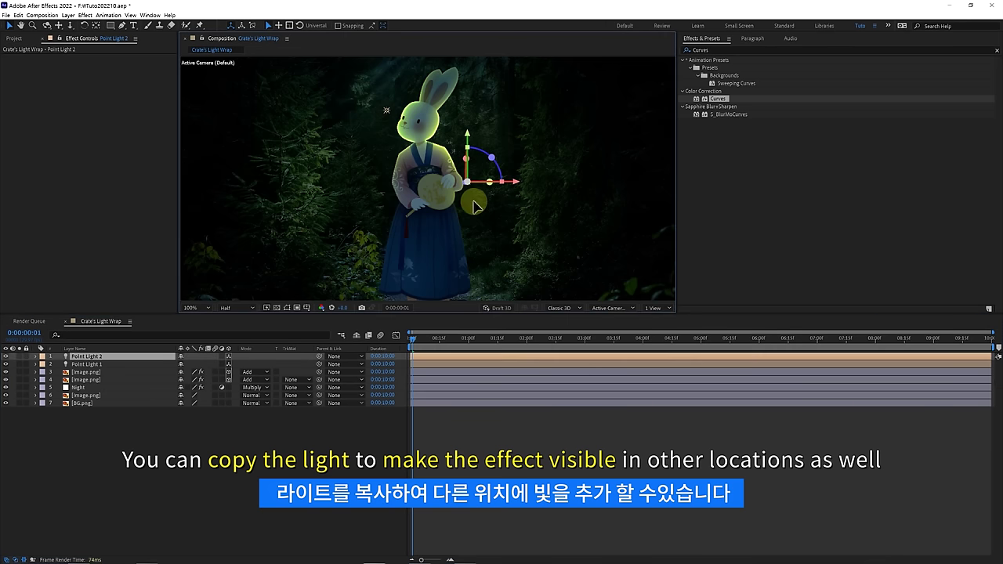
Step: Change Point Light 2's colour to magenta
{"action": "left_click", "coordinate": [34, 357]}
{"action": "left_click", "coordinate": [45, 372]}
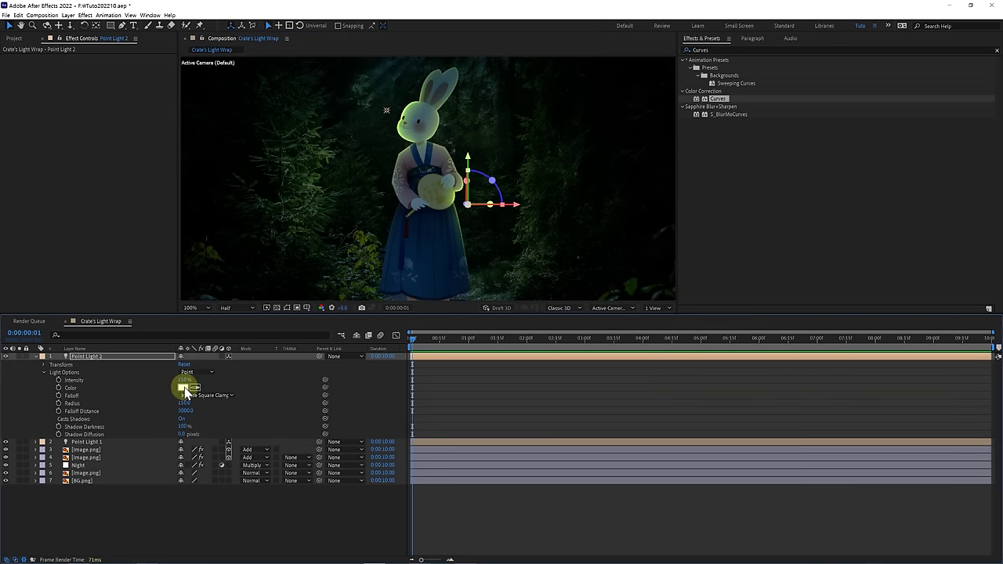
{"action": "left_click", "coordinate": [183, 387]}
{"action": "left_click_drag", "start_coordinate": [619, 166], "coordinate": [645, 153]}
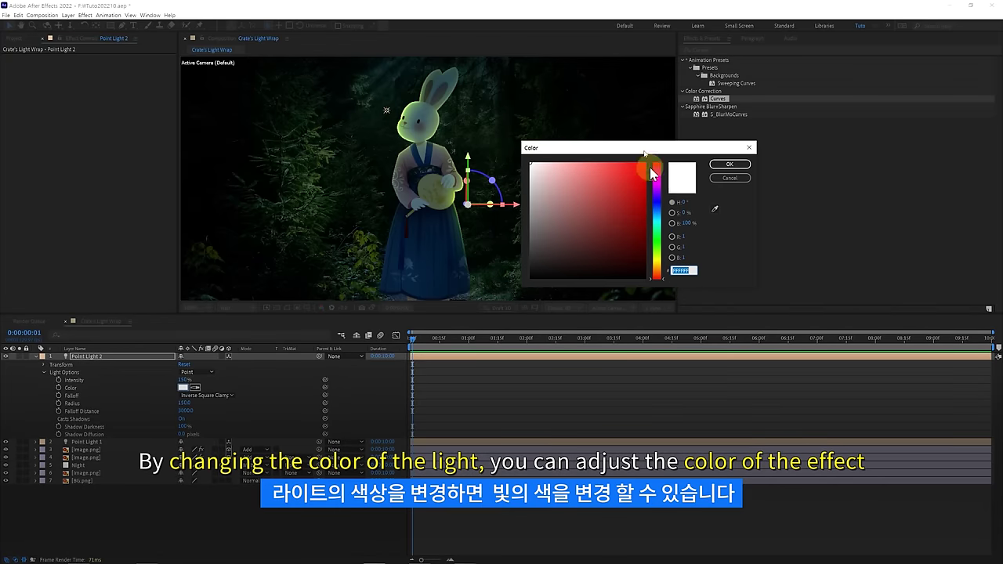
{"action": "left_click", "coordinate": [661, 196]}
{"action": "left_click_drag", "start_coordinate": [663, 190], "coordinate": [667, 181]}
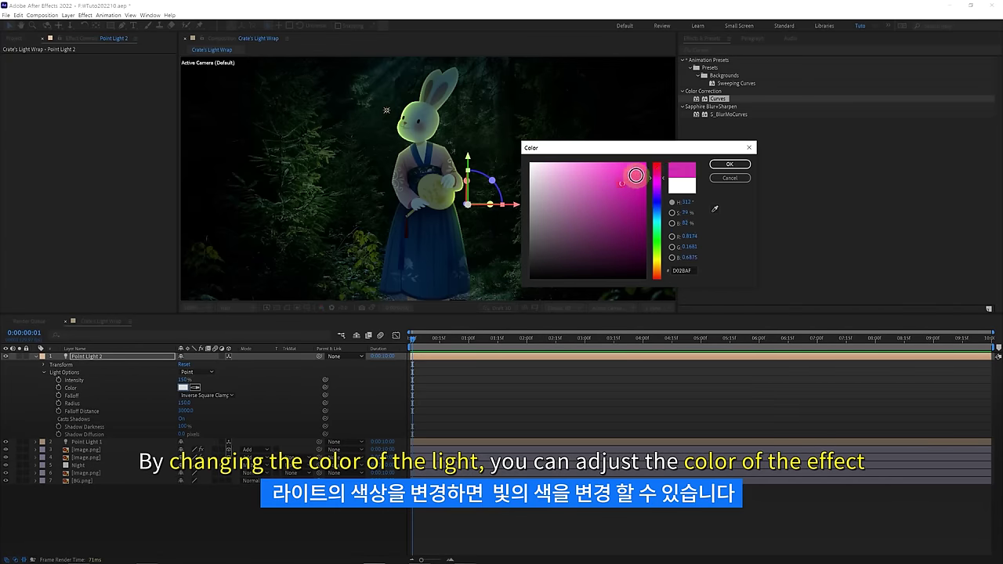
{"action": "left_click", "coordinate": [729, 166]}
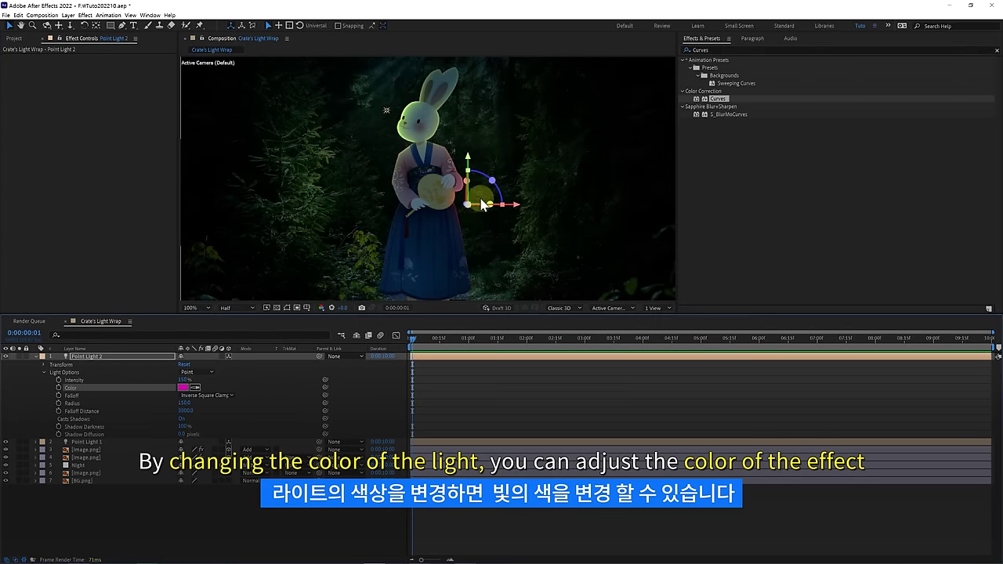
{"action": "left_click", "coordinate": [236, 390]}
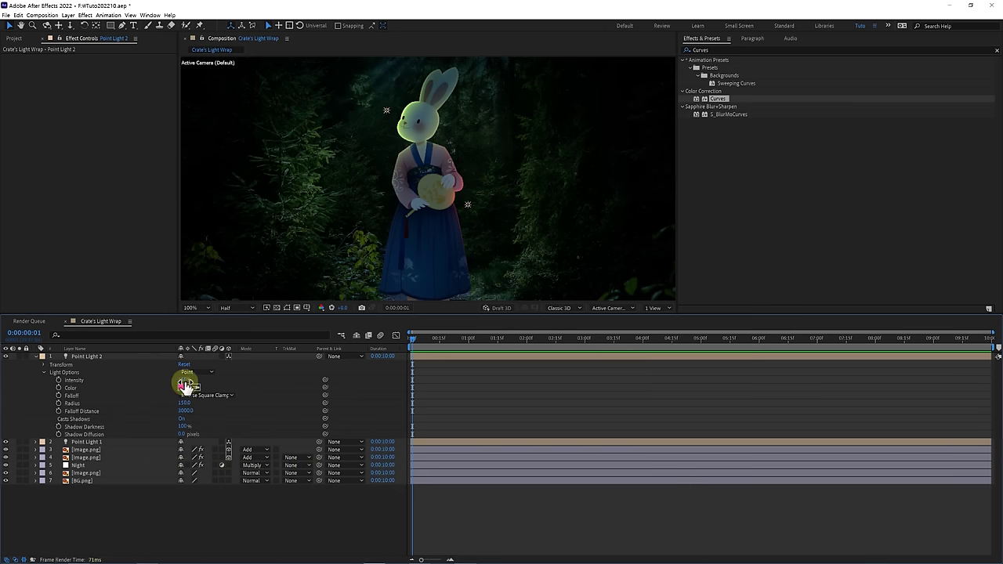
Step: Set Point Light 2 to 250% intensity and 208 radius, and nudge it beside the fan
{"action": "left_click_drag", "start_coordinate": [190, 380], "coordinate": [240, 378]}
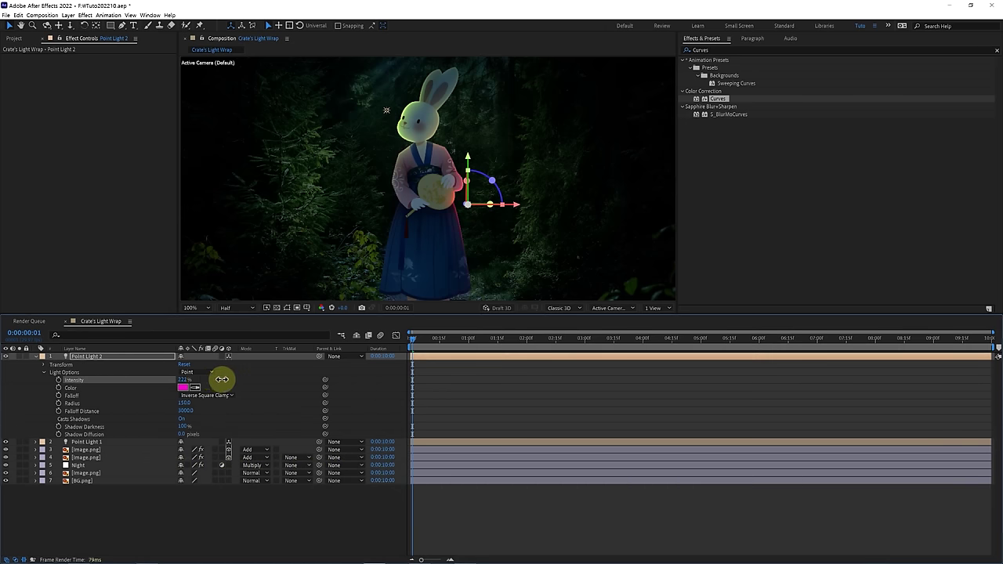
{"action": "left_click", "coordinate": [184, 380]}
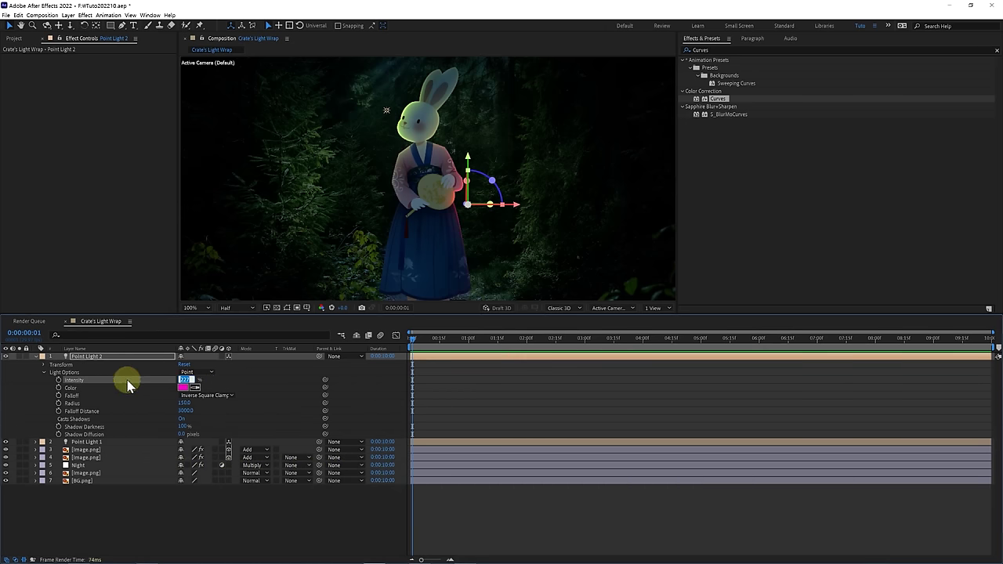
{"action": "type", "text": "250"}
{"action": "left_click", "coordinate": [72, 403]}
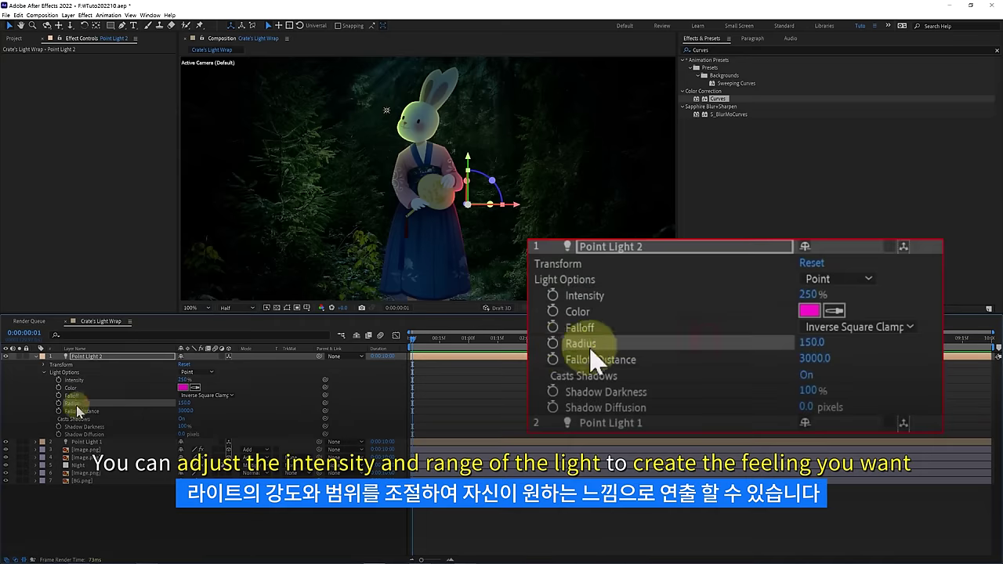
{"action": "mouse_move", "coordinate": [184, 403]}
{"action": "left_mouse_down"}
{"action": "mouse_move", "coordinate": [176, 407]}
{"action": "mouse_move", "coordinate": [224, 415]}
{"action": "left_mouse_up"}
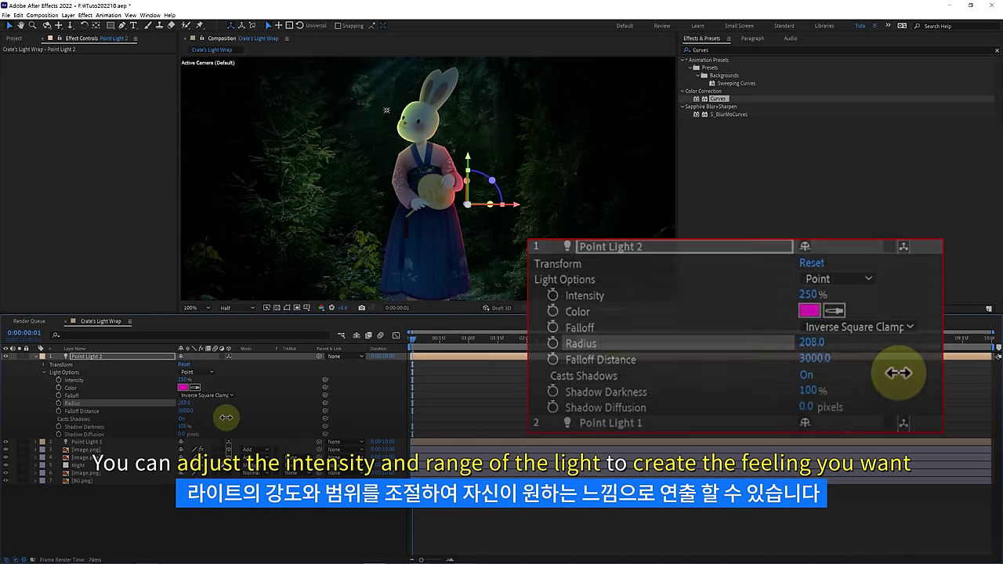
{"action": "mouse_move", "coordinate": [469, 206]}
{"action": "left_mouse_down"}
{"action": "mouse_move", "coordinate": [387, 236]}
{"action": "mouse_move", "coordinate": [521, 92]}
{"action": "mouse_move", "coordinate": [480, 222]}
{"action": "mouse_move", "coordinate": [440, 201]}
{"action": "left_mouse_up"}
Step: Duplicate Point Light 2 as Point Light 3 and lower it beside the skirt's left edge
{"action": "left_click", "coordinate": [461, 374]}
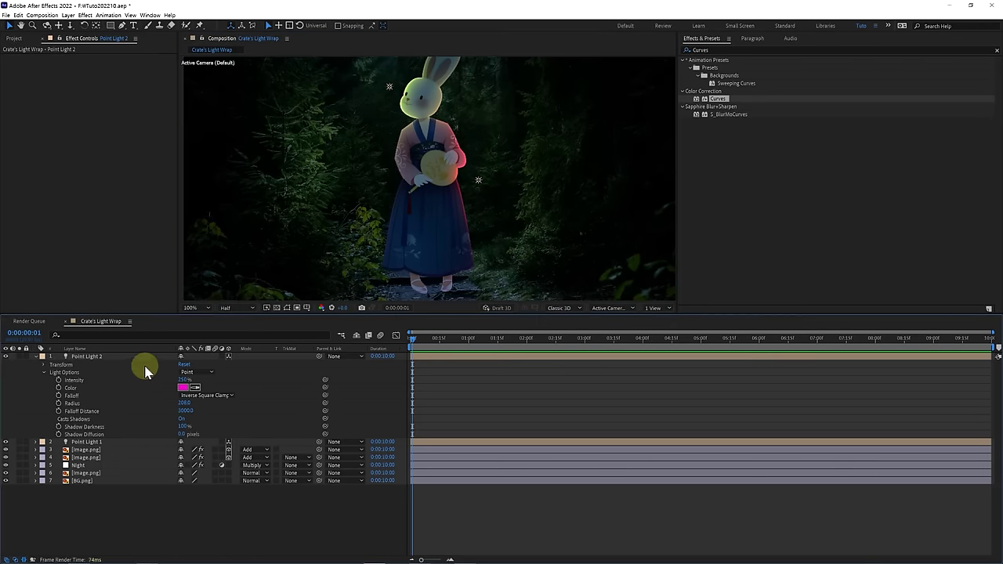
{"action": "left_click", "coordinate": [105, 359]}
{"action": "key", "text": "ctrl+d"}
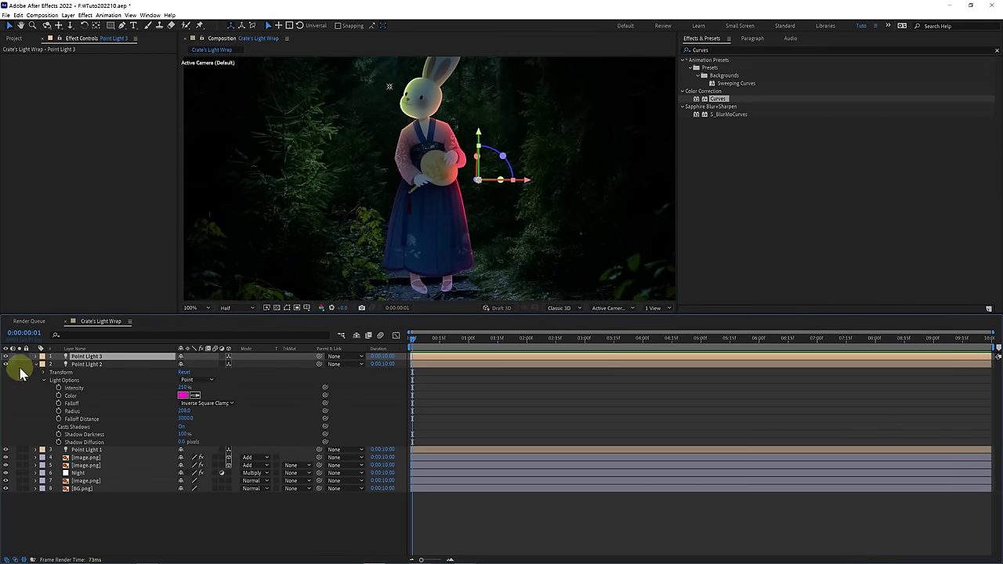
{"action": "left_click", "coordinate": [36, 366]}
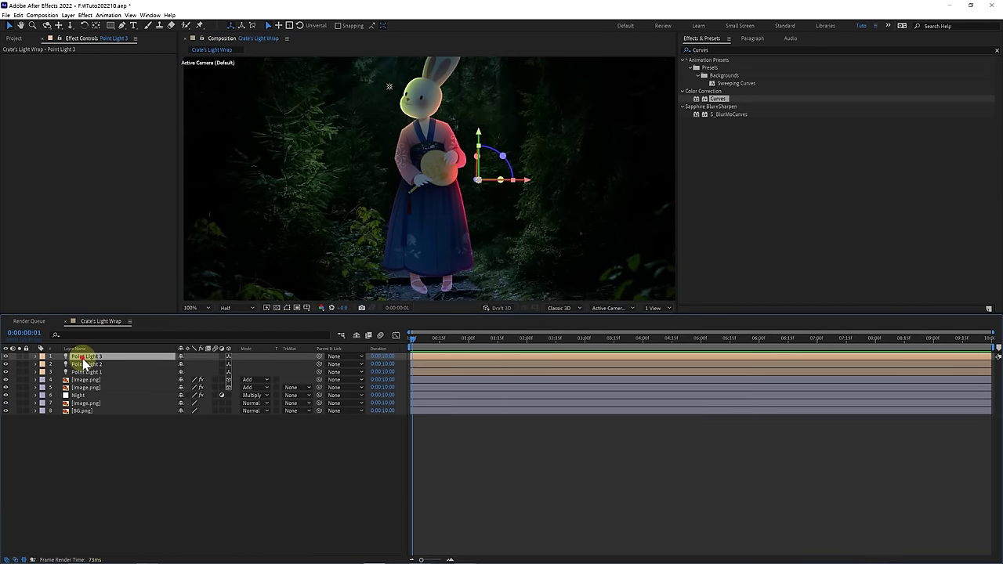
{"action": "left_click", "coordinate": [502, 413]}
{"action": "left_click_drag", "start_coordinate": [479, 183], "coordinate": [373, 220]}
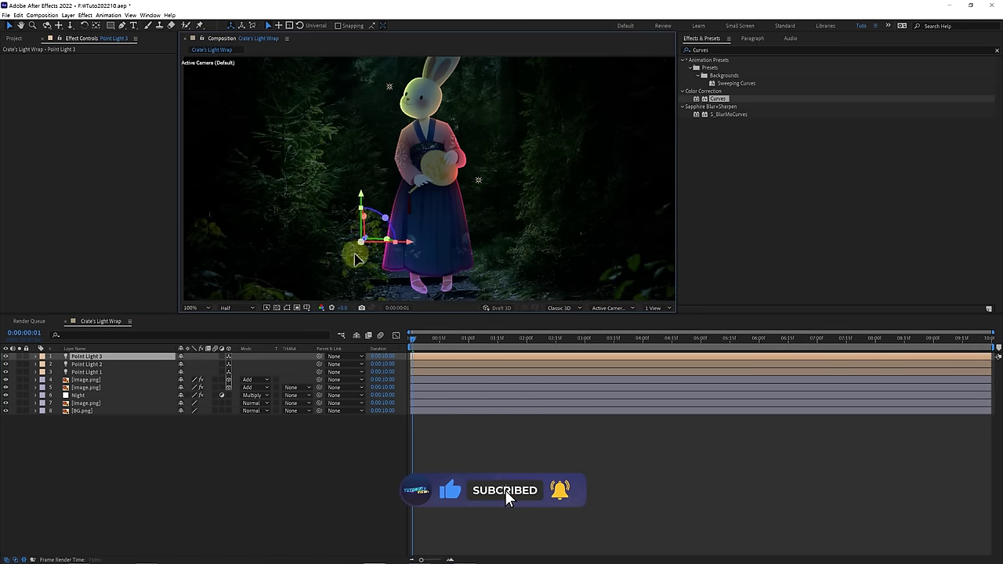
{"action": "left_click_drag", "start_coordinate": [371, 232], "coordinate": [360, 254]}
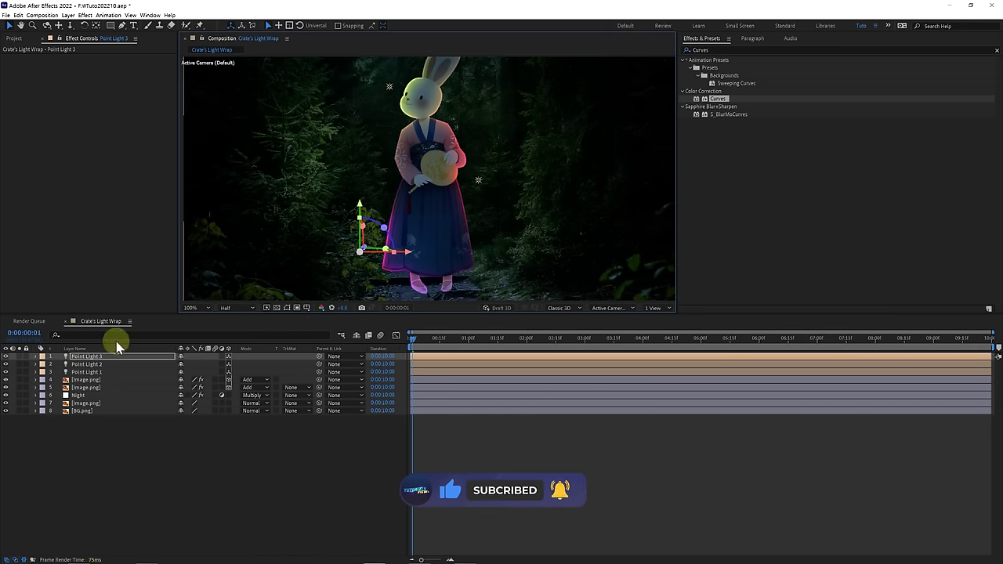
Step: Make Point Light 3 green and refine its position near frame 28
{"action": "left_click", "coordinate": [35, 357]}
{"action": "left_click", "coordinate": [44, 374]}
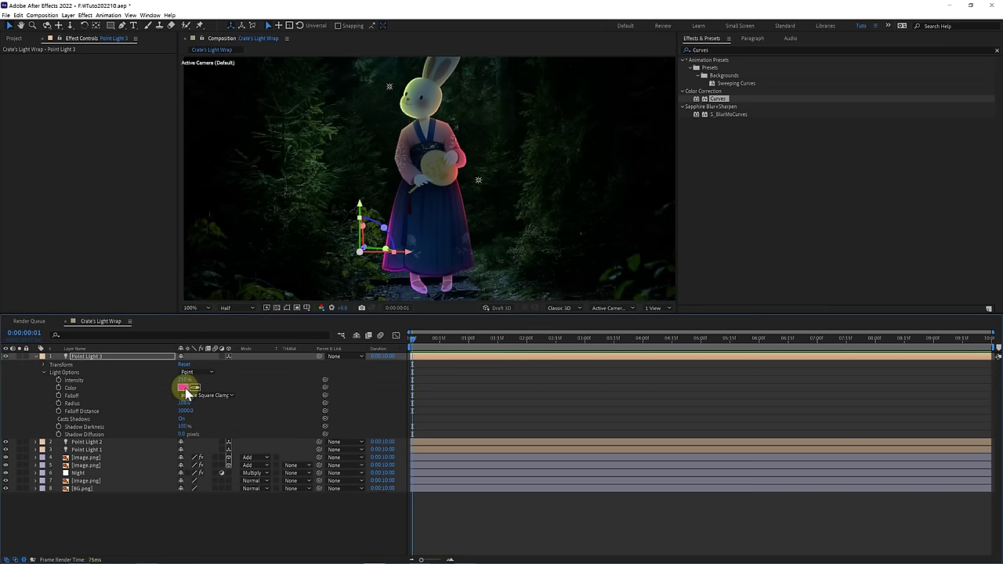
{"action": "left_click", "coordinate": [183, 388]}
{"action": "left_click_drag", "start_coordinate": [659, 258], "coordinate": [661, 245]}
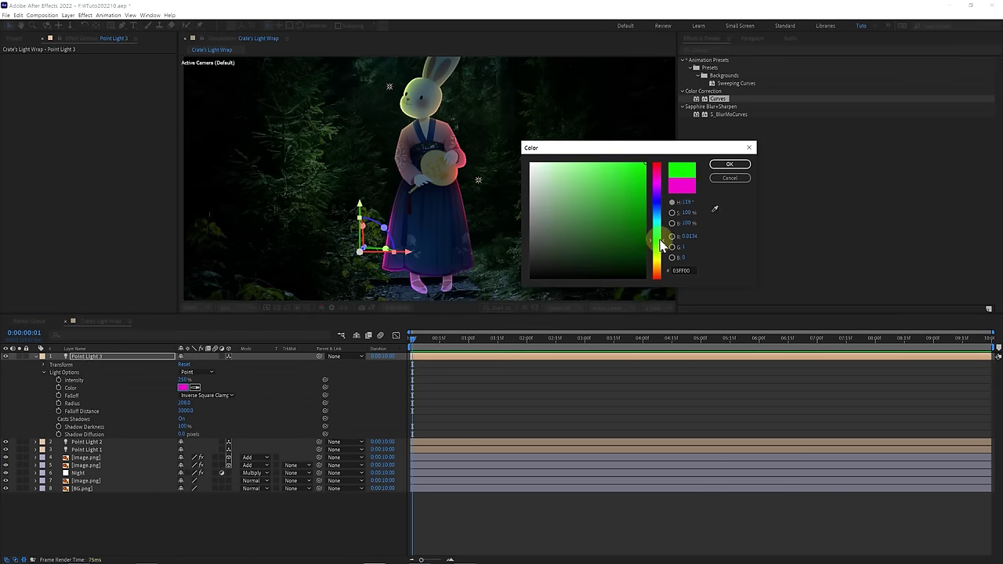
{"action": "left_click", "coordinate": [725, 166]}
{"action": "left_click", "coordinate": [466, 348]}
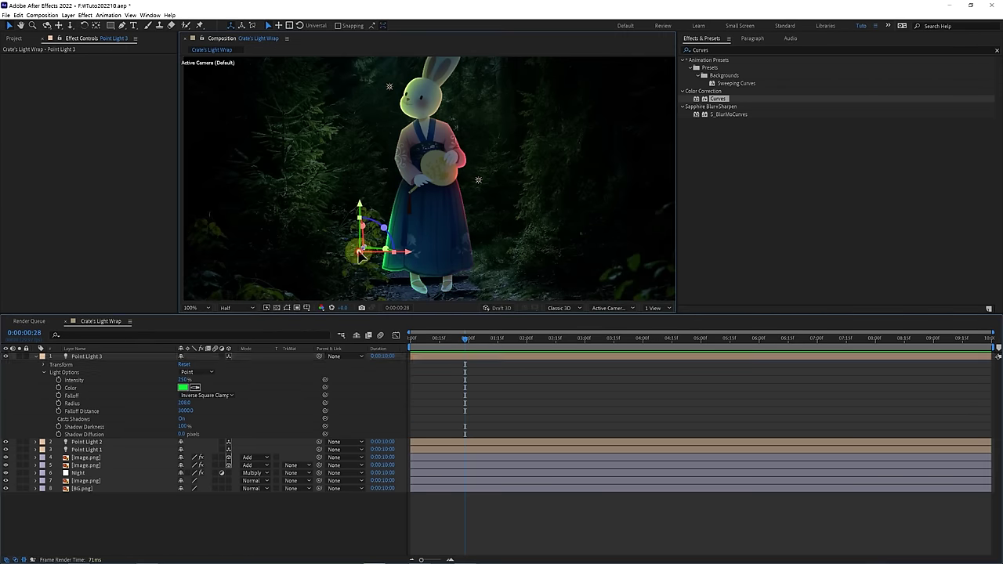
{"action": "mouse_move", "coordinate": [360, 249]}
{"action": "left_mouse_down"}
{"action": "mouse_move", "coordinate": [378, 212]}
{"action": "mouse_move", "coordinate": [363, 260]}
{"action": "left_mouse_up"}
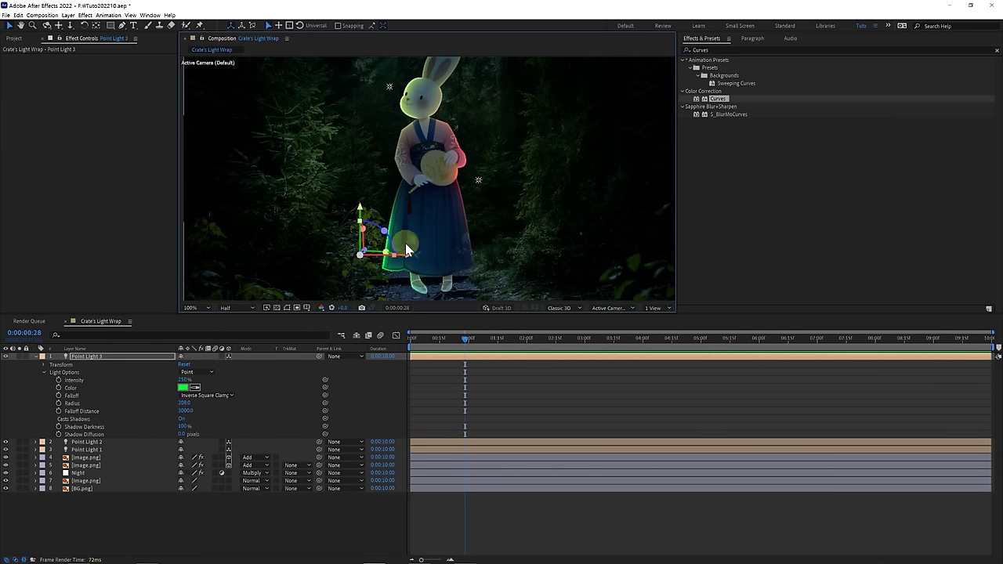
{"action": "left_click", "coordinate": [478, 182]}
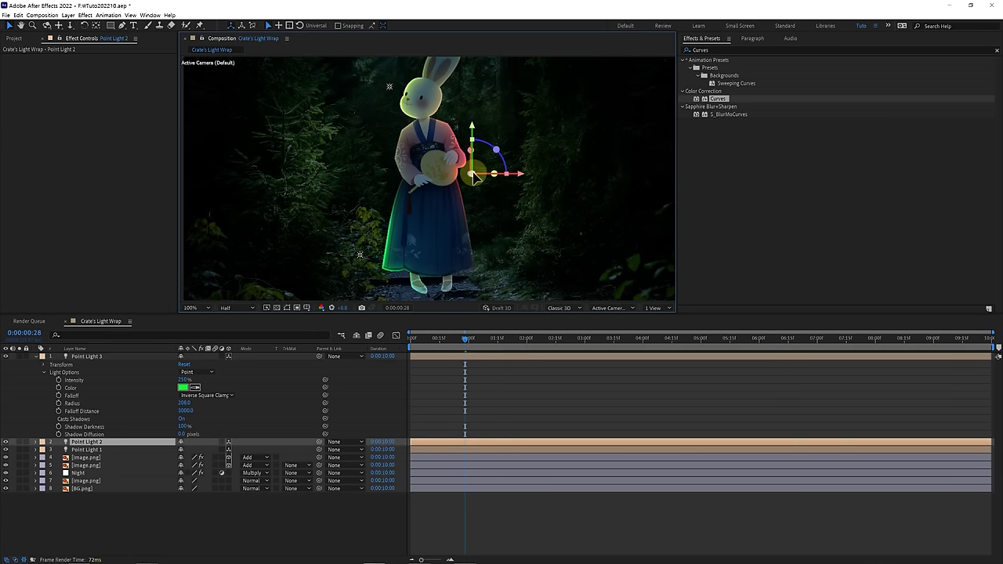
Step: Set the viewer's preview resolution to Full
{"action": "mouse_move", "coordinate": [476, 177]}
{"action": "left_mouse_down"}
{"action": "mouse_move", "coordinate": [412, 110]}
{"action": "mouse_move", "coordinate": [452, 125]}
{"action": "mouse_move", "coordinate": [401, 100]}
{"action": "left_mouse_up"}
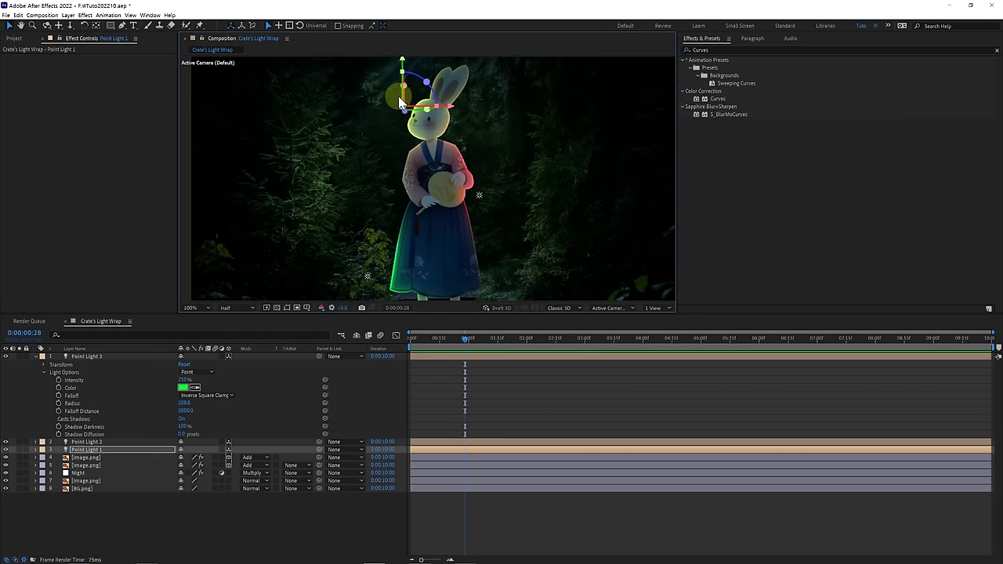
{"action": "left_click", "coordinate": [245, 310]}
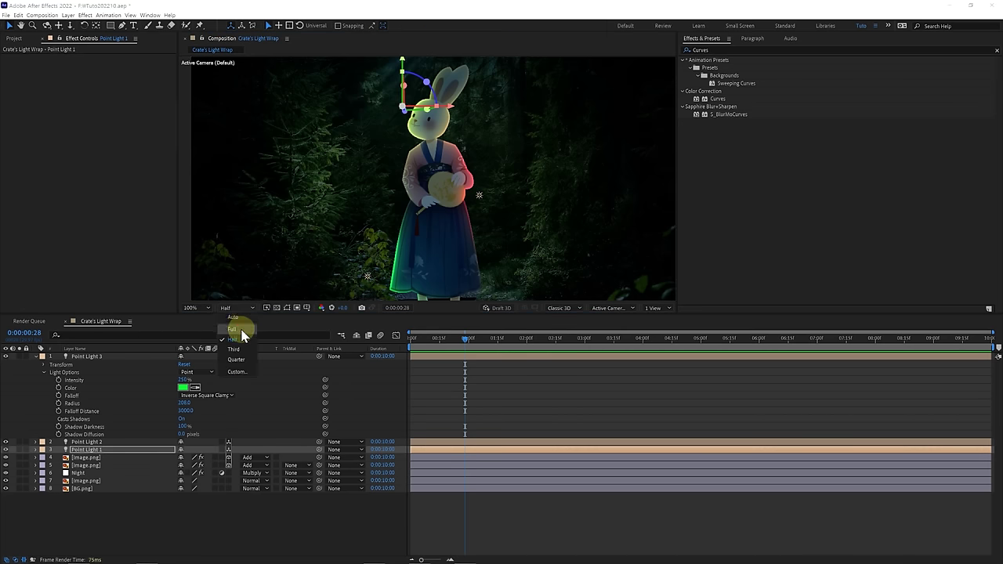
{"action": "left_click", "coordinate": [243, 337]}
Step: Zoom in on the rabbit's face and solo the [image.png] light-wrap layer
{"action": "scroll", "coordinate": [404, 188], "scroll_direction": "up", "scroll_amount": 2}
{"action": "left_click_drag", "start_coordinate": [403, 188], "coordinate": [400, 278]}
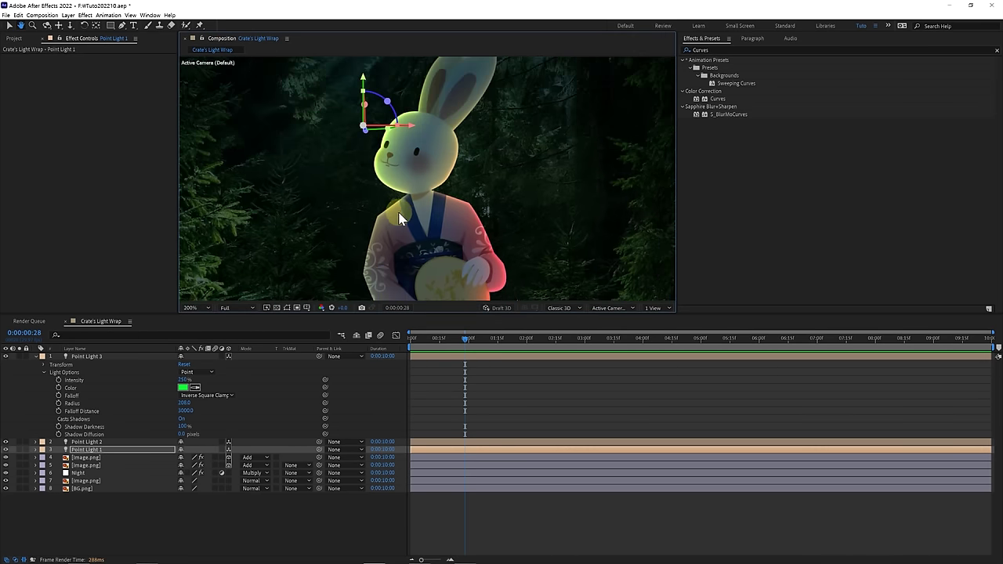
{"action": "scroll", "coordinate": [419, 196], "scroll_direction": "up", "scroll_amount": 2}
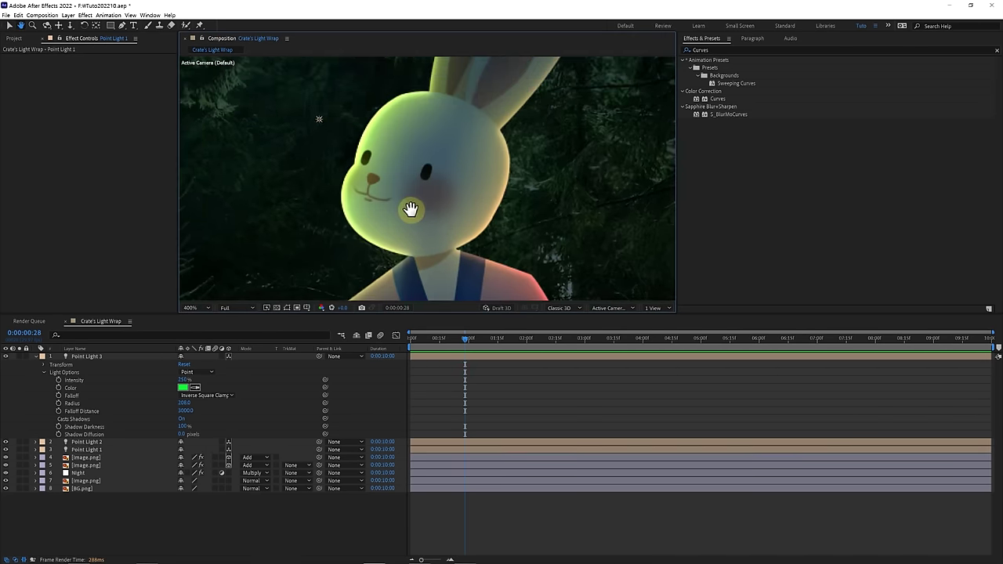
{"action": "left_click_drag", "start_coordinate": [415, 201], "coordinate": [407, 204]}
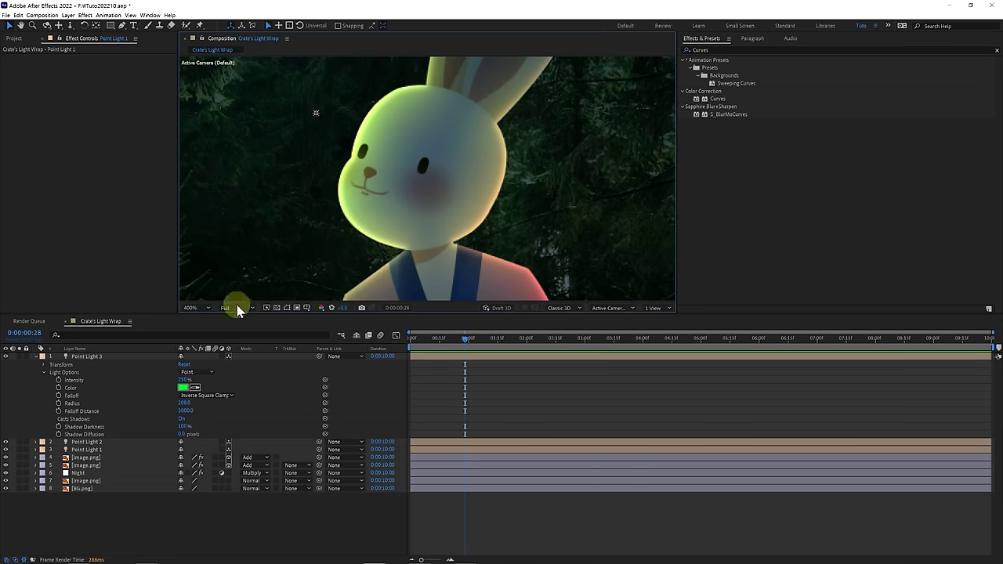
{"action": "left_click", "coordinate": [20, 466]}
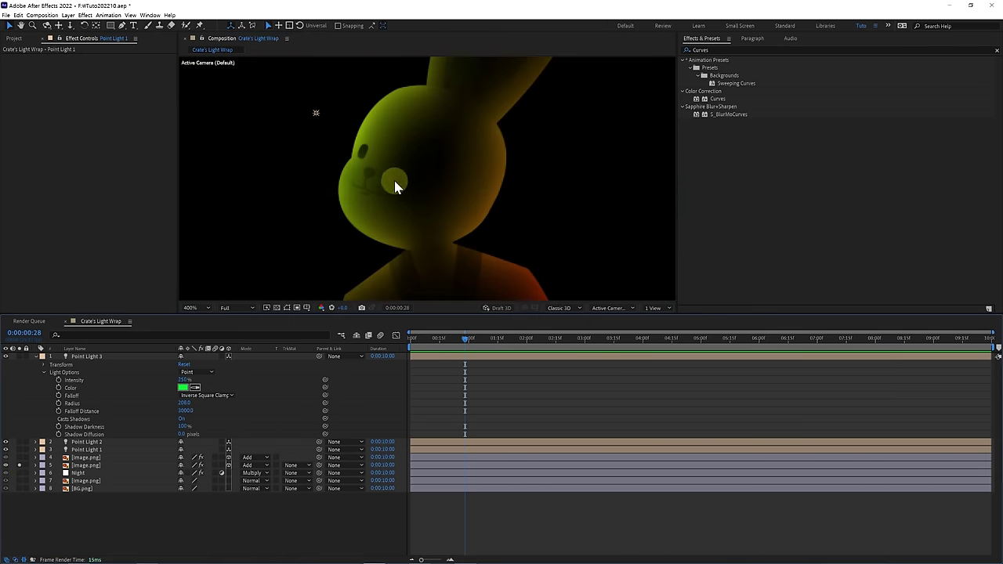
Step: Apply Noise Alpha to the main light-wrap layer with Amount 15%
{"action": "double_click", "coordinate": [697, 49]}
{"action": "type", "text": "Noise Alpha"}
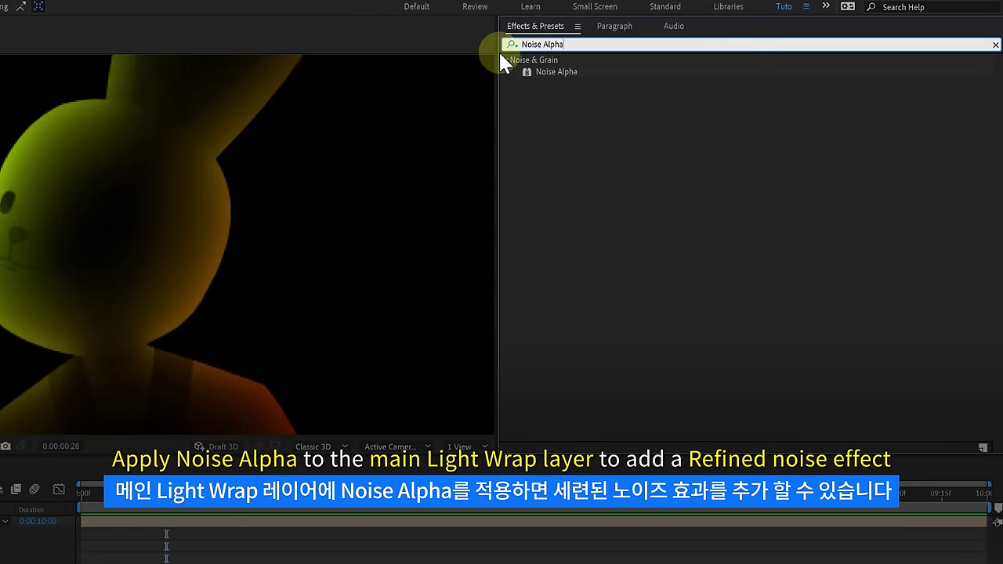
{"action": "left_click_drag", "start_coordinate": [556, 71], "coordinate": [393, 160]}
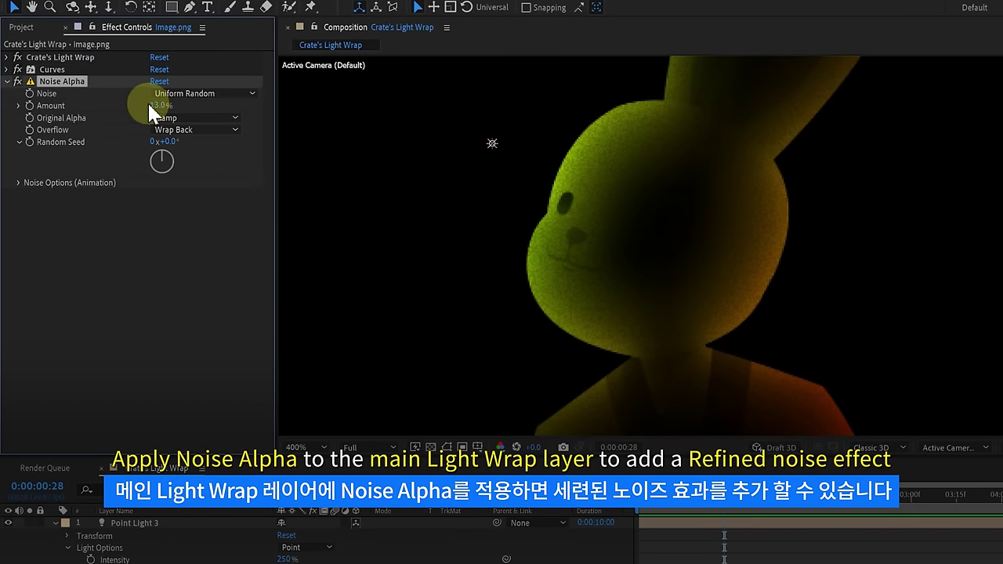
{"action": "type", "text": "15"}
{"action": "key", "text": "Return"}
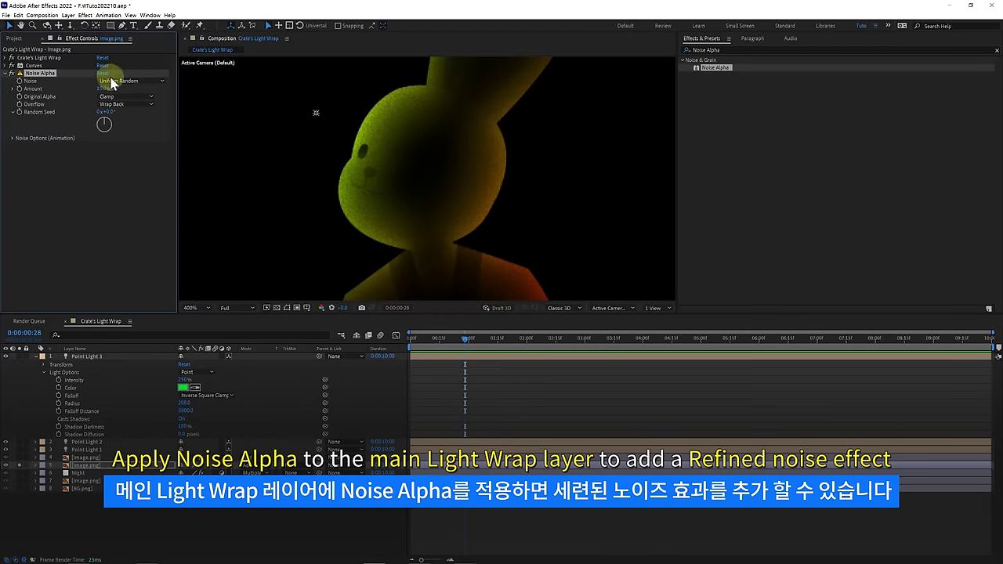
Step: Unsolo the light-wrap layer and fit the whole composition in the viewer
{"action": "left_click", "coordinate": [21, 467]}
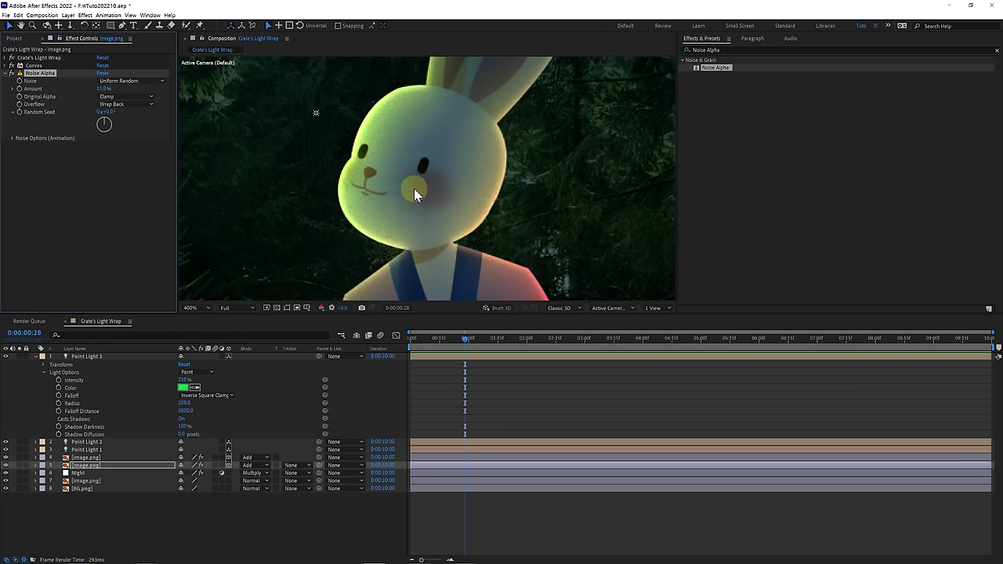
{"action": "key", "text": "shift+slash"}
{"action": "left_click", "coordinate": [467, 184]}
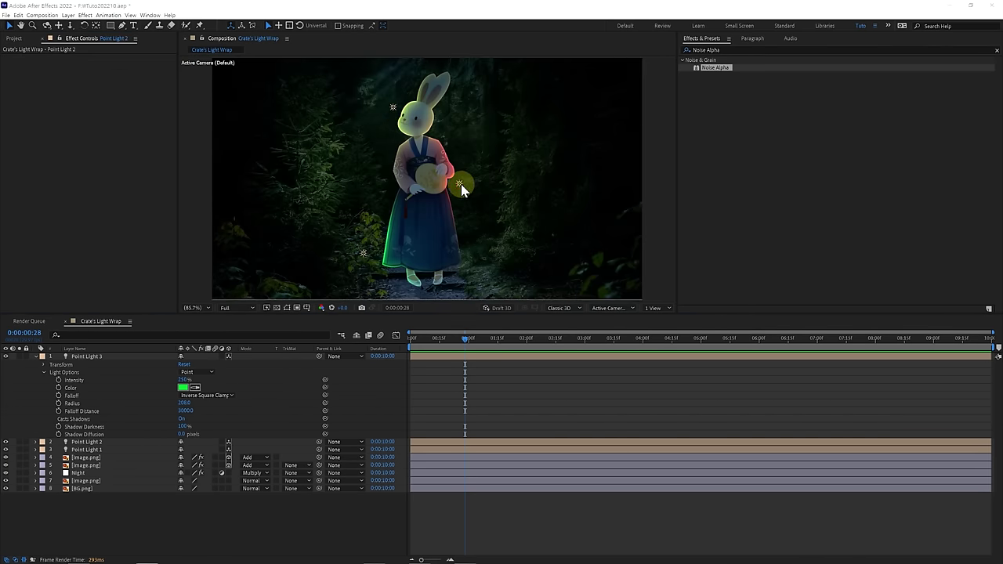
Step: Nudge magenta Point Light 2, green Point Light 3 by the skirt, and Point Light 1 by the head
{"action": "left_click_drag", "start_coordinate": [462, 190], "coordinate": [467, 177]}
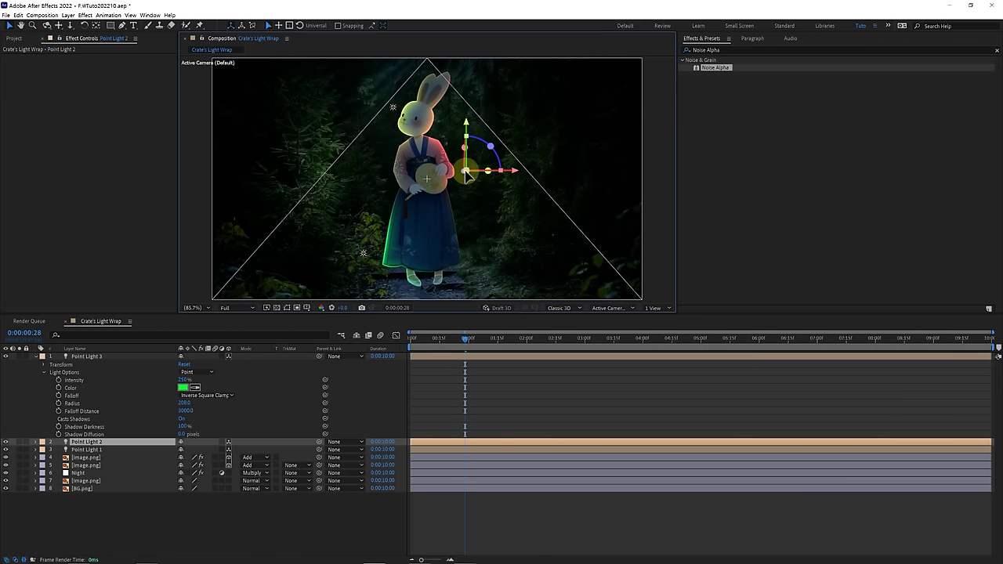
{"action": "left_click_drag", "start_coordinate": [364, 250], "coordinate": [382, 228]}
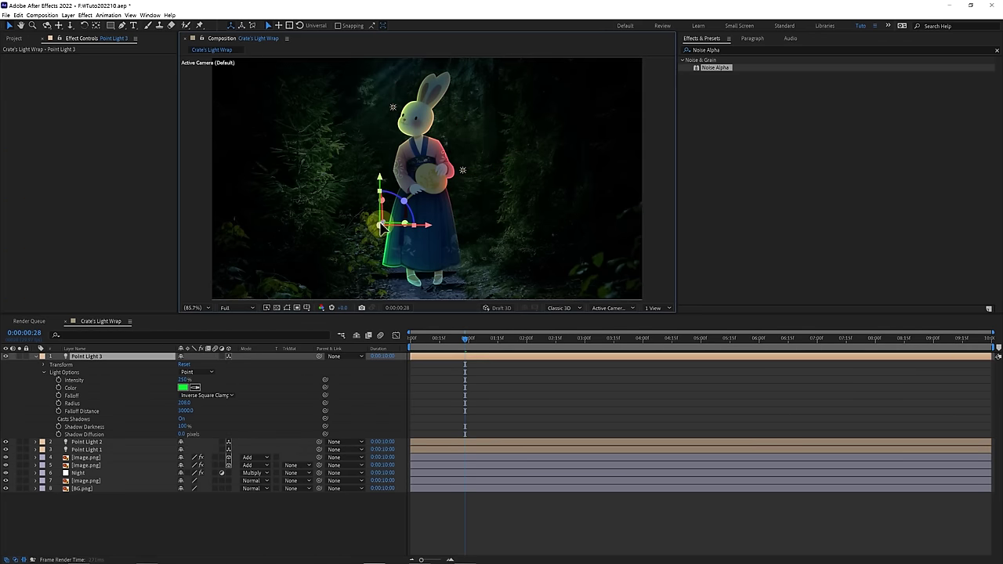
{"action": "mouse_move", "coordinate": [393, 106]}
{"action": "left_mouse_down"}
{"action": "mouse_move", "coordinate": [397, 122]}
{"action": "mouse_move", "coordinate": [389, 116]}
{"action": "left_mouse_up"}
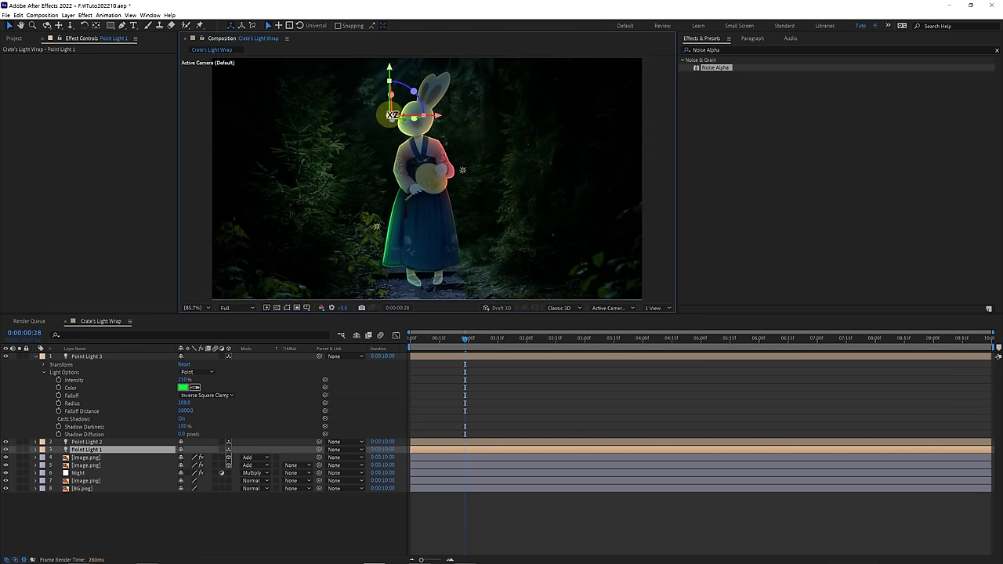
{"action": "left_click", "coordinate": [463, 170]}
{"action": "left_click_drag", "start_coordinate": [462, 184], "coordinate": [463, 186]}
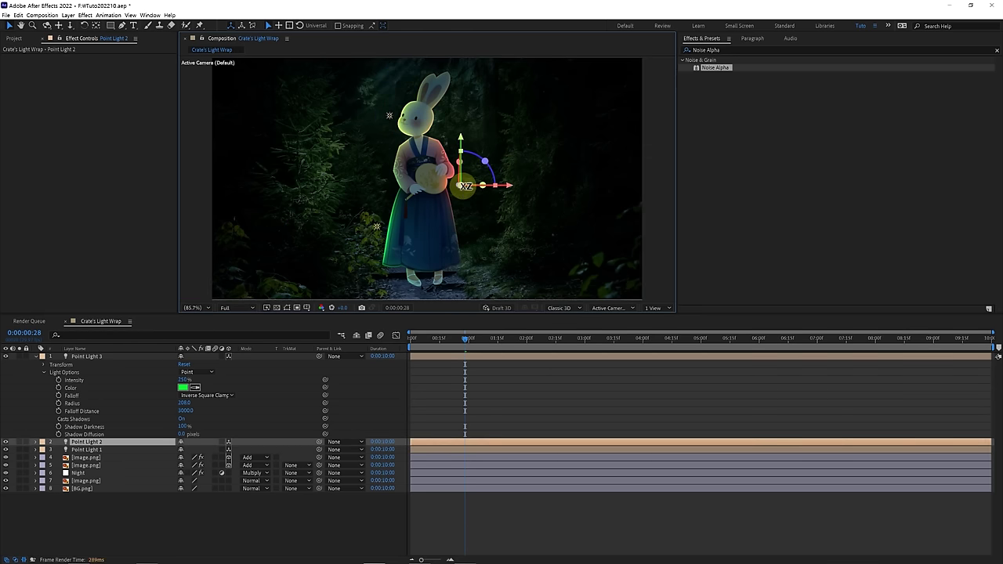
{"action": "left_click", "coordinate": [454, 381]}
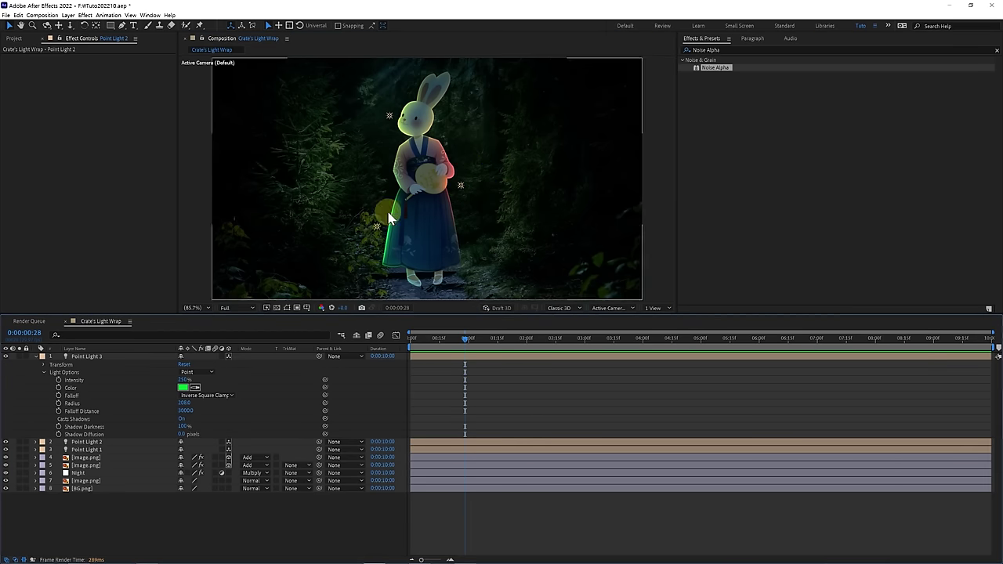
{"action": "left_click", "coordinate": [68, 357]}
{"action": "left_click", "coordinate": [37, 357]}
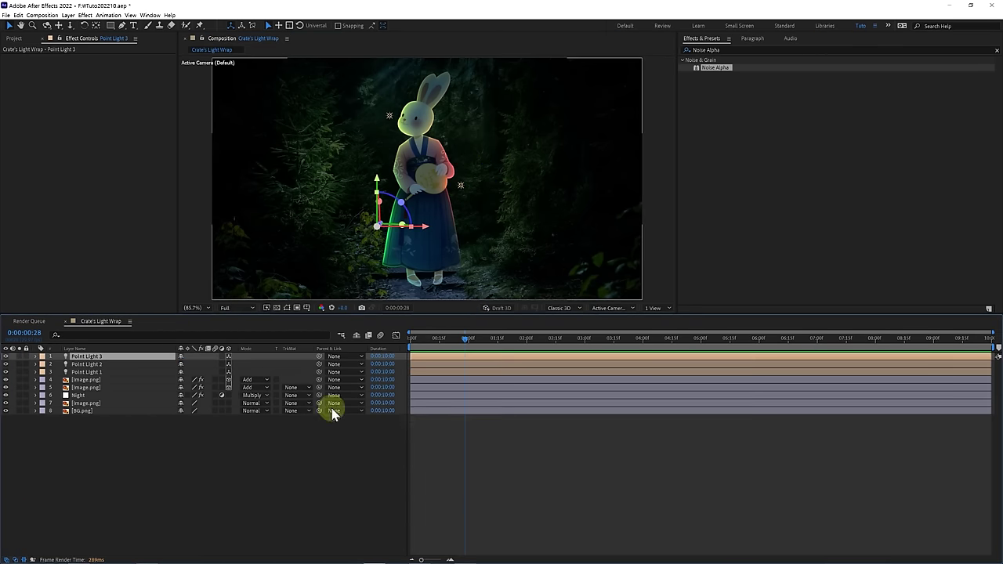
Step: Create a black solid layer named 'op' at the top of the stack
{"action": "right_click", "coordinate": [452, 423]}
{"action": "mouse_move", "coordinate": [462, 424]}
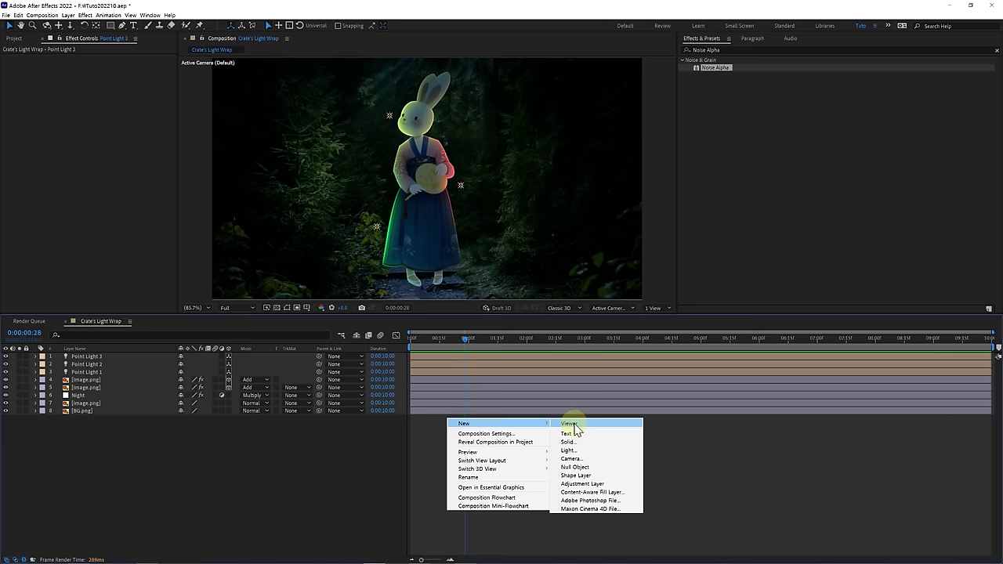
{"action": "left_click", "coordinate": [571, 442]}
{"action": "left_click_drag", "start_coordinate": [638, 127], "coordinate": [602, 122]}
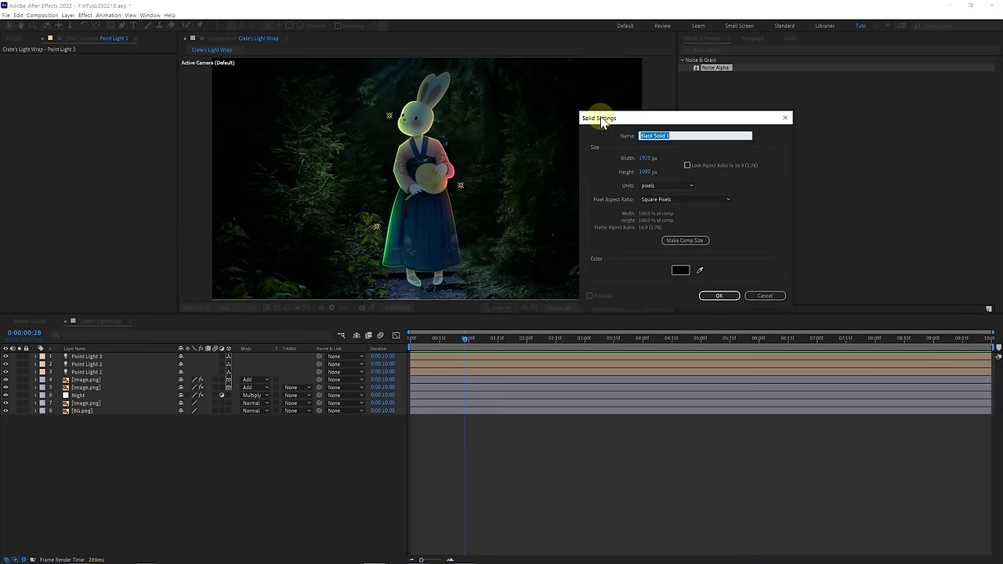
{"action": "type", "text": "op"}
{"action": "key", "text": "Return"}
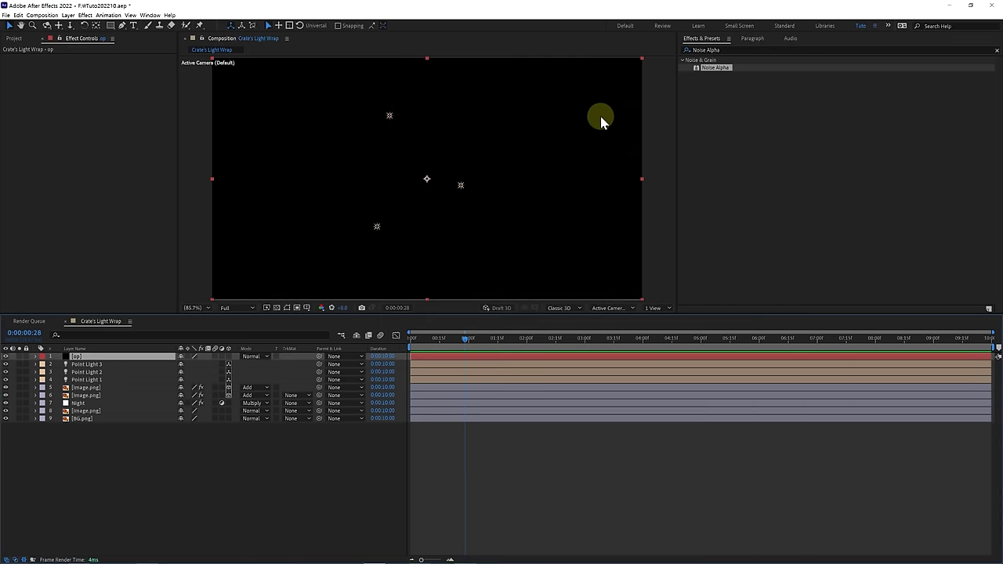
{"action": "left_click", "coordinate": [710, 49]}
Step: Apply Optical Flares to the op solid using a Light preset with its two Glow elements soloed
{"action": "type", "text": "flares"}
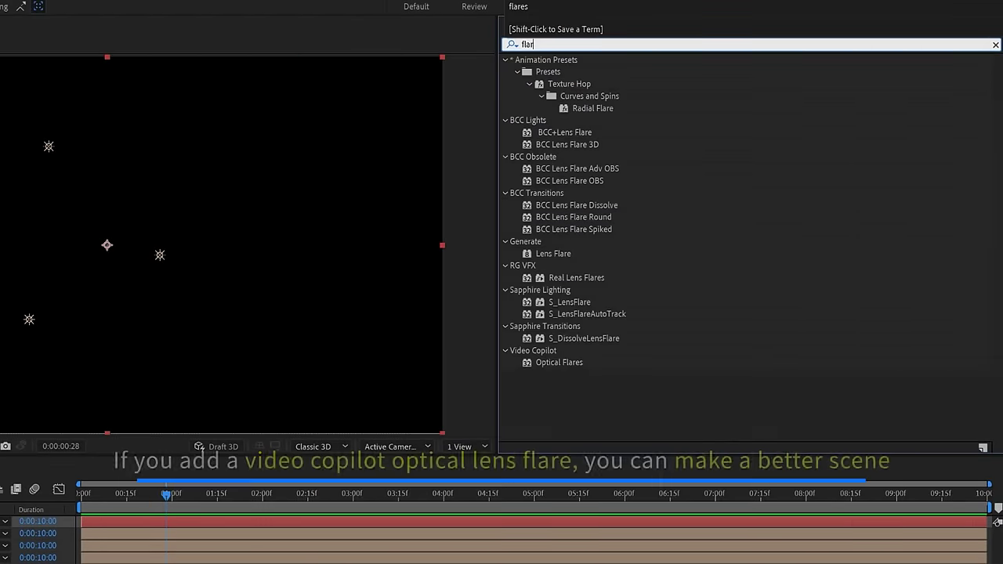
{"action": "left_click_drag", "start_coordinate": [553, 97], "coordinate": [402, 171]}
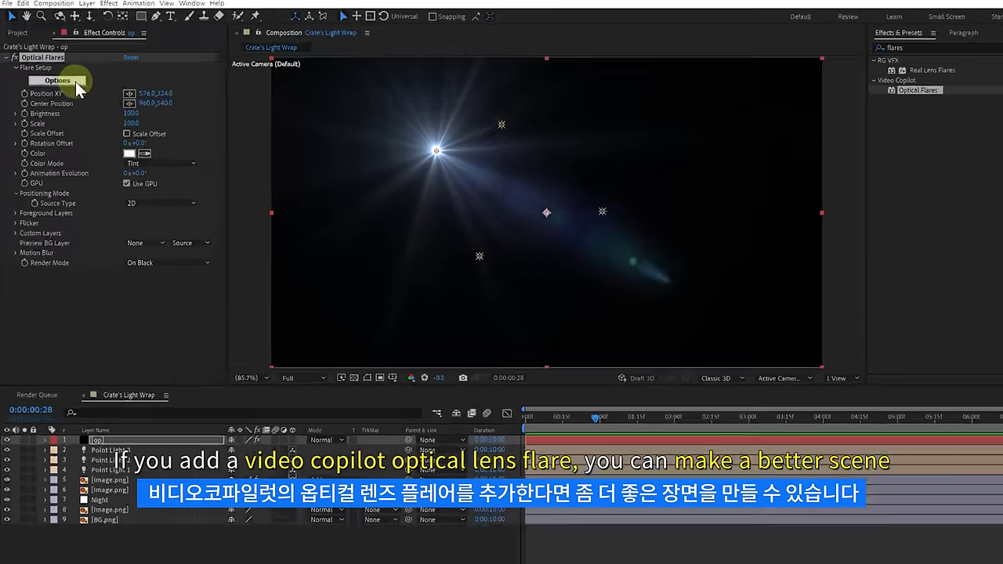
{"action": "left_click", "coordinate": [49, 75]}
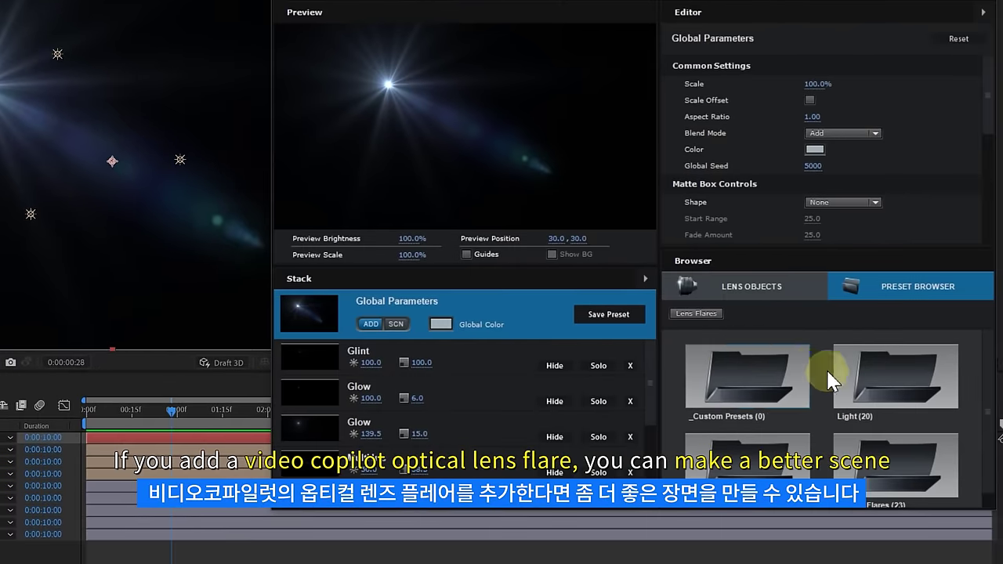
{"action": "double_click", "coordinate": [847, 375]}
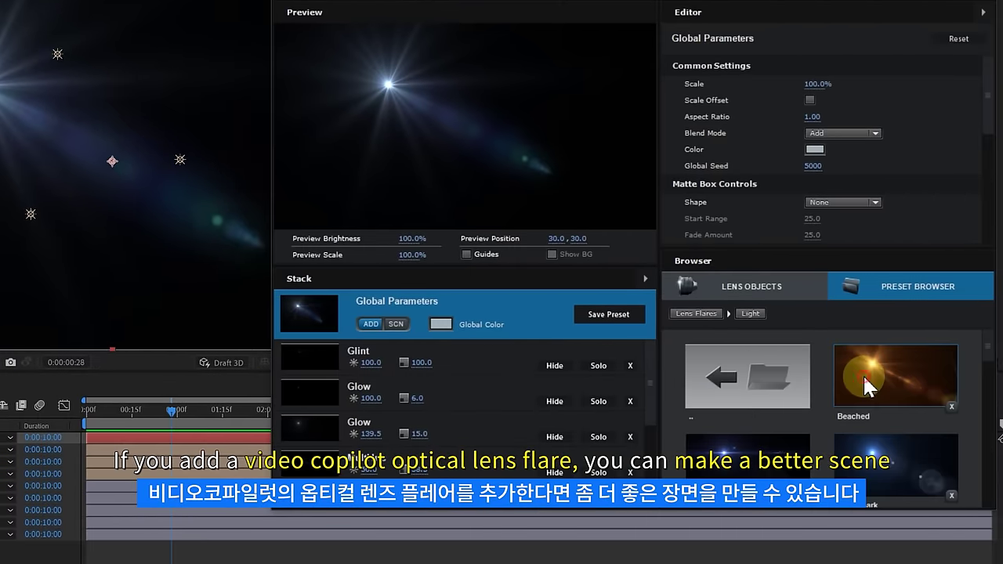
{"action": "left_click", "coordinate": [876, 476]}
{"action": "left_click", "coordinate": [599, 401]}
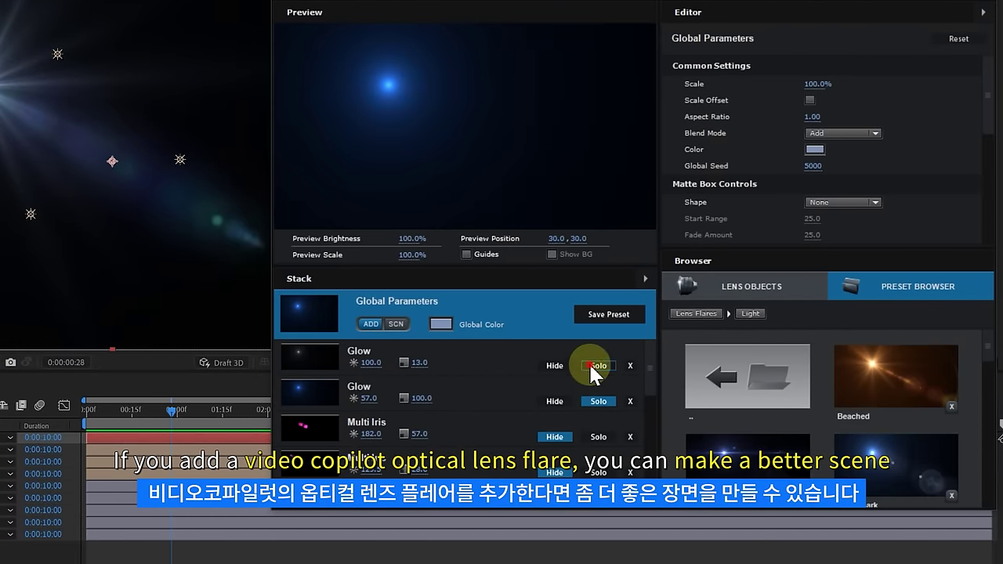
{"action": "left_click", "coordinate": [590, 365]}
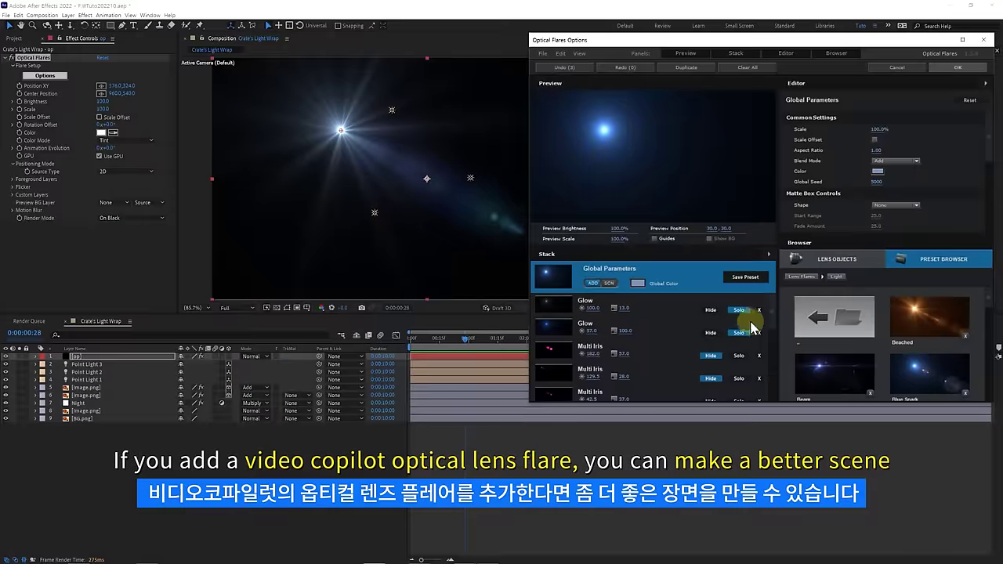
{"action": "left_click", "coordinate": [941, 69]}
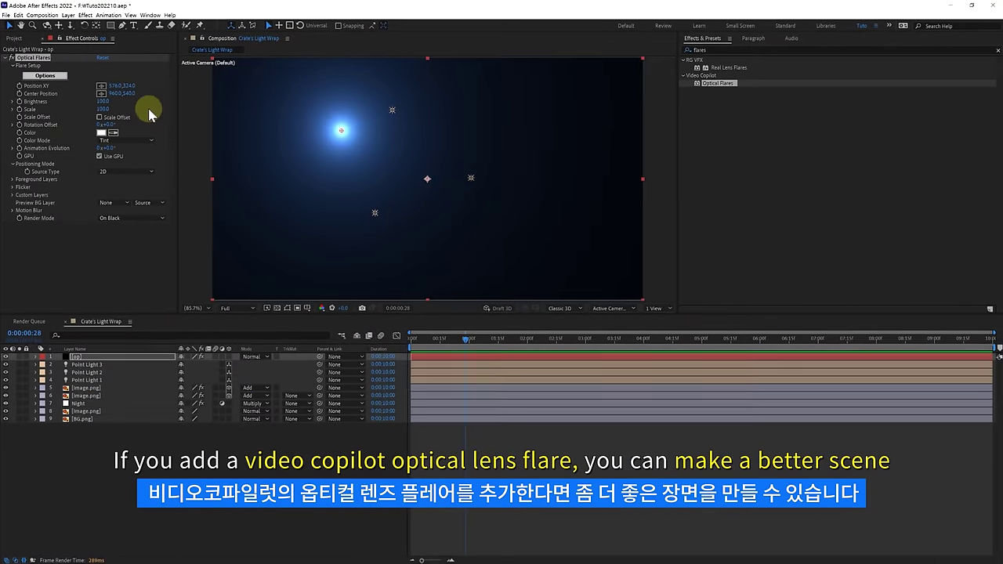
Step: Set flare Brightness and Scale to 20, Source Type to Track Lights, and op's mode to Screen
{"action": "left_click", "coordinate": [102, 101]}
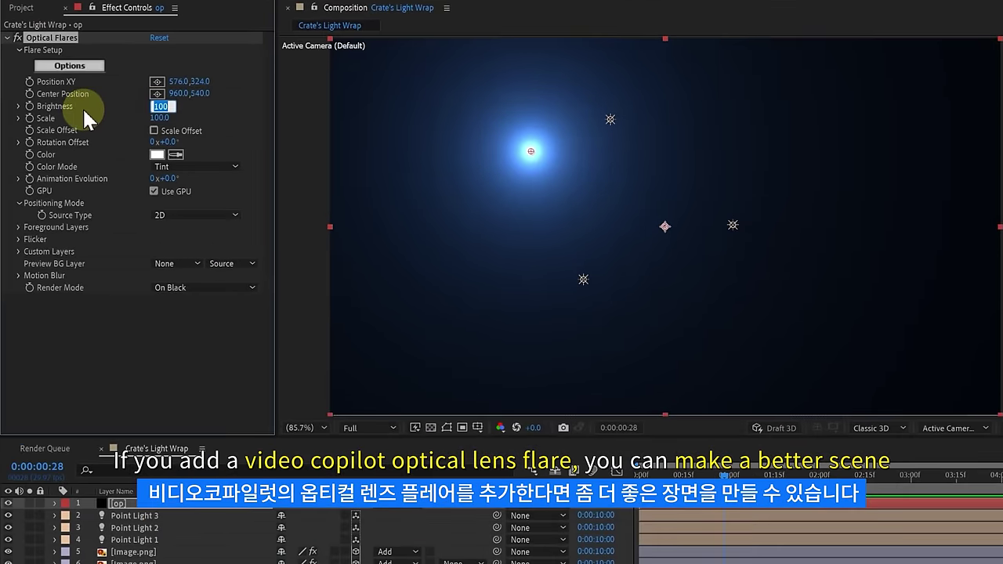
{"action": "type", "text": "20"}
{"action": "key", "text": "Tab"}
{"action": "type", "text": "2"}
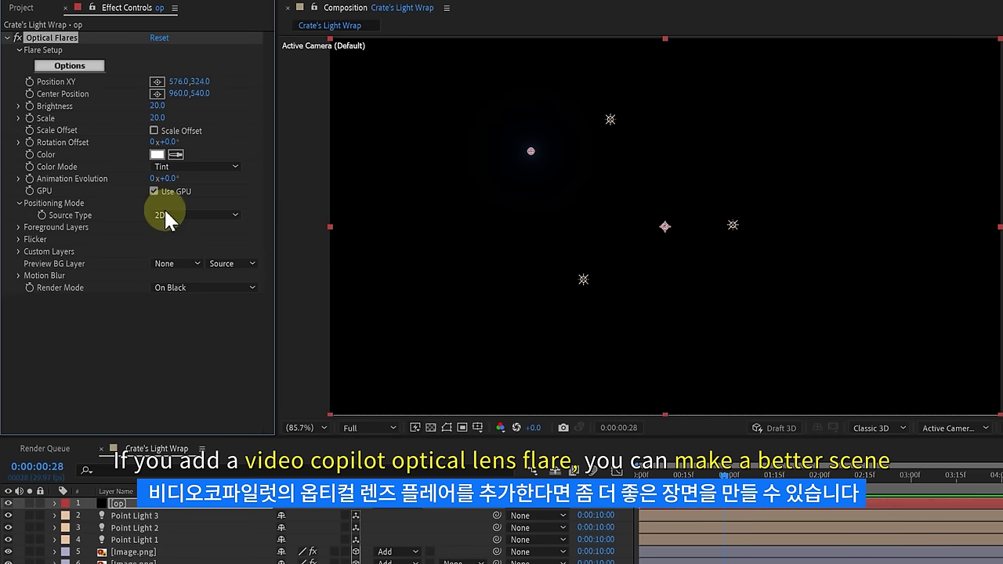
{"action": "left_click", "coordinate": [166, 215]}
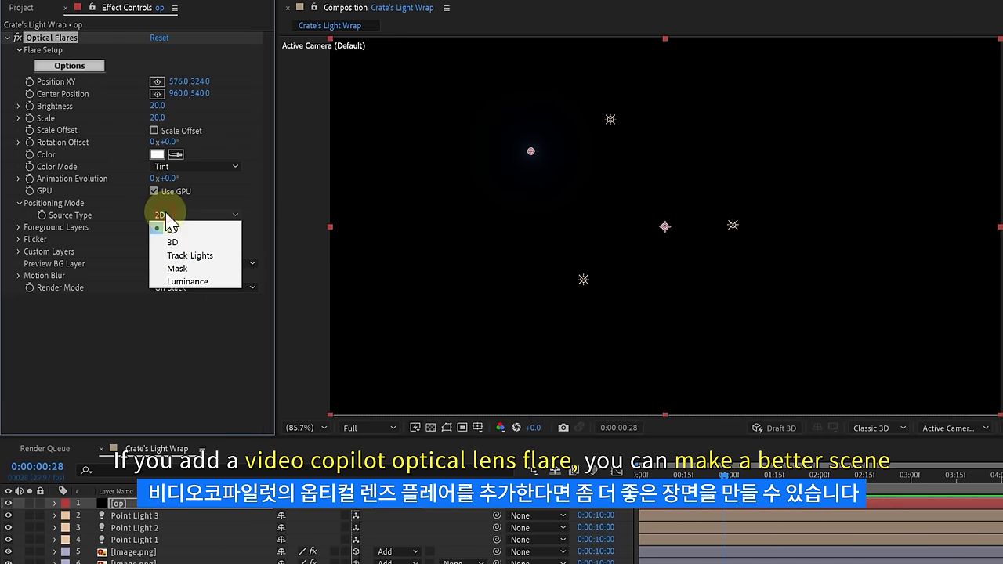
{"action": "left_click", "coordinate": [182, 258]}
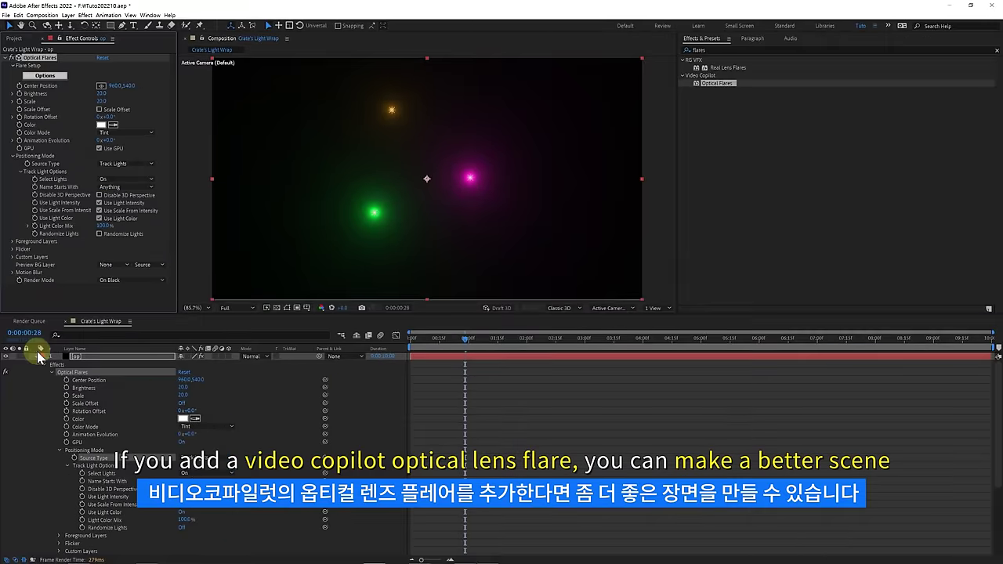
{"action": "left_click", "coordinate": [36, 356]}
{"action": "left_click", "coordinate": [247, 357]}
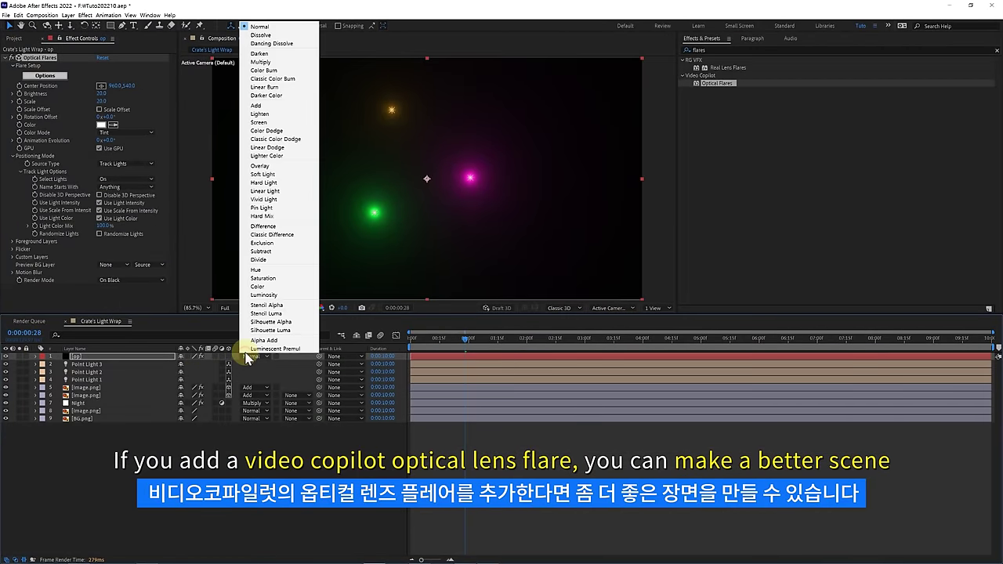
{"action": "left_click", "coordinate": [258, 122]}
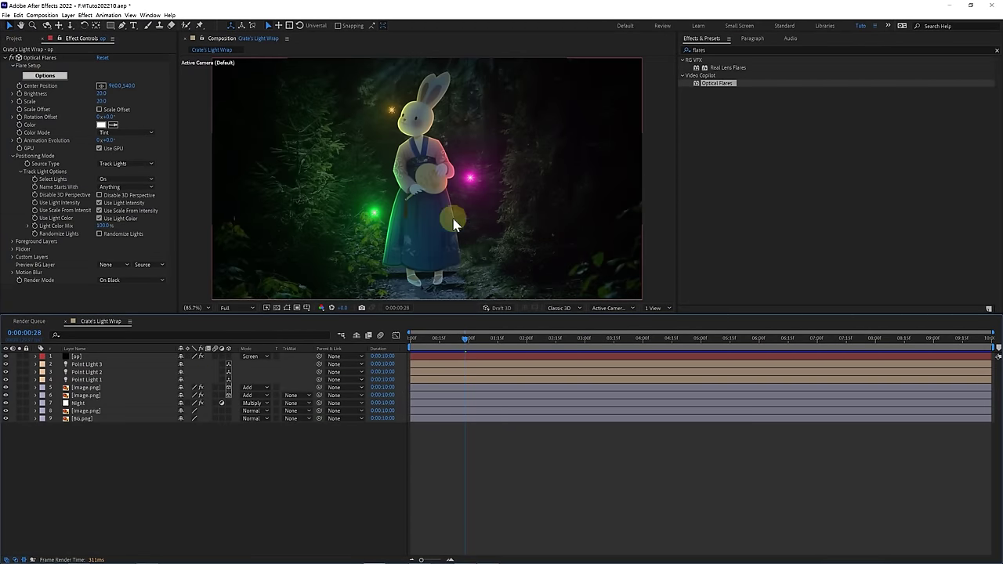
Step: Create a new black solid layer
{"action": "right_click", "coordinate": [436, 427]}
{"action": "mouse_move", "coordinate": [439, 432]}
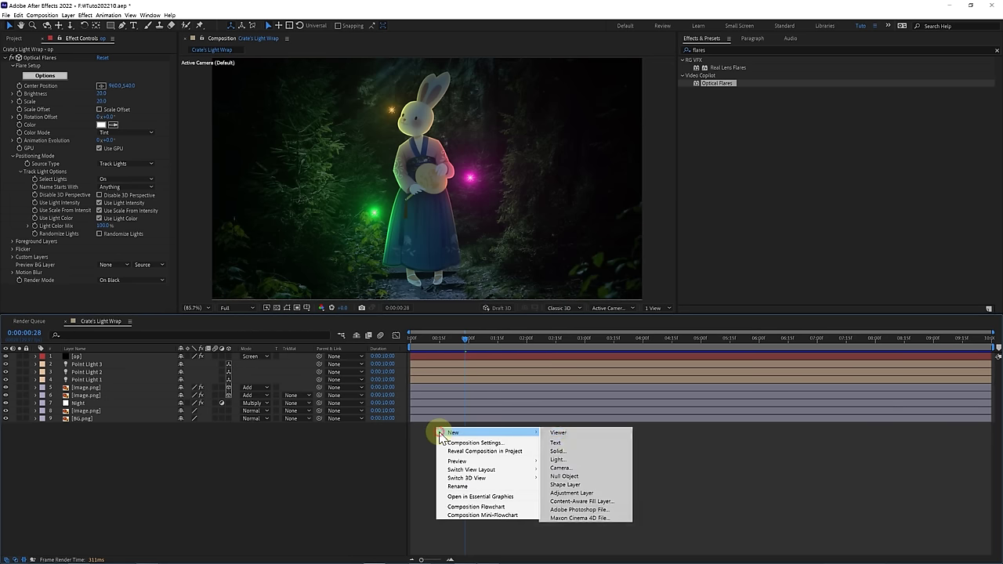
{"action": "left_click", "coordinate": [558, 451]}
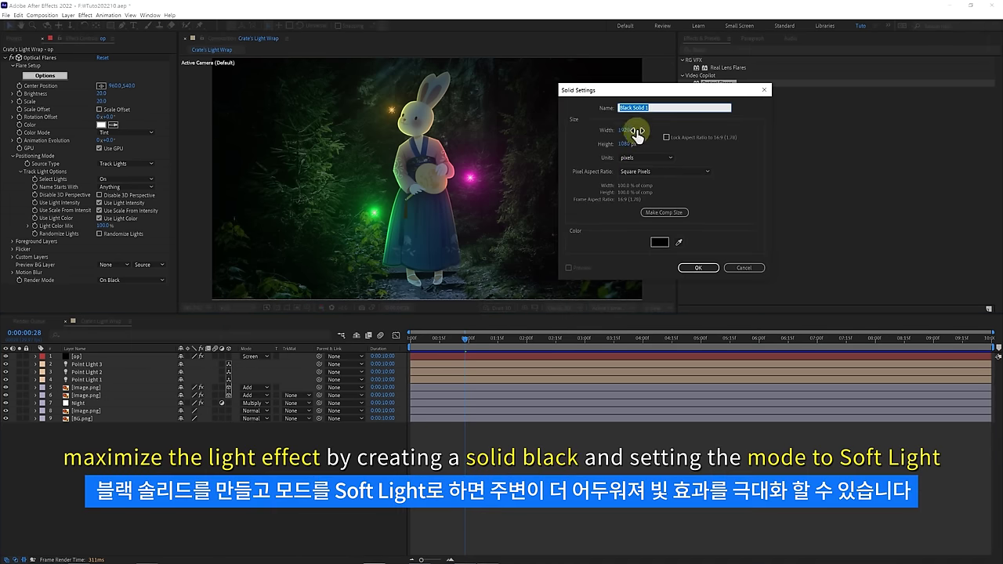
{"action": "left_click", "coordinate": [657, 246]}
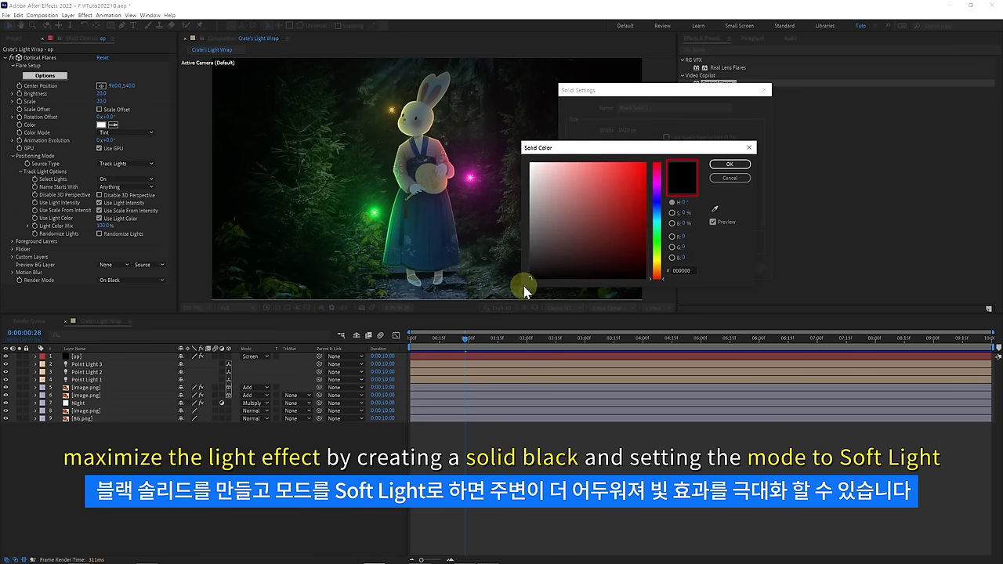
{"action": "left_click", "coordinate": [729, 164]}
{"action": "left_click", "coordinate": [698, 266]}
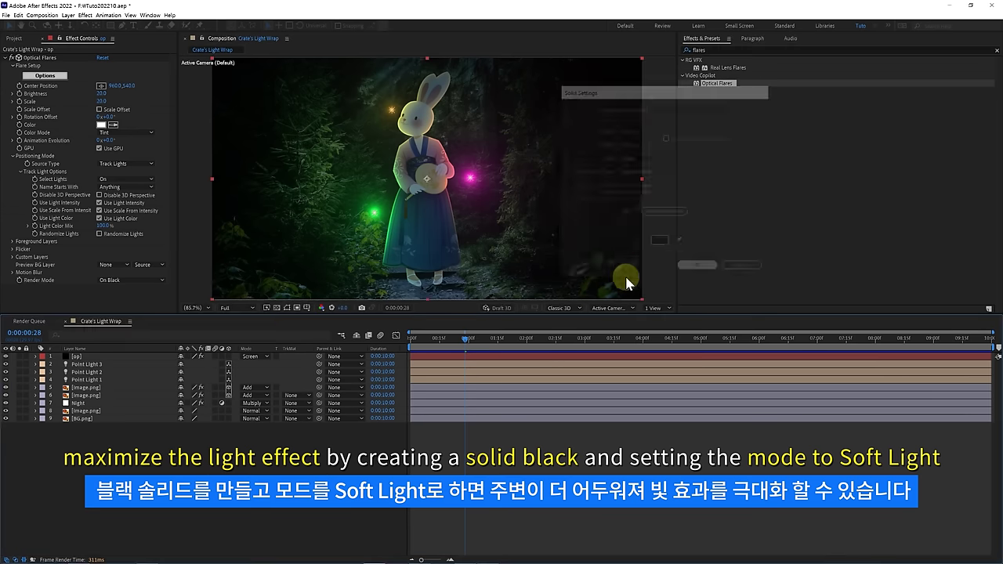
Step: Blend the black solid in Soft Light at 40% opacity and set preview resolution to Half
{"action": "left_click", "coordinate": [264, 357]}
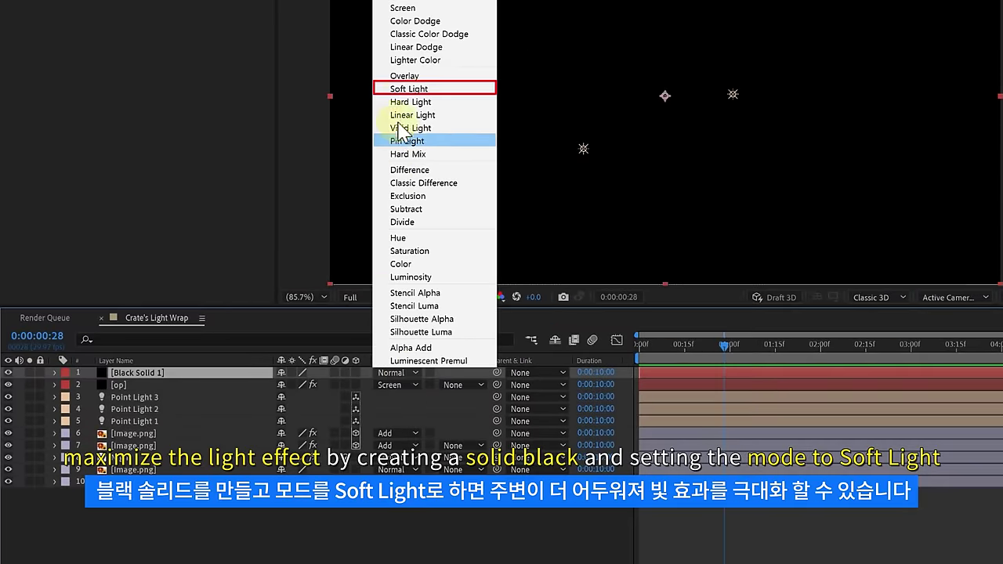
{"action": "left_click", "coordinate": [279, 176]}
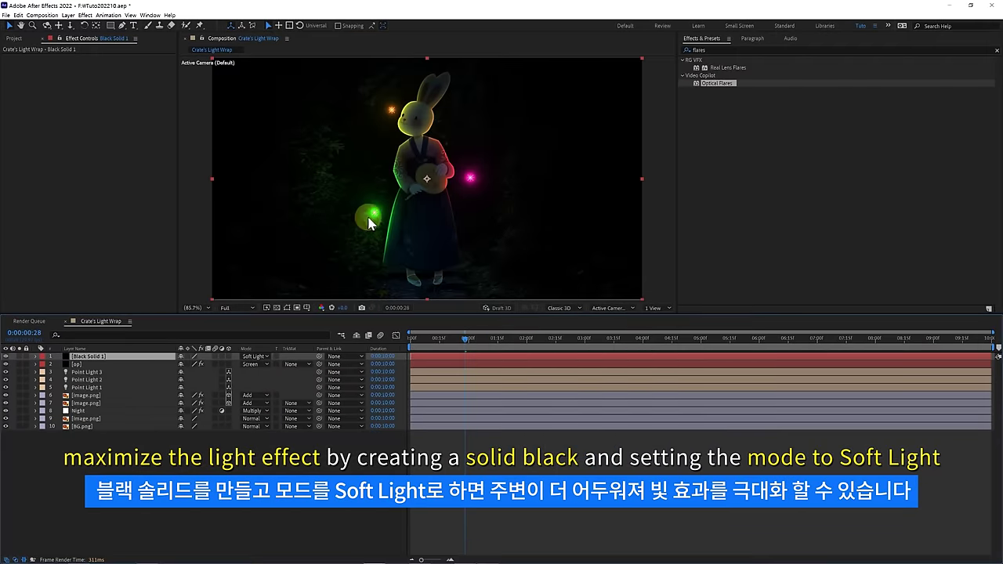
{"action": "key", "text": "t"}
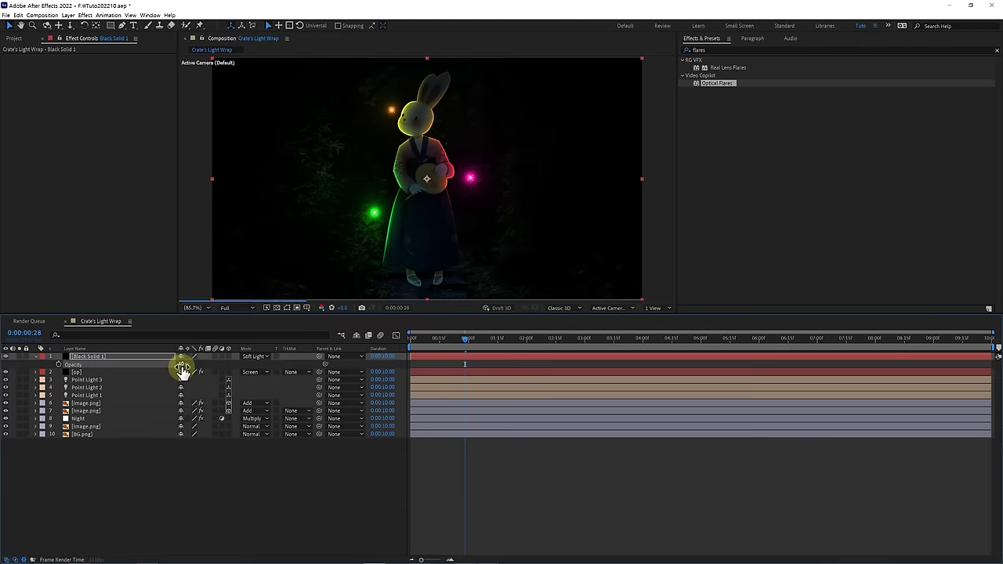
{"action": "left_click", "coordinate": [435, 474]}
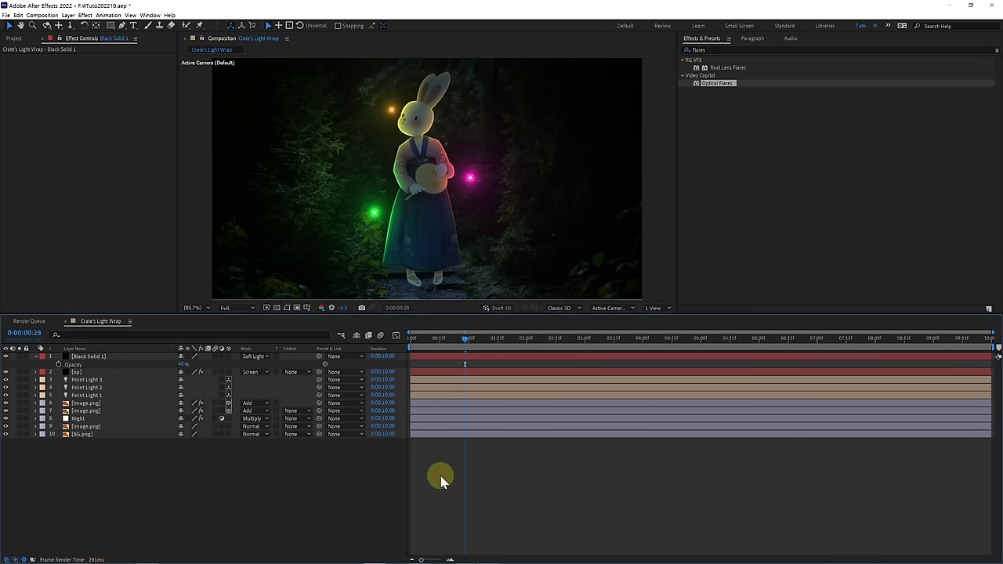
{"action": "left_click", "coordinate": [35, 356]}
{"action": "left_click", "coordinate": [228, 310]}
{"action": "left_click", "coordinate": [233, 339]}
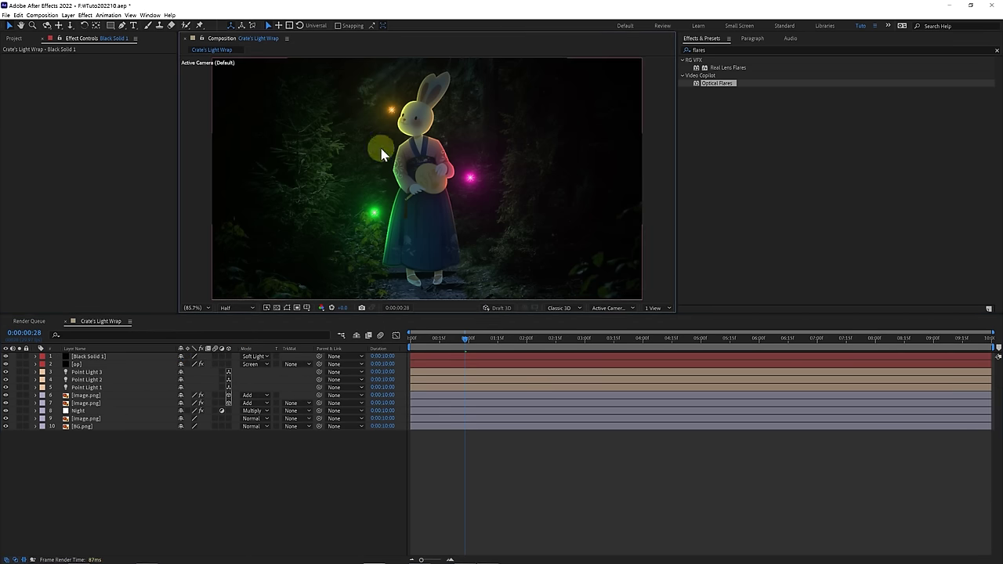
Step: Reposition Point Light 1, green Point Light 3 and the magenta light around the bunny
{"action": "left_click_drag", "start_coordinate": [392, 118], "coordinate": [377, 123]}
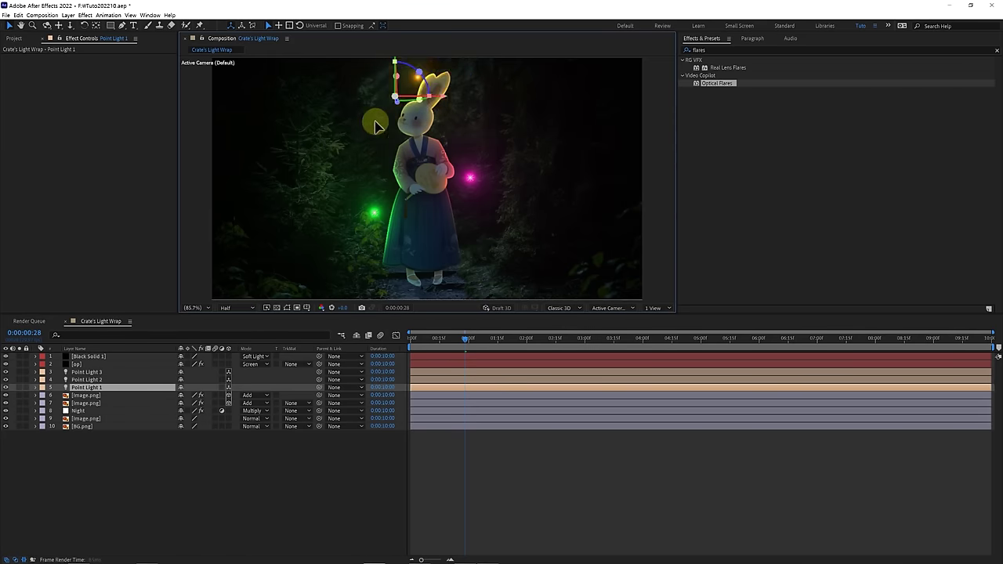
{"action": "left_click_drag", "start_coordinate": [374, 212], "coordinate": [367, 219]}
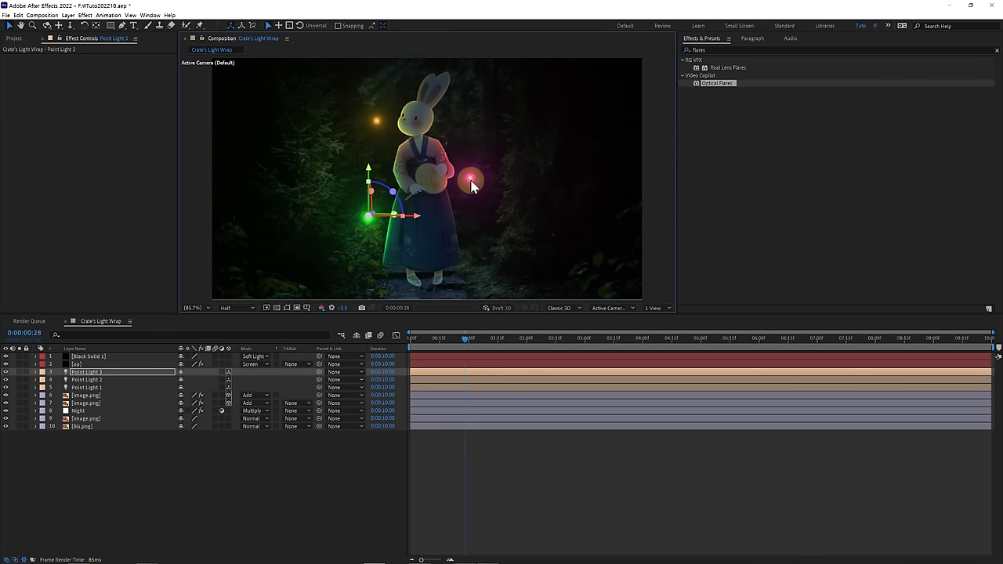
{"action": "mouse_move", "coordinate": [470, 178]}
{"action": "left_mouse_down"}
{"action": "mouse_move", "coordinate": [474, 110]}
{"action": "mouse_move", "coordinate": [475, 227]}
{"action": "left_mouse_up"}
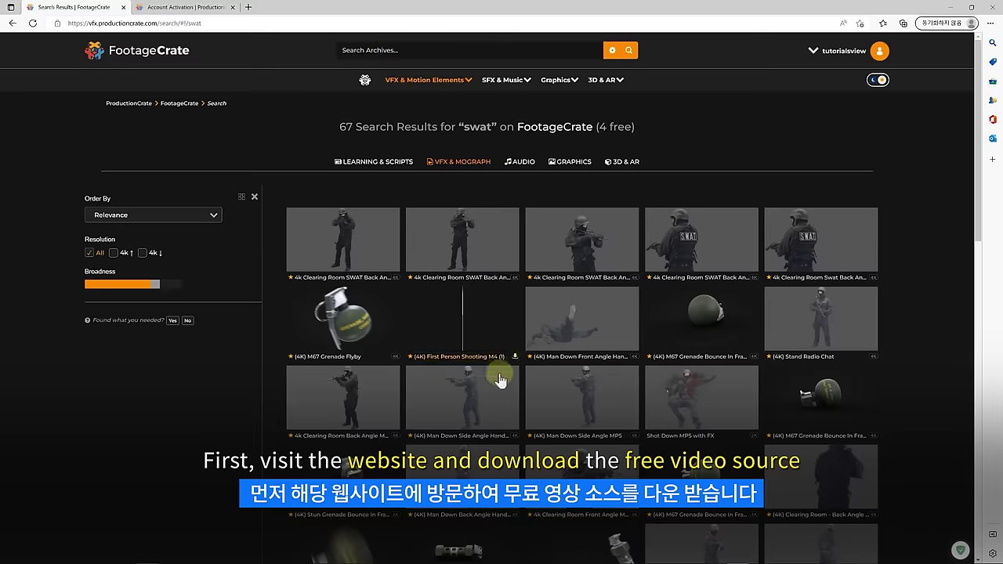
Step: Open the Walking Side Angle MP5 clip from the swat results and show its download formats
{"action": "scroll", "coordinate": [500, 381], "scroll_direction": "down", "scroll_amount": 1}
{"action": "scroll", "coordinate": [549, 340], "scroll_direction": "down", "scroll_amount": 1}
{"action": "scroll", "coordinate": [582, 333], "scroll_direction": "down", "scroll_amount": 1}
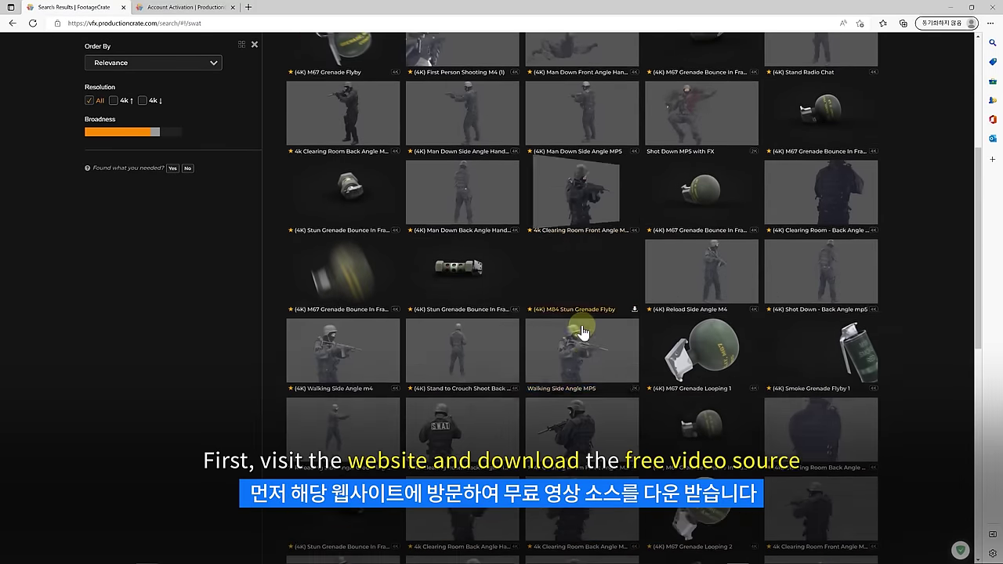
{"action": "left_click", "coordinate": [566, 328]}
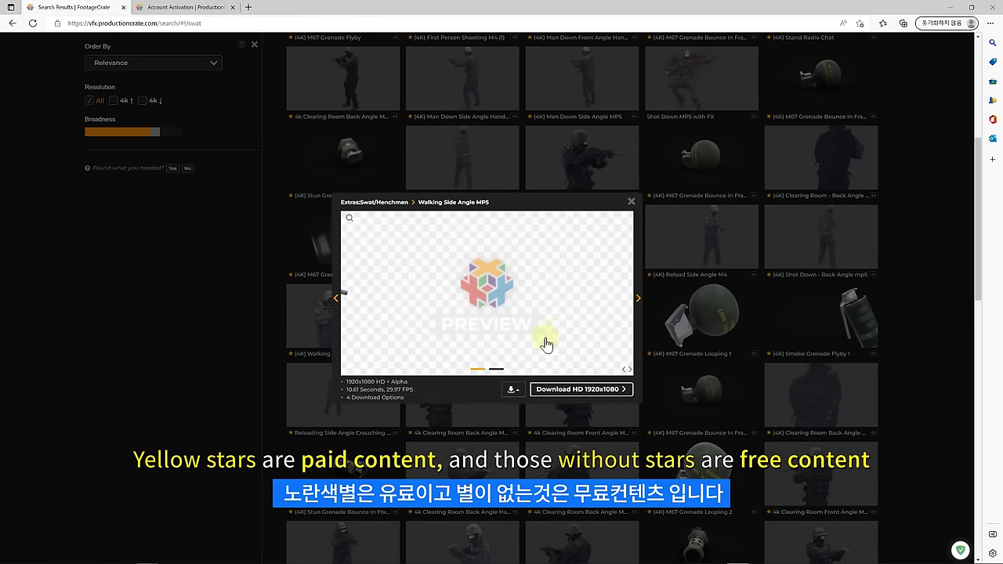
{"action": "left_click", "coordinate": [513, 391]}
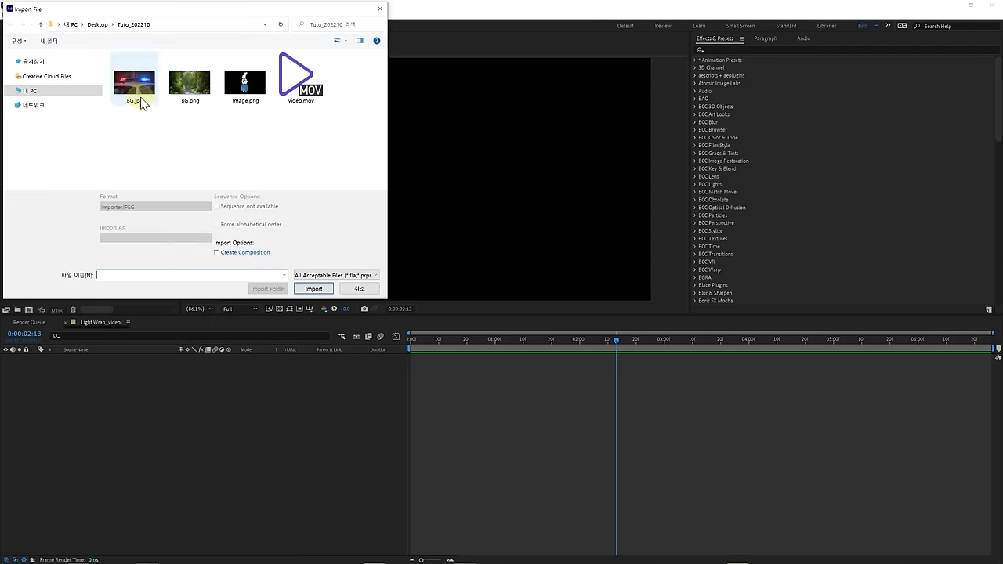
Step: Import BG.jpg and video.mov and stack video.mov over BG.jpg in the composition
{"action": "left_click", "coordinate": [140, 100]}
{"action": "left_click", "coordinate": [294, 101], "text": "ctrl"}
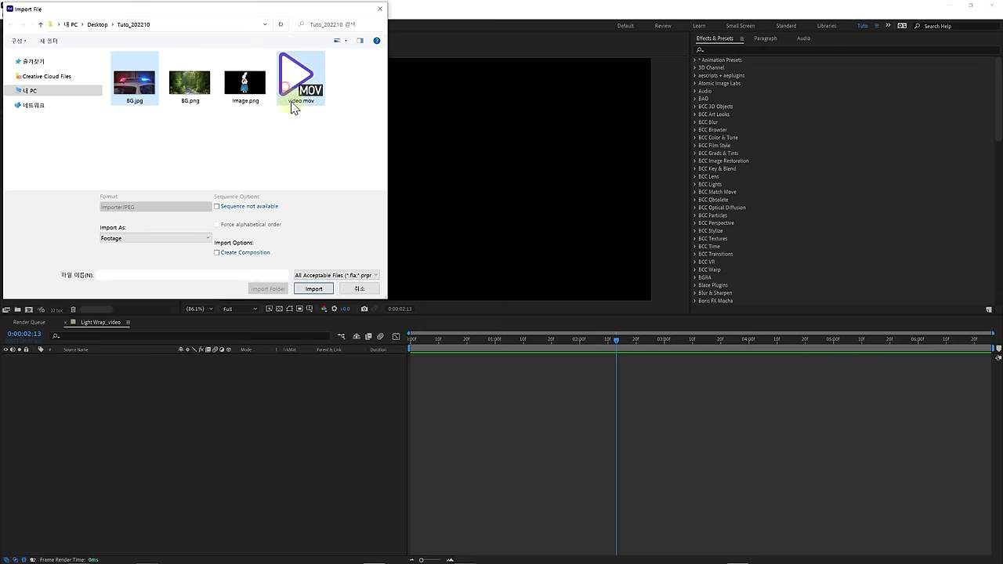
{"action": "left_click", "coordinate": [313, 289]}
{"action": "left_click_drag", "start_coordinate": [20, 122], "coordinate": [63, 351]}
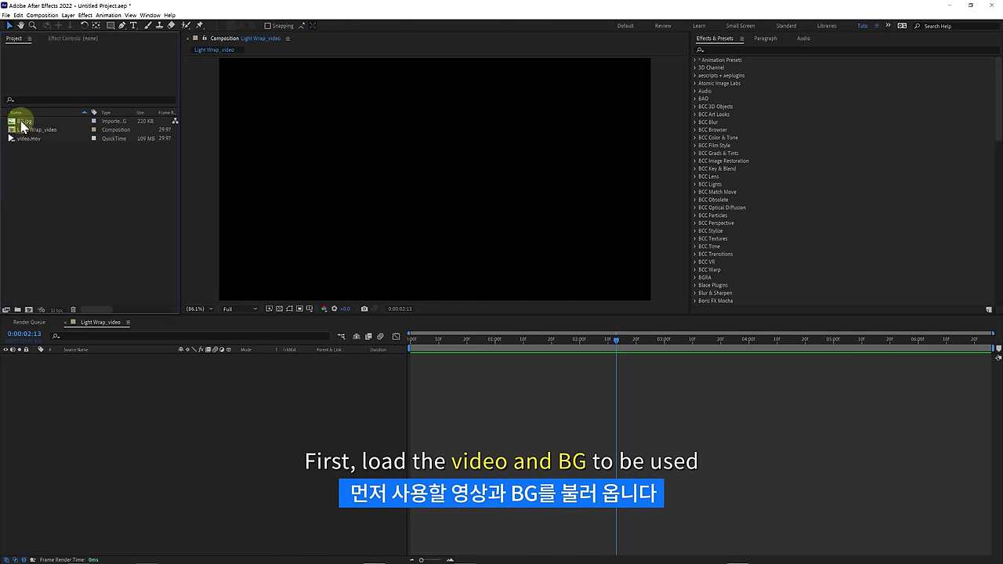
{"action": "left_click_drag", "start_coordinate": [29, 138], "coordinate": [78, 368]}
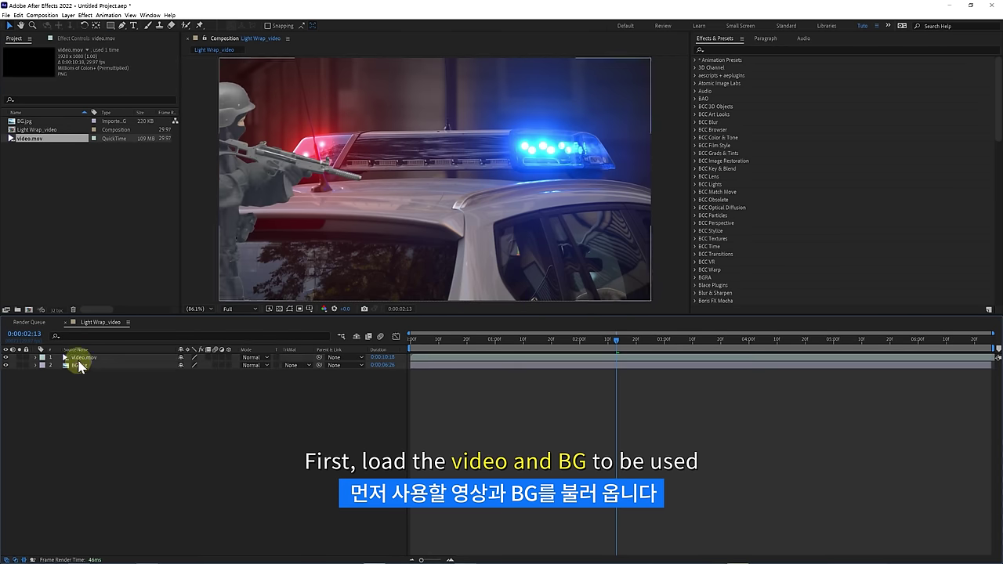
Step: Clear the video layer's label colour and scrub through the soldier clip from the start
{"action": "left_click", "coordinate": [42, 359]}
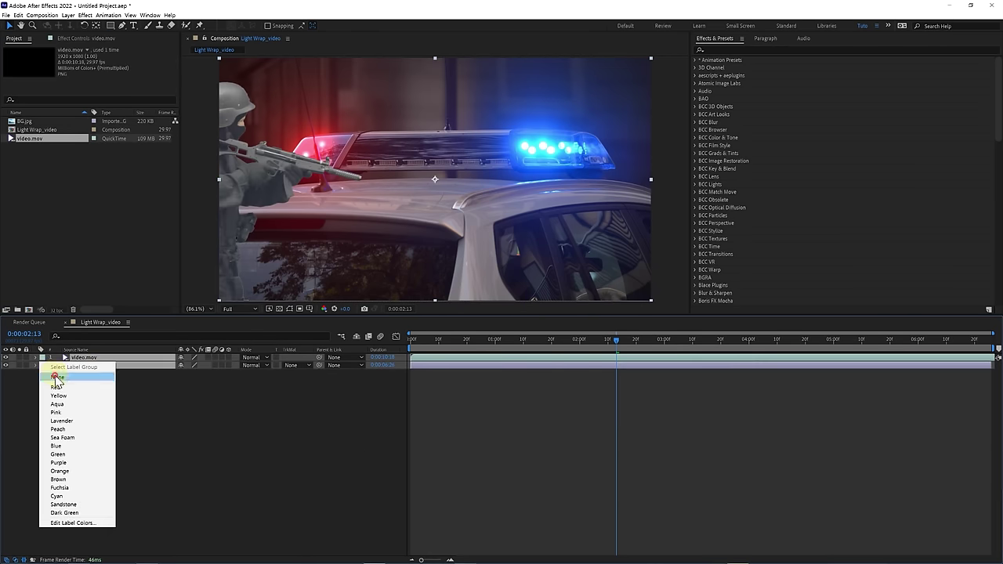
{"action": "left_click", "coordinate": [56, 378]}
{"action": "left_click", "coordinate": [411, 343]}
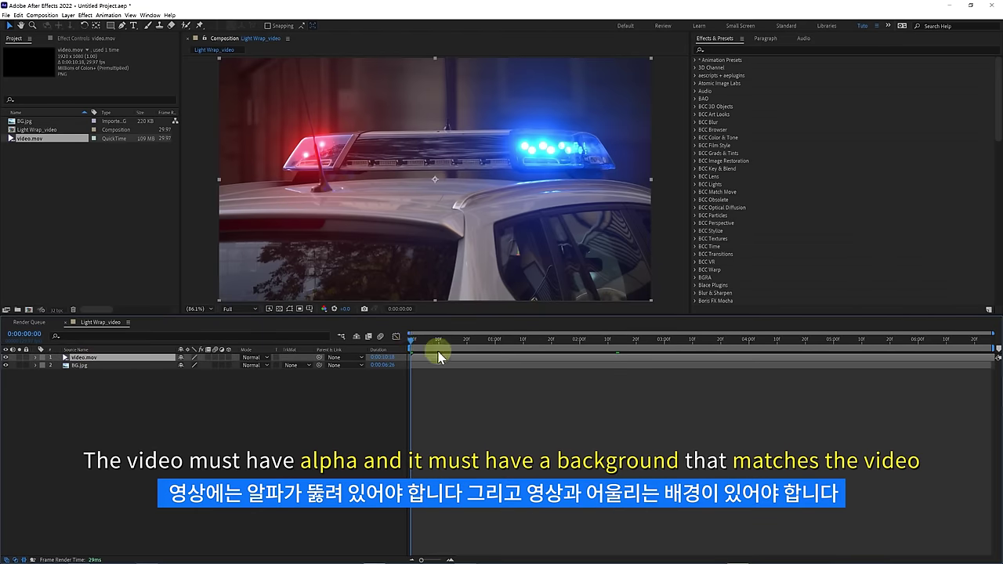
{"action": "left_click_drag", "start_coordinate": [371, 365], "coordinate": [190, 358]}
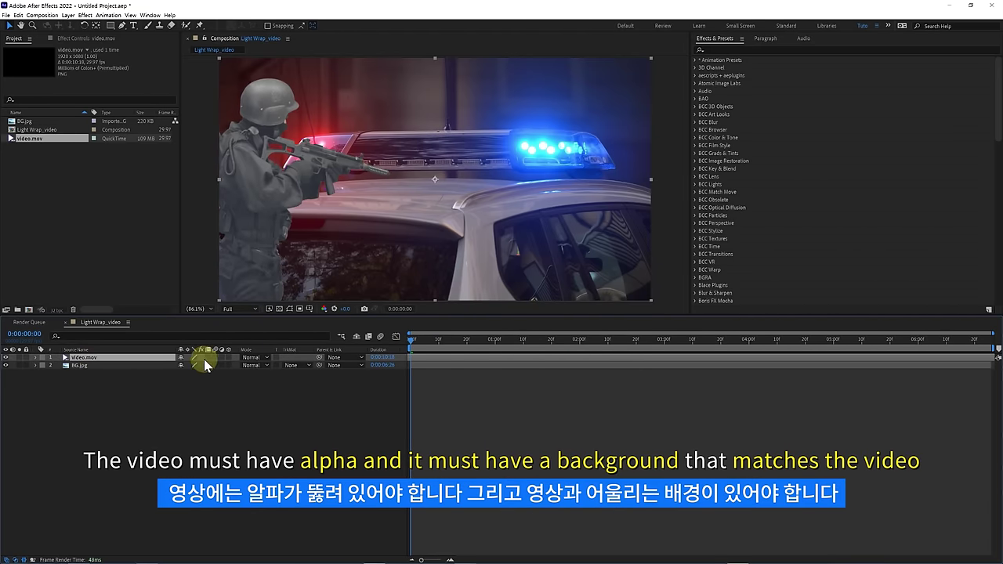
{"action": "mouse_move", "coordinate": [424, 348]}
{"action": "left_mouse_down"}
{"action": "mouse_move", "coordinate": [683, 343]}
{"action": "mouse_move", "coordinate": [635, 345]}
{"action": "mouse_move", "coordinate": [647, 342]}
{"action": "left_mouse_up"}
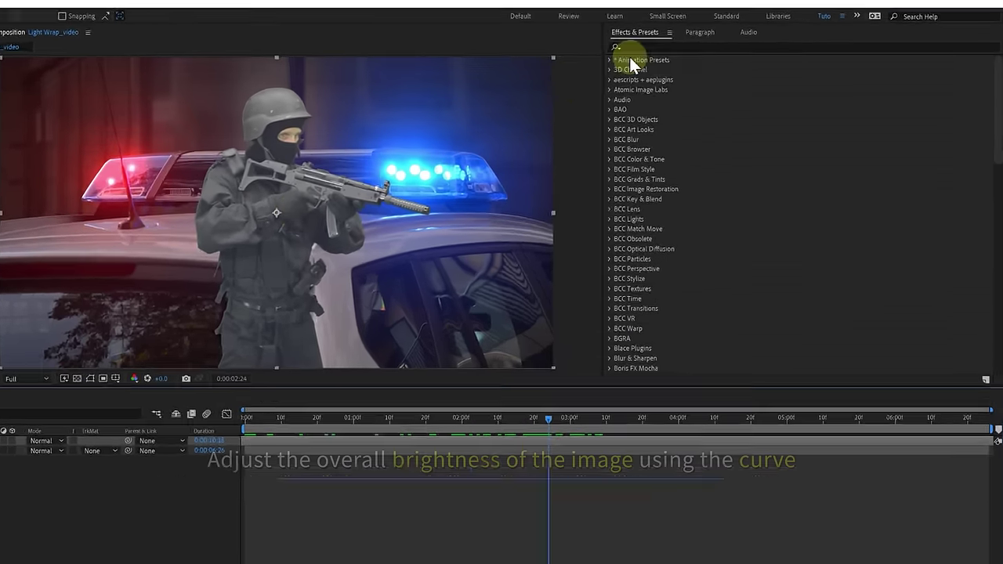
Step: Apply Curves to video.mov and pull the RGB curve down to darken the soldier
{"action": "left_click", "coordinate": [728, 49]}
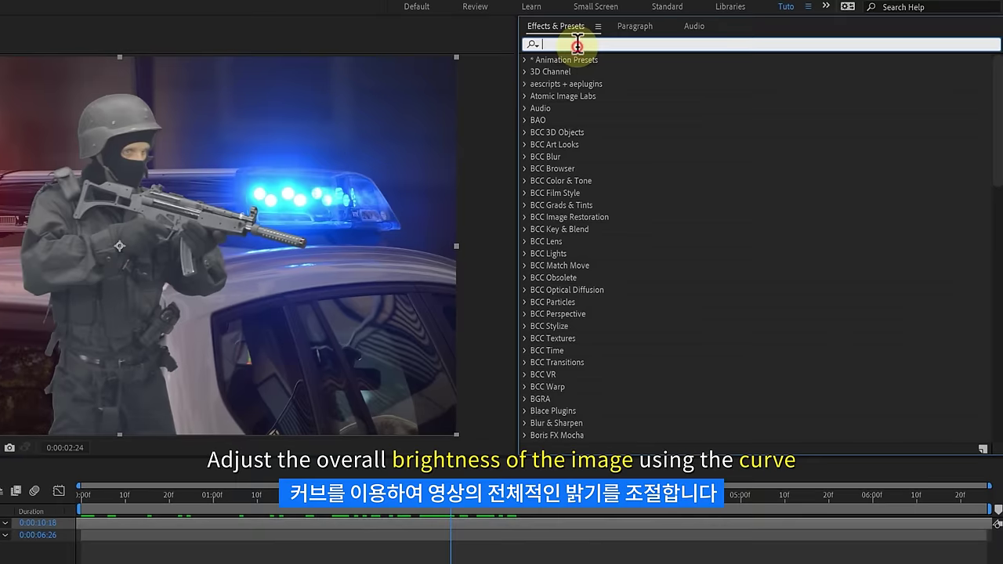
{"action": "type", "text": "Curves"}
{"action": "left_click_drag", "start_coordinate": [580, 120], "coordinate": [442, 160]}
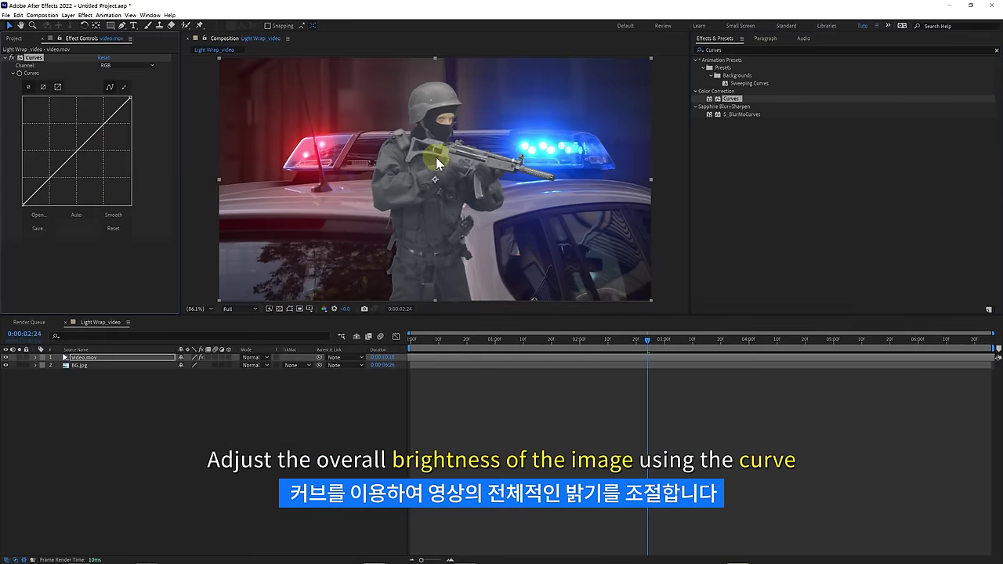
{"action": "left_click_drag", "start_coordinate": [77, 155], "coordinate": [88, 162]}
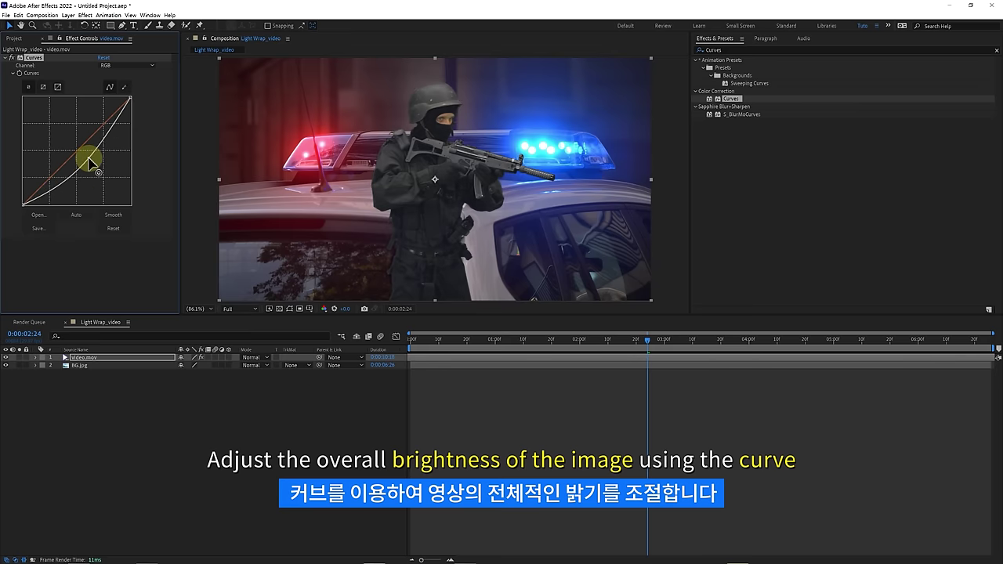
Step: Duplicate the video.mov soldier layer, label the copy Orange, and solo it
{"action": "left_click", "coordinate": [93, 358]}
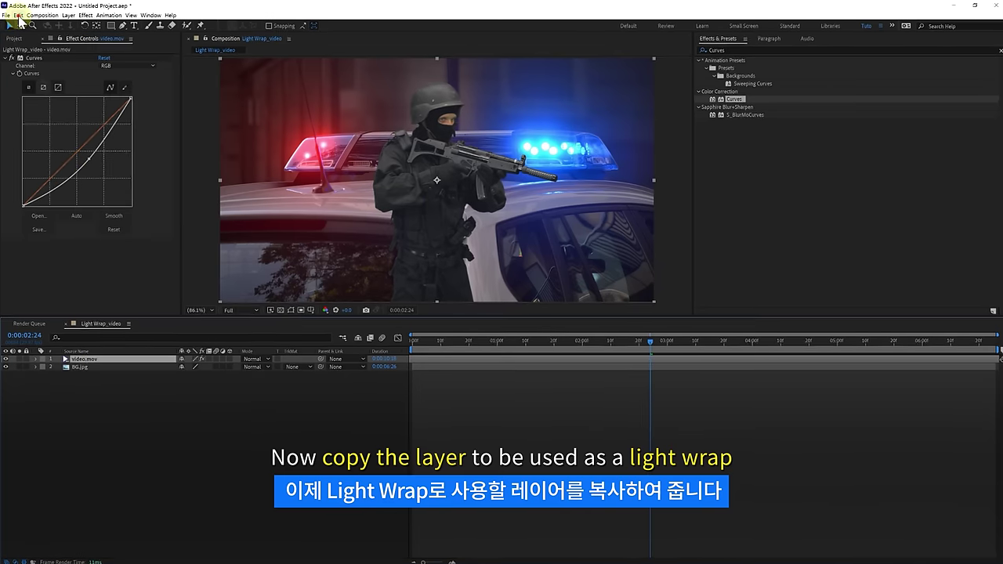
{"action": "left_click", "coordinate": [18, 16]}
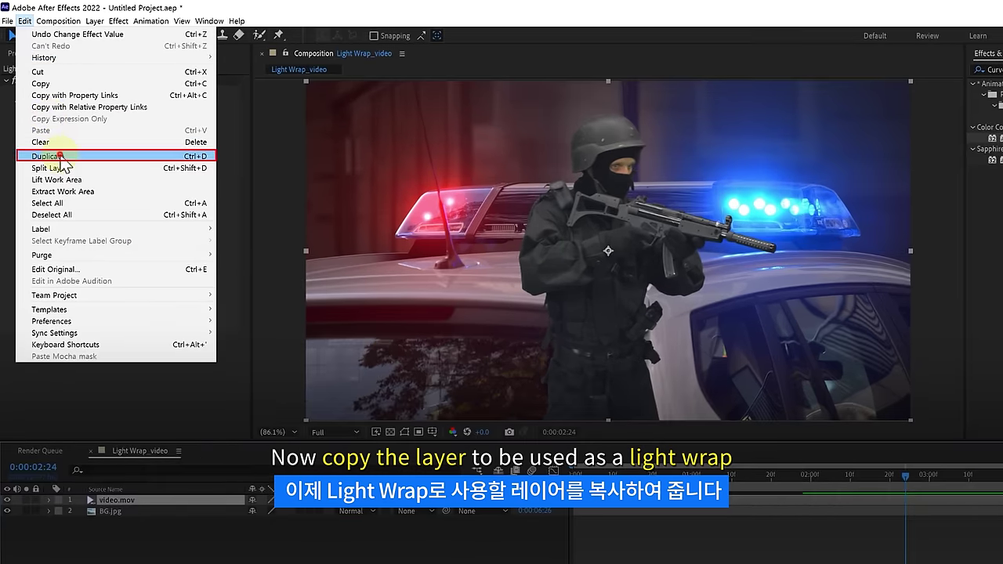
{"action": "left_click", "coordinate": [62, 157]}
{"action": "left_click", "coordinate": [43, 358]}
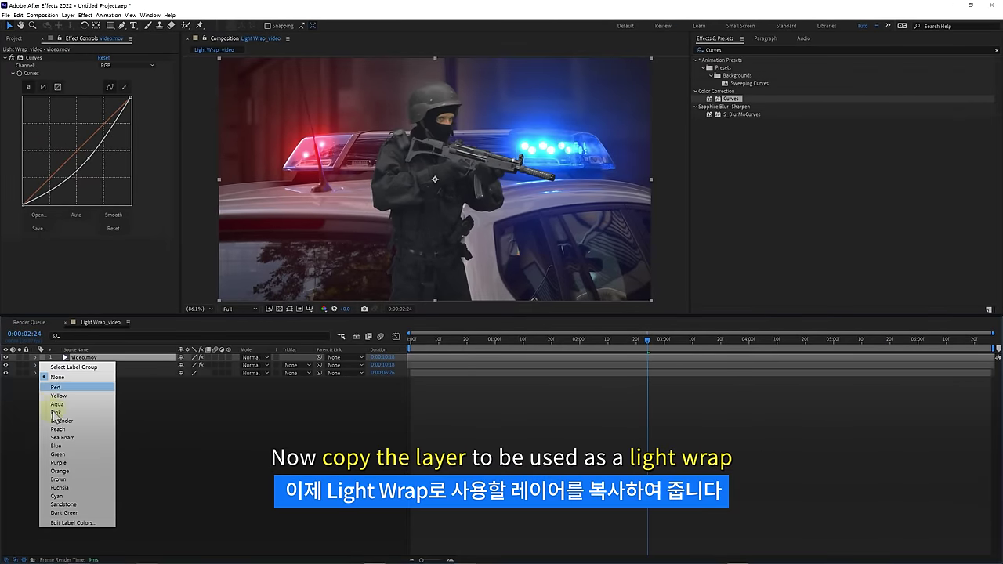
{"action": "left_click", "coordinate": [56, 471]}
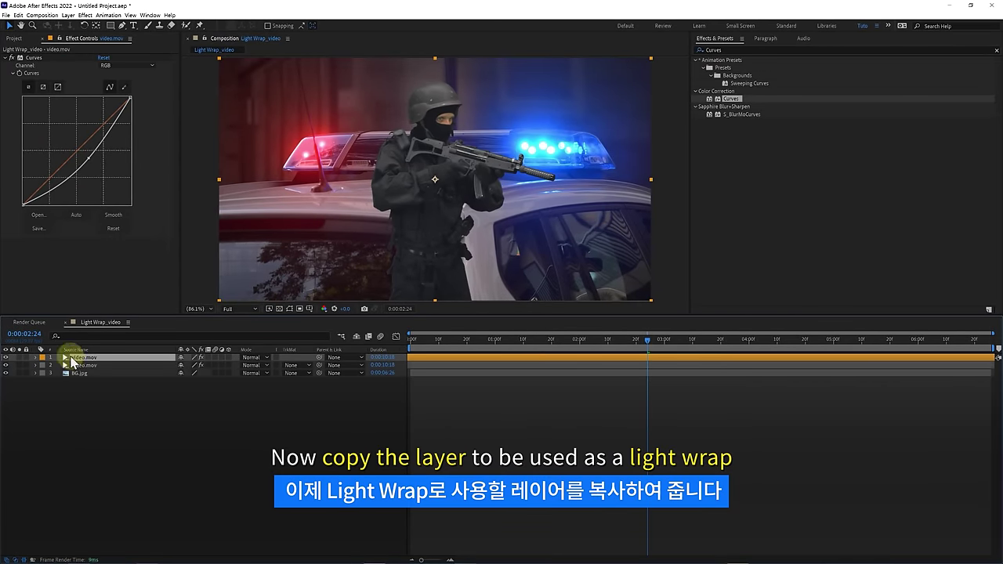
{"action": "left_click", "coordinate": [19, 357]}
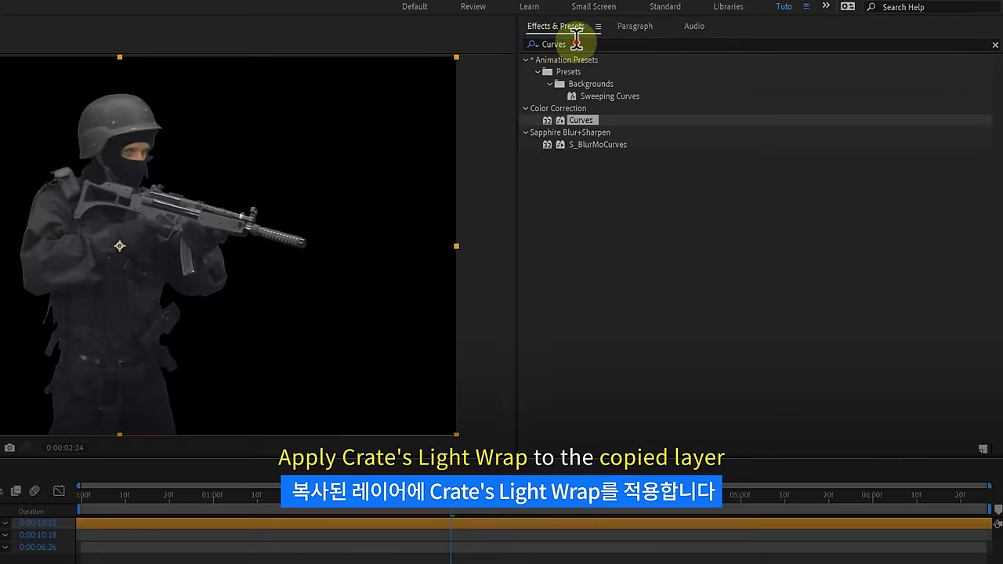
Step: Apply Crate's Light Wrap to the copy, delete its Curves effect, and set BG.jpg as background layer
{"action": "left_click", "coordinate": [706, 49]}
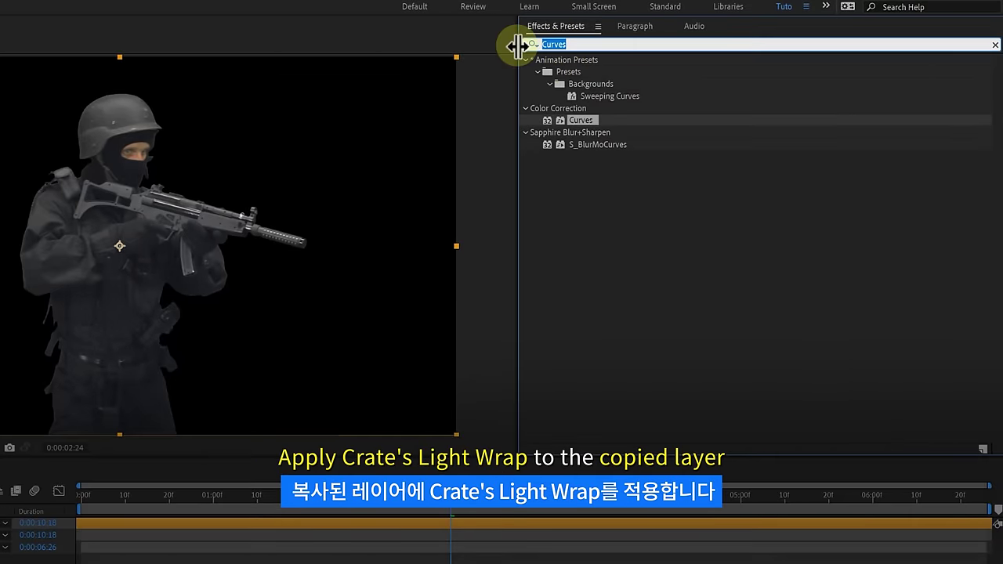
{"action": "type", "text": "Crate's Light Wrap"}
{"action": "left_click_drag", "start_coordinate": [583, 70], "coordinate": [429, 166]}
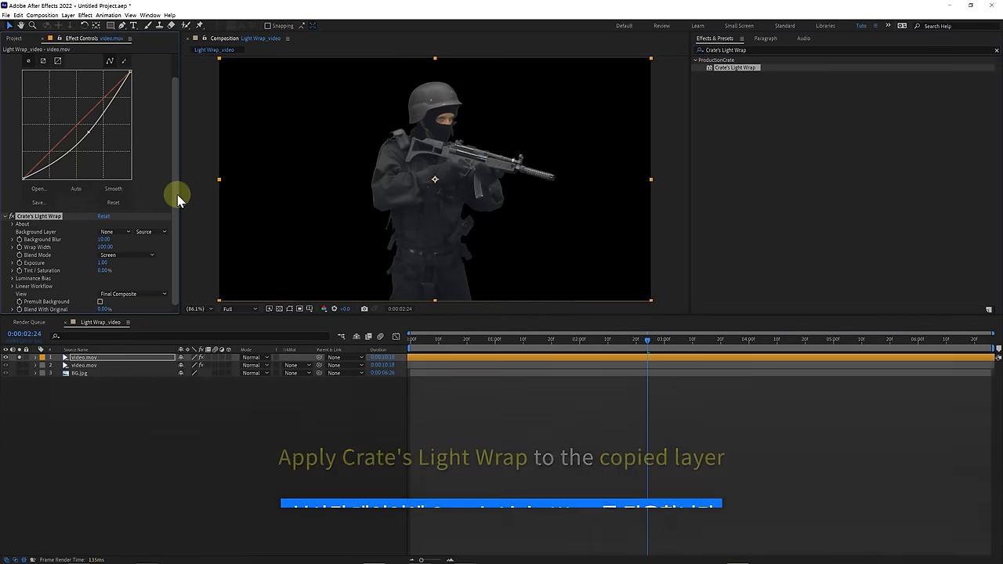
{"action": "left_click_drag", "start_coordinate": [175, 197], "coordinate": [175, 134]}
{"action": "left_click", "coordinate": [6, 58]}
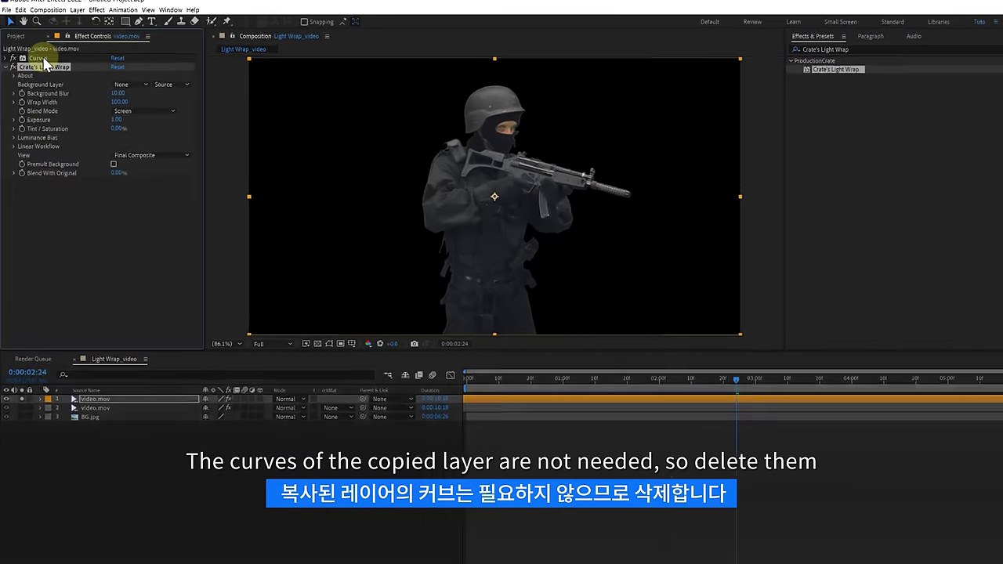
{"action": "right_click", "coordinate": [31, 58]}
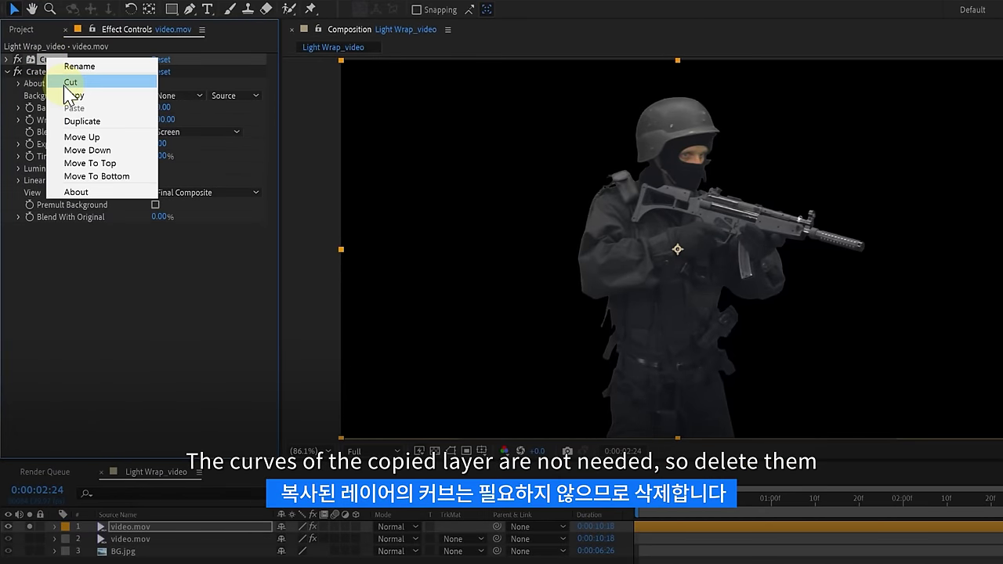
{"action": "left_click", "coordinate": [66, 82]}
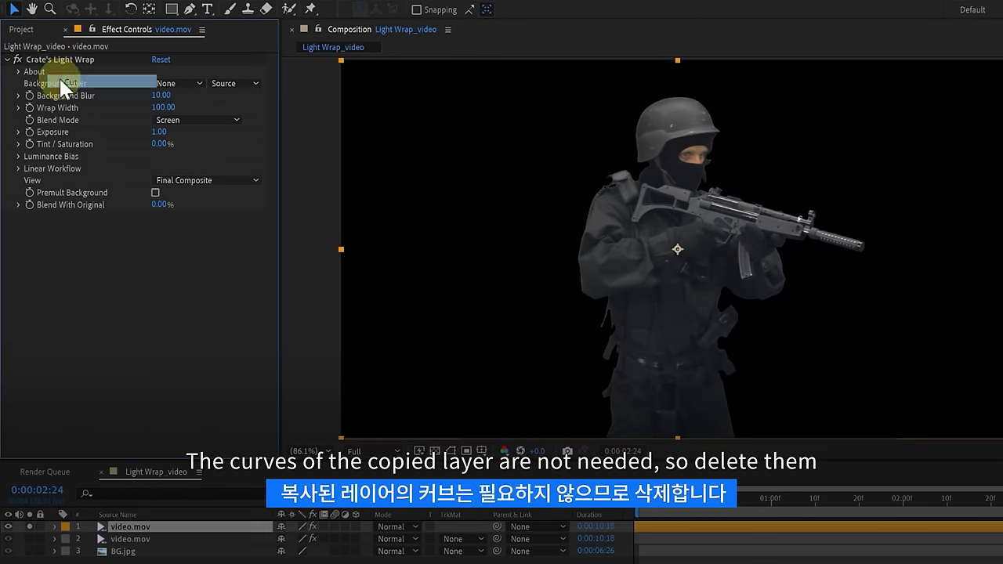
{"action": "left_click", "coordinate": [166, 83]}
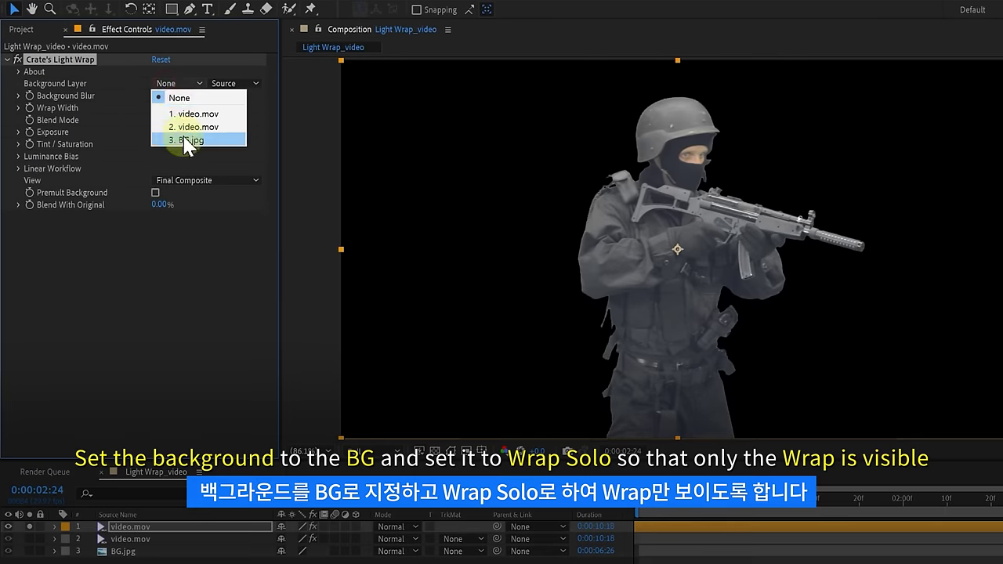
{"action": "left_click", "coordinate": [193, 141]}
Step: Set the light wrap view to Wrap Solo, Background Blur to 160, and Wrap Width to 50
{"action": "left_click", "coordinate": [251, 181]}
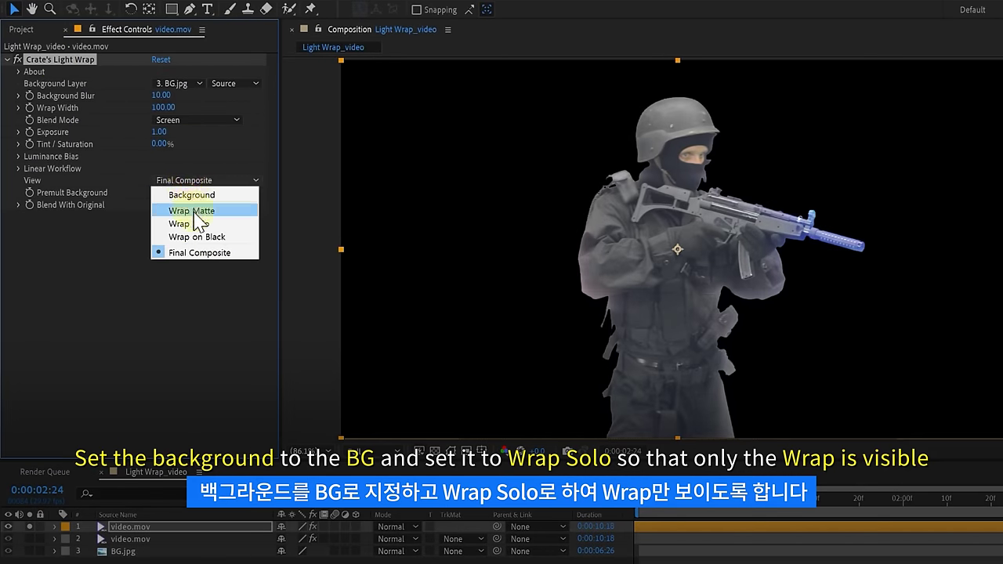
{"action": "left_click", "coordinate": [192, 224]}
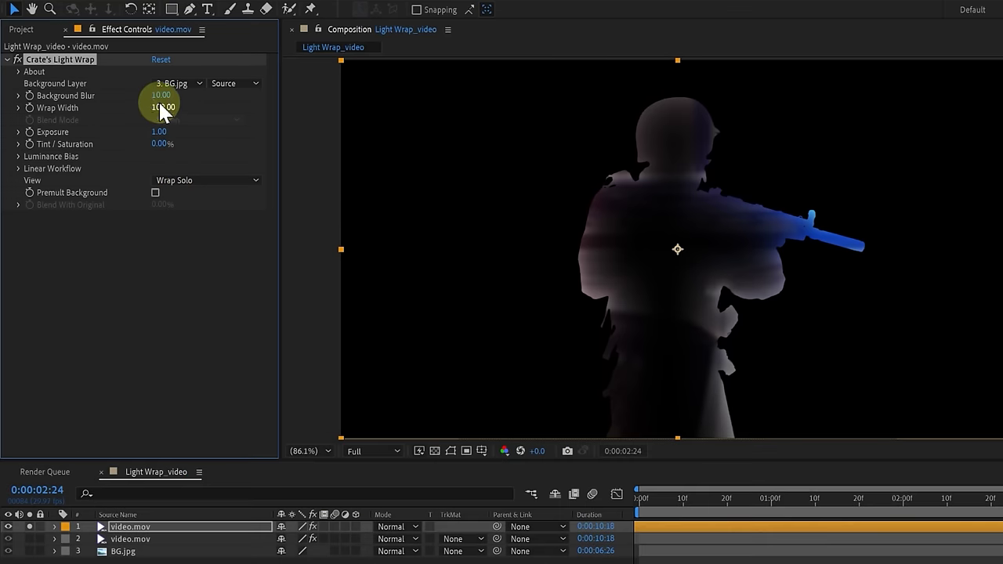
{"action": "left_click_drag", "start_coordinate": [164, 98], "coordinate": [225, 108]}
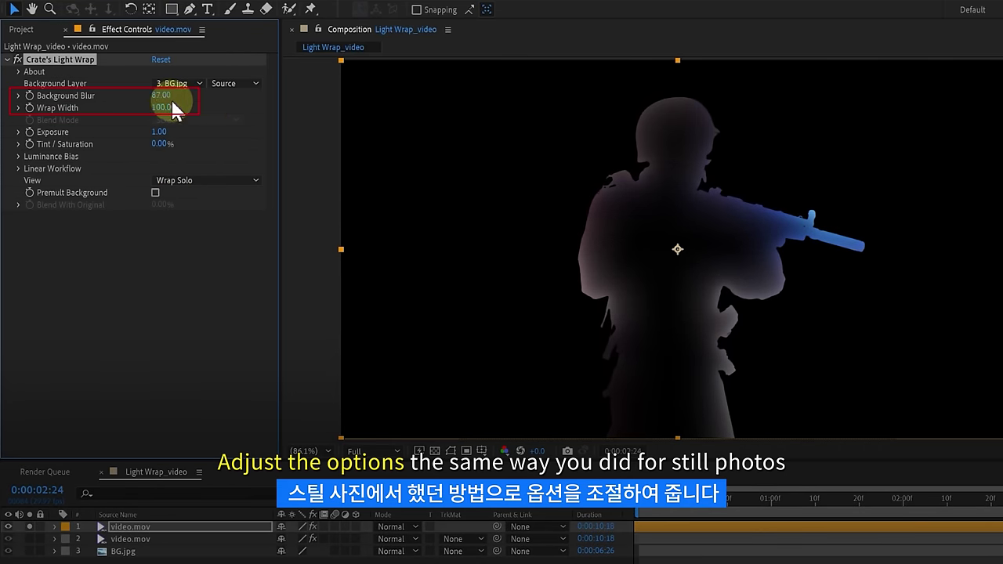
{"action": "type", "text": "160"}
{"action": "key", "text": "Return"}
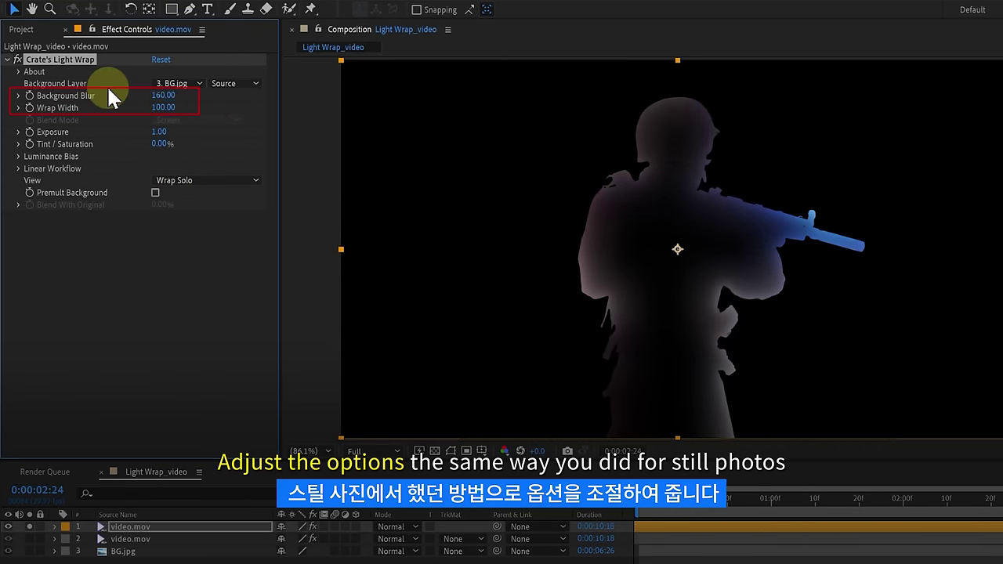
{"action": "left_click_drag", "start_coordinate": [145, 109], "coordinate": [128, 113]}
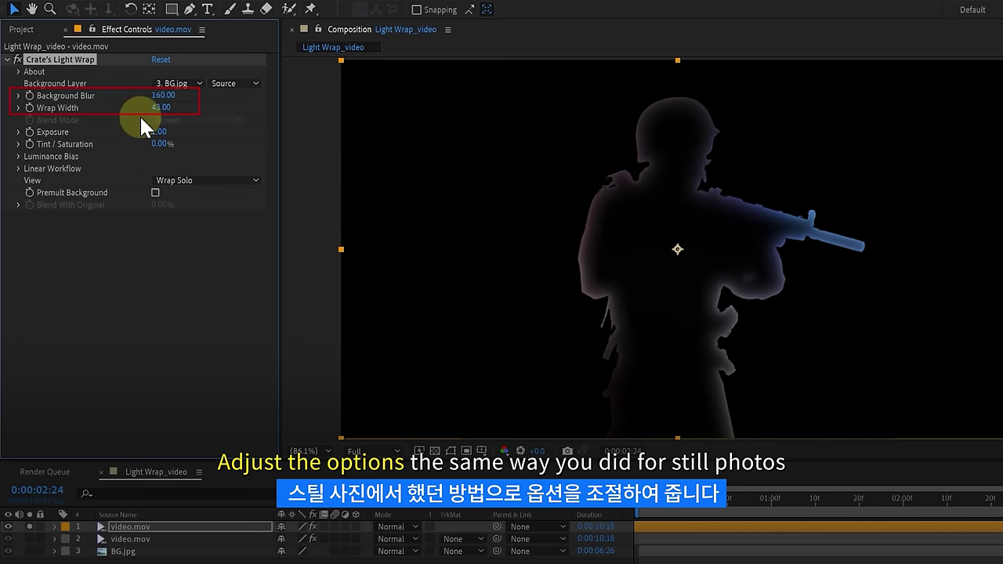
{"action": "type", "text": "50"}
{"action": "key", "text": "Return"}
Step: Zoom in on the soldier's head and raise Bias Amount to 100% and Tint/Saturation to 234%
{"action": "key", "text": "period"}
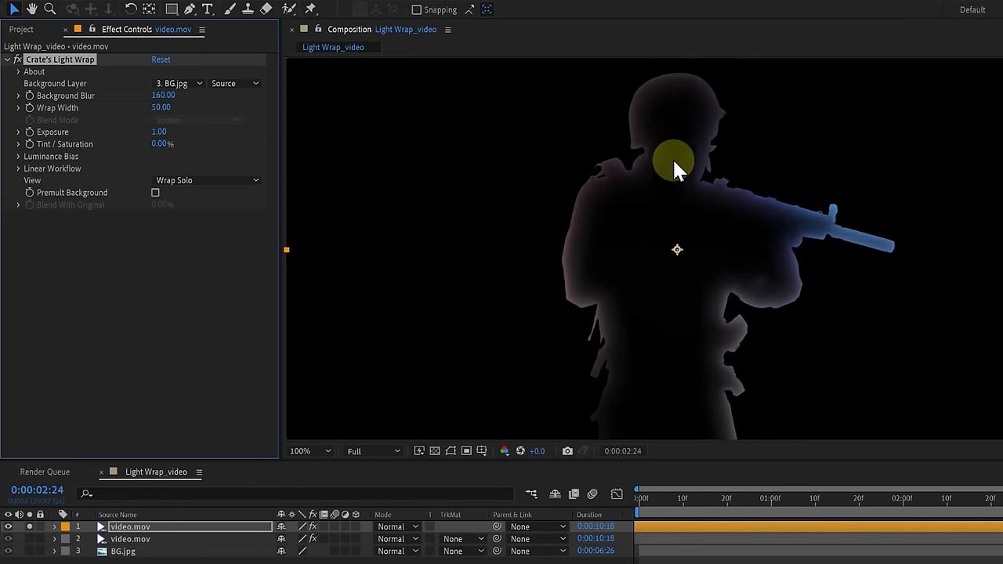
{"action": "key", "text": "period"}
{"action": "left_click_drag", "start_coordinate": [672, 157], "coordinate": [651, 298]}
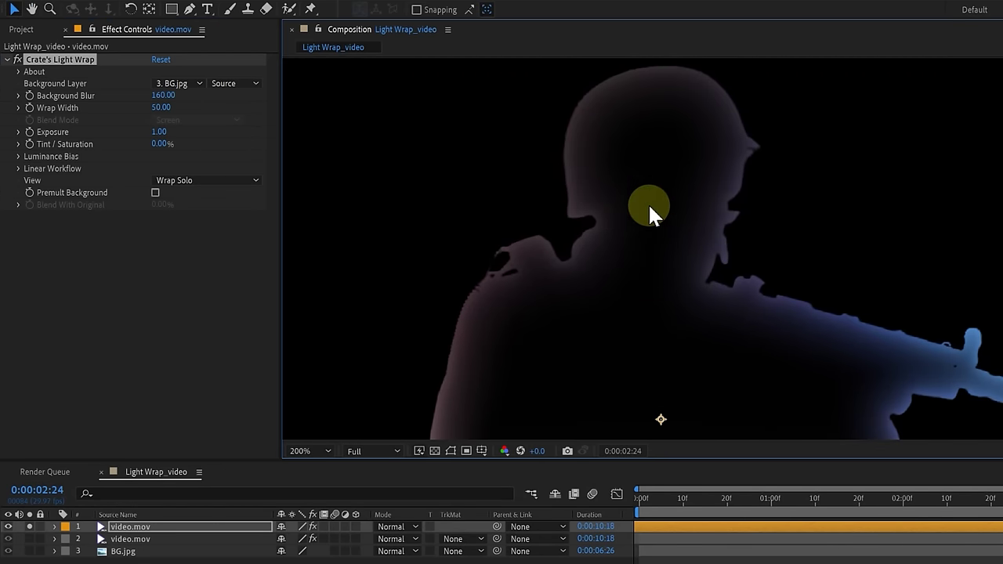
{"action": "left_click", "coordinate": [17, 157]}
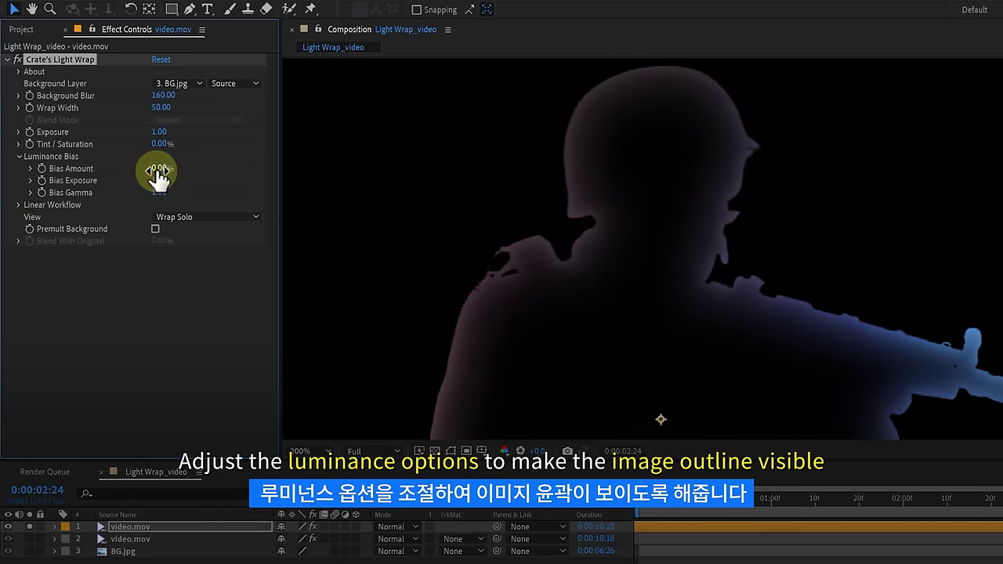
{"action": "left_click_drag", "start_coordinate": [174, 170], "coordinate": [249, 181]}
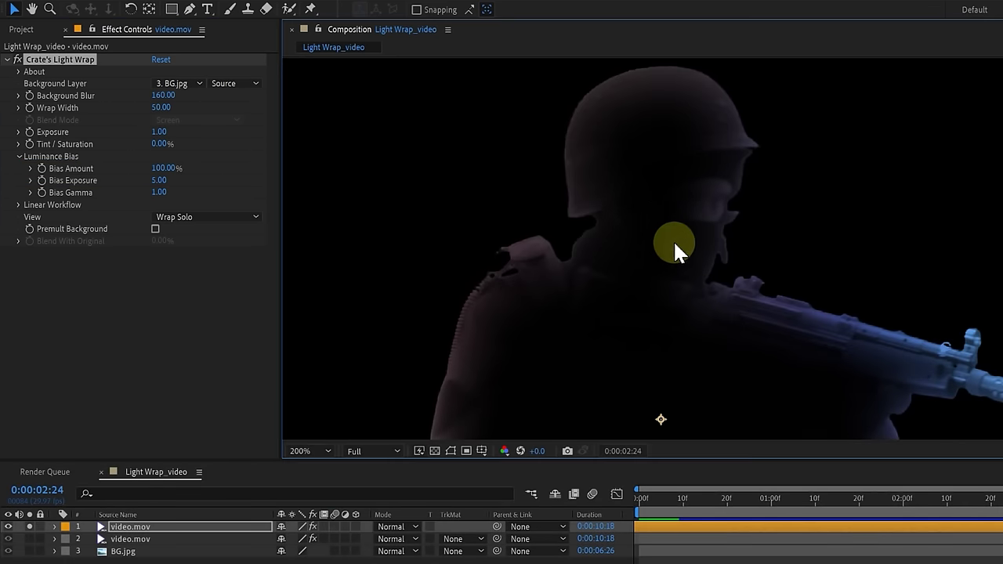
{"action": "left_click_drag", "start_coordinate": [160, 142], "coordinate": [226, 143]}
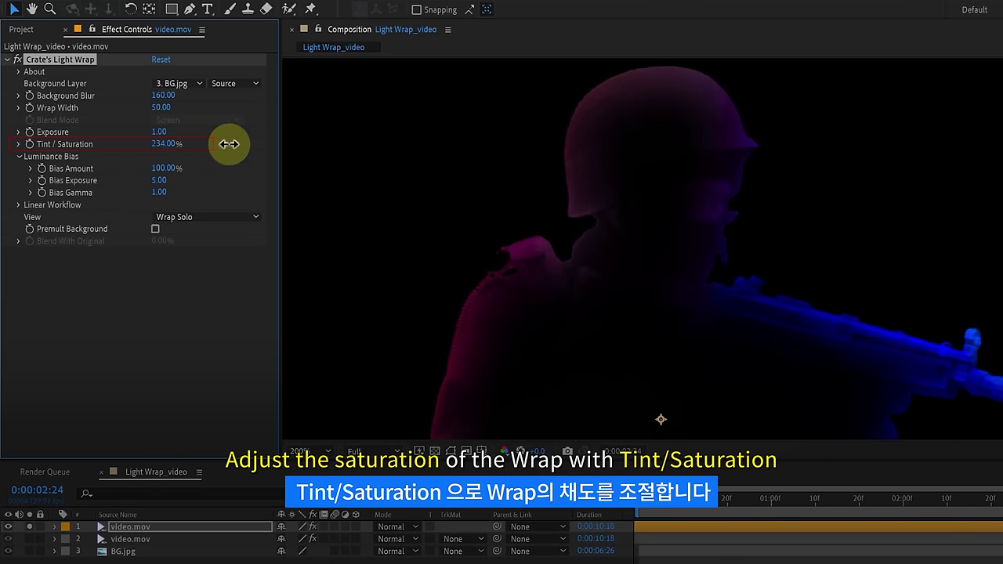
Step: Turn off Auto Detect Gamma under Linear Workflow and widen the Wrap Width to 100
{"action": "left_click", "coordinate": [18, 205]}
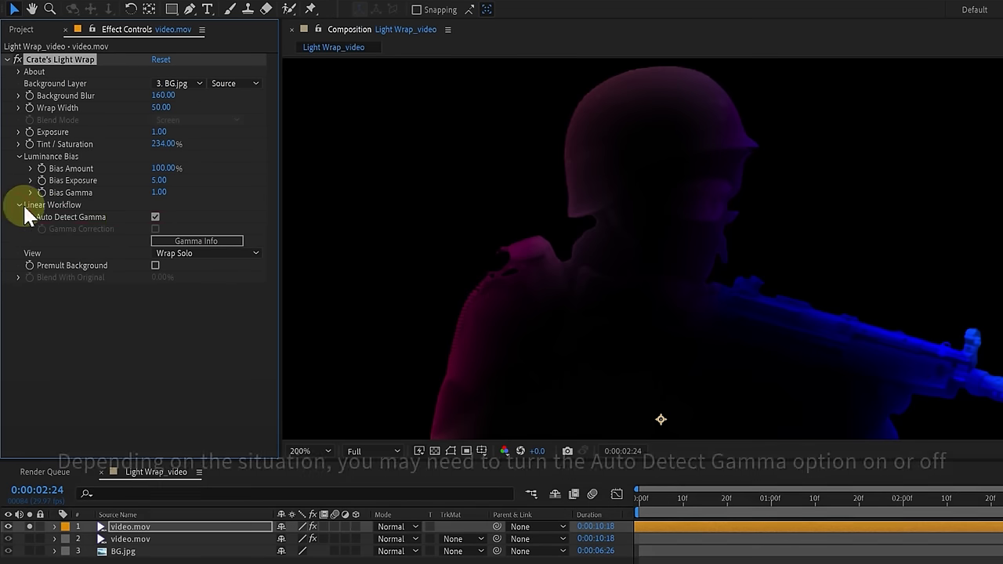
{"action": "left_click", "coordinate": [155, 217]}
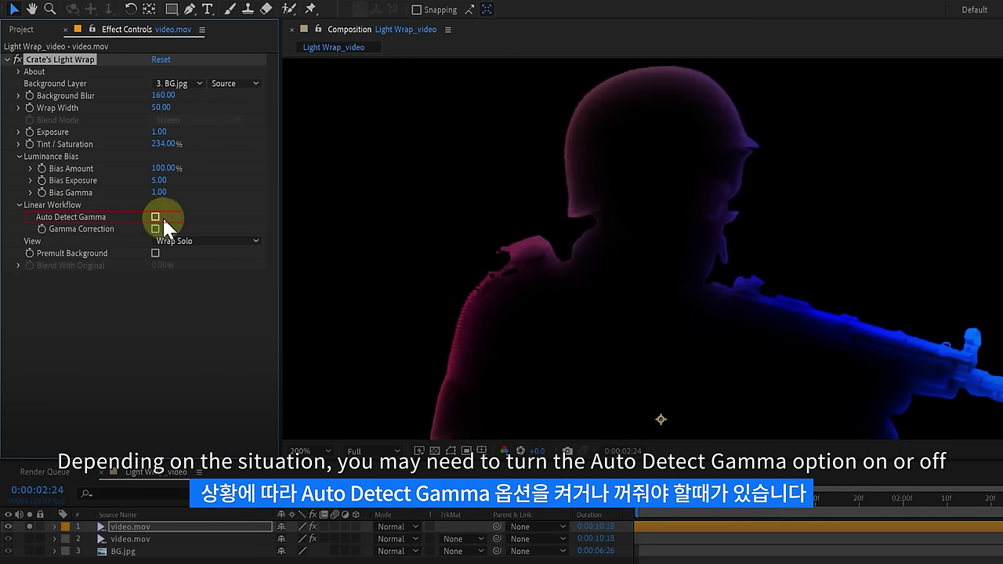
{"action": "left_click_drag", "start_coordinate": [162, 108], "coordinate": [204, 117]}
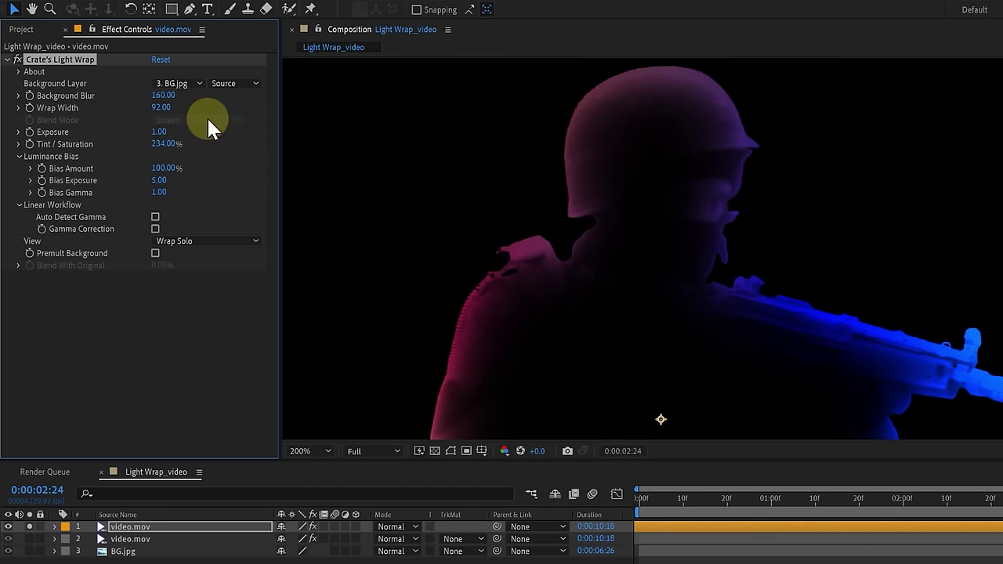
{"action": "type", "text": "100"}
{"action": "key", "text": "Return"}
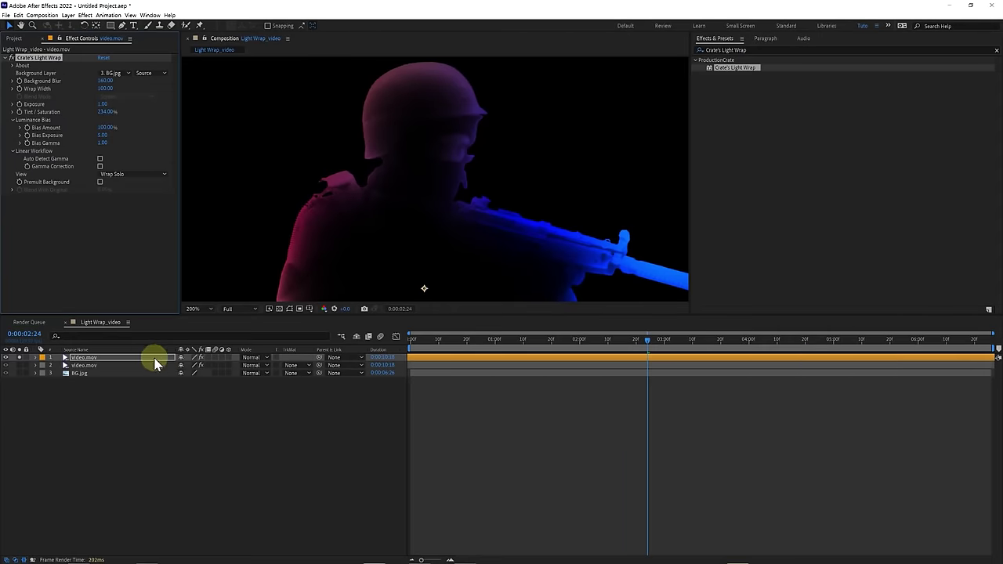
Step: Unsolo the top light-wrap video.mov layer and set its blending mode to Add
{"action": "left_click", "coordinate": [149, 358]}
{"action": "left_click", "coordinate": [20, 358]}
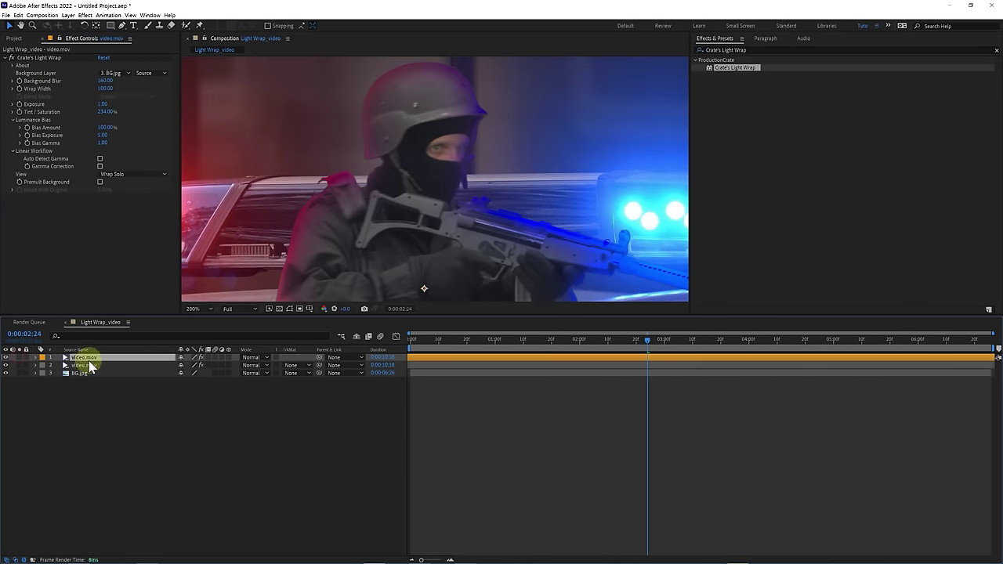
{"action": "left_click", "coordinate": [255, 357]}
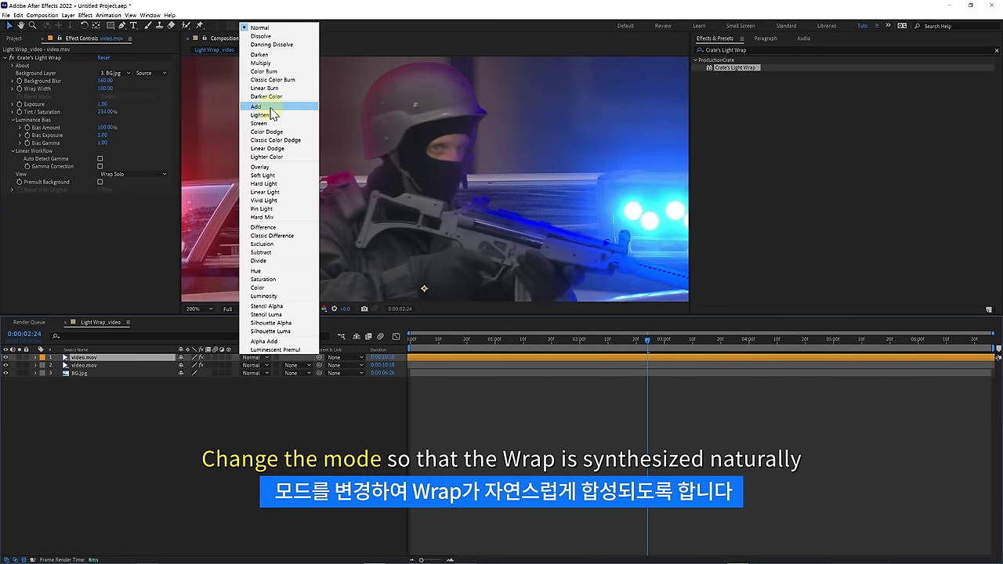
{"action": "left_click", "coordinate": [259, 107]}
{"action": "left_click", "coordinate": [25, 358]}
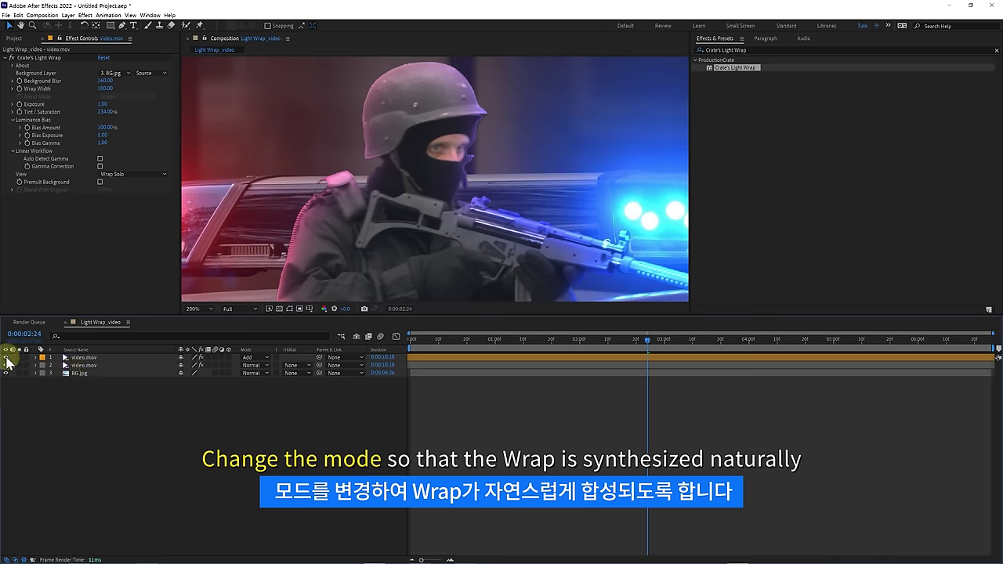
Step: Toggle the light wrap's visibility to compare, fit the viewer, and move to 0:00:02:27
{"action": "left_click", "coordinate": [6, 358]}
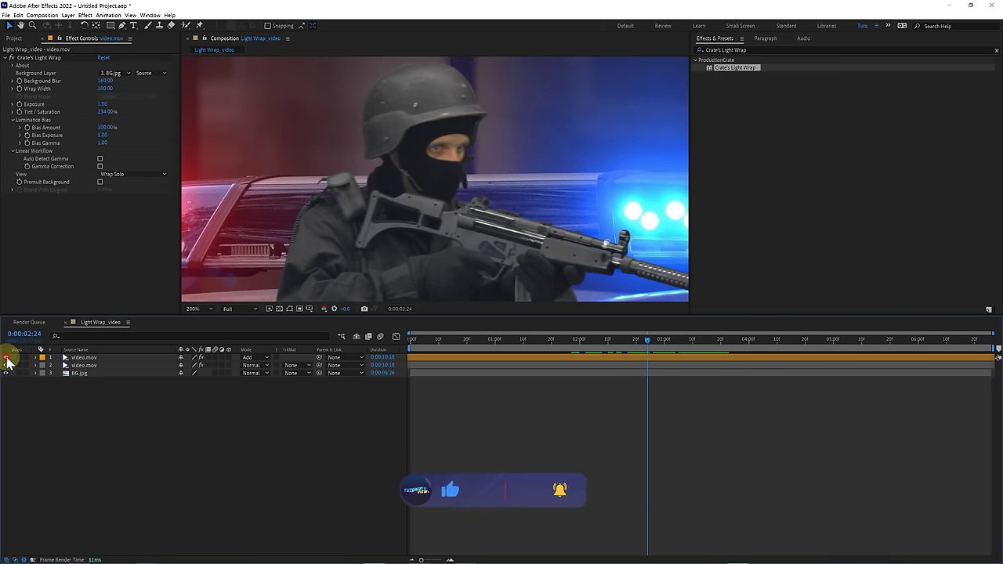
{"action": "left_click", "coordinate": [6, 358]}
{"action": "left_click", "coordinate": [6, 358]}
{"action": "left_click", "coordinate": [6, 358]}
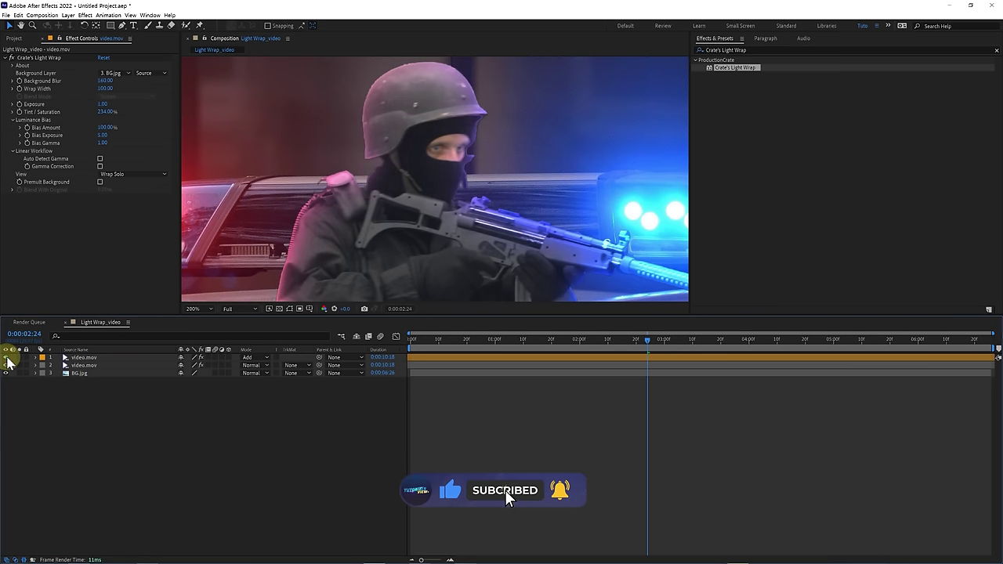
{"action": "left_click", "coordinate": [194, 310]}
{"action": "left_click", "coordinate": [200, 350]}
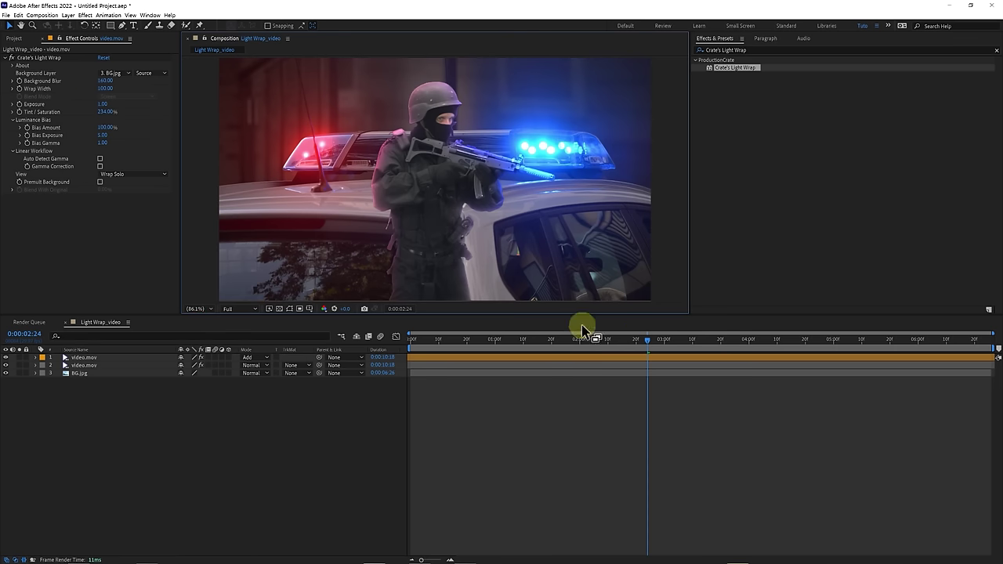
{"action": "left_click_drag", "start_coordinate": [651, 341], "coordinate": [656, 352]}
{"action": "left_click", "coordinate": [425, 163]}
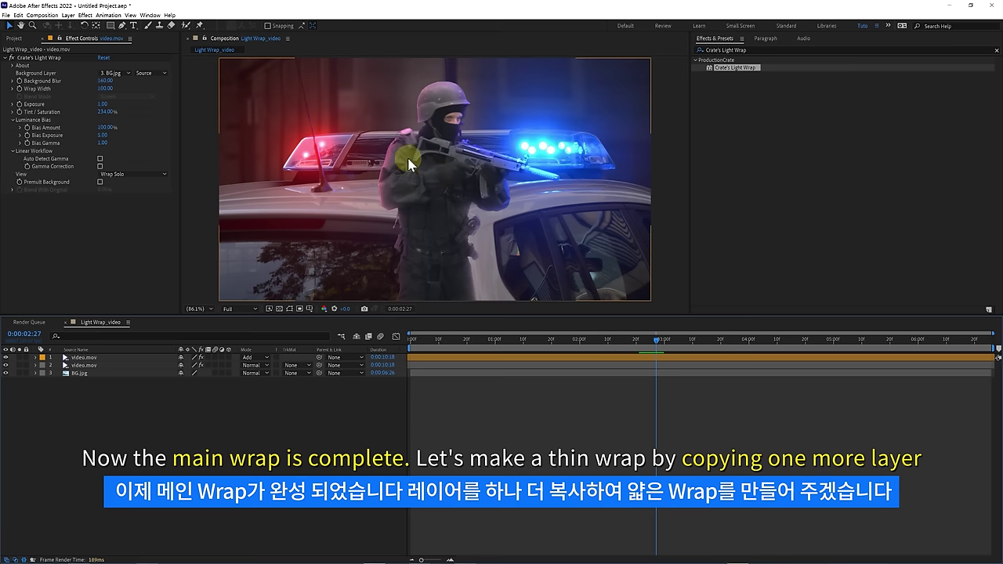
Step: Duplicate the light-wrap layer and give the copy Wrap Width 15 and Tint/Saturation 0%
{"action": "left_click", "coordinate": [88, 358]}
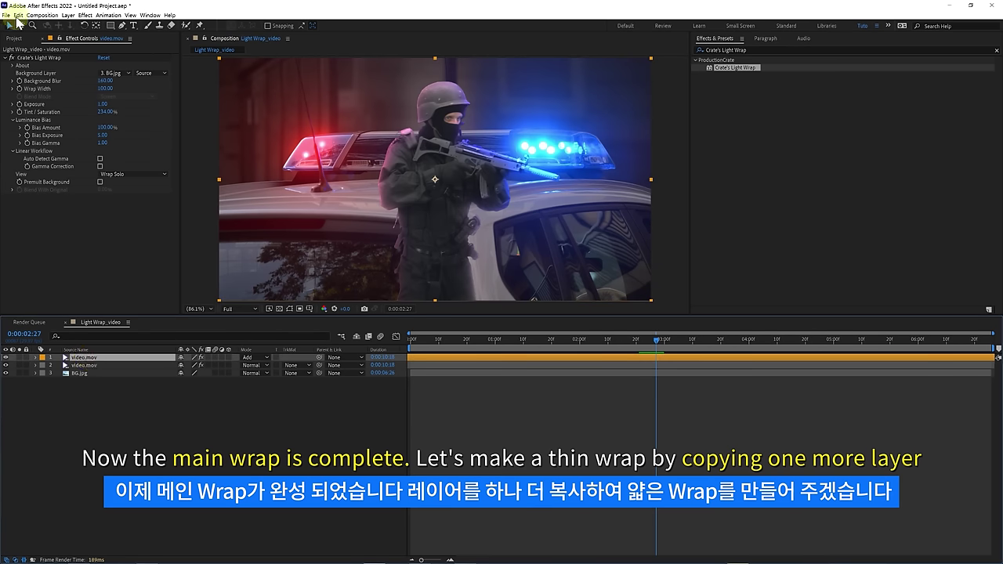
{"action": "left_click", "coordinate": [17, 15]}
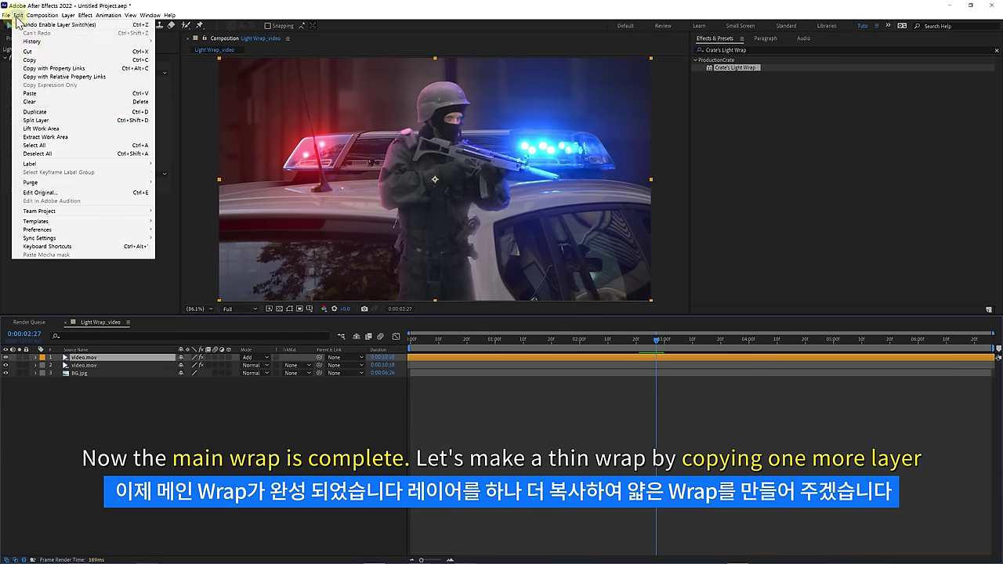
{"action": "left_click", "coordinate": [49, 112]}
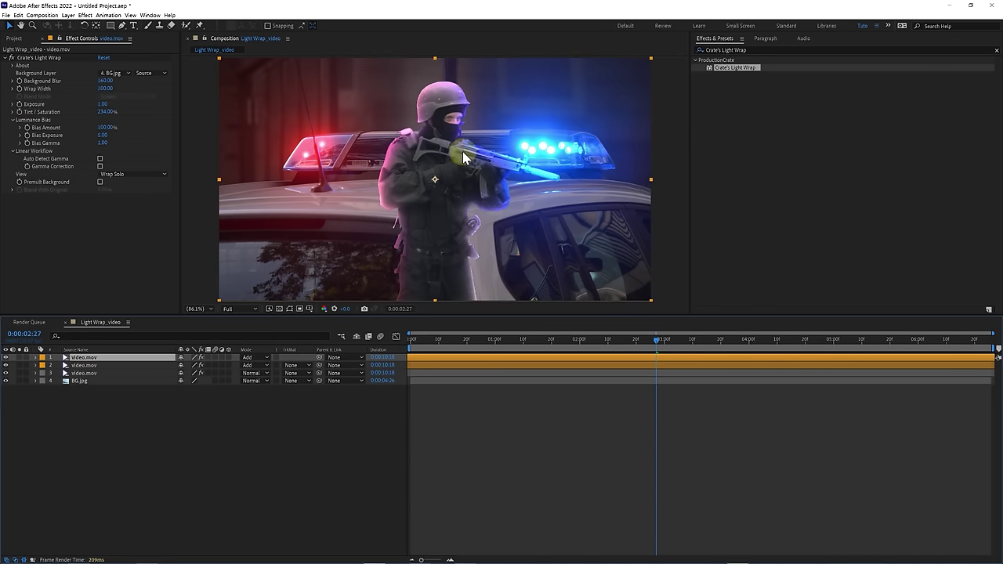
{"action": "scroll", "coordinate": [464, 156], "scroll_direction": "up", "scroll_amount": 5}
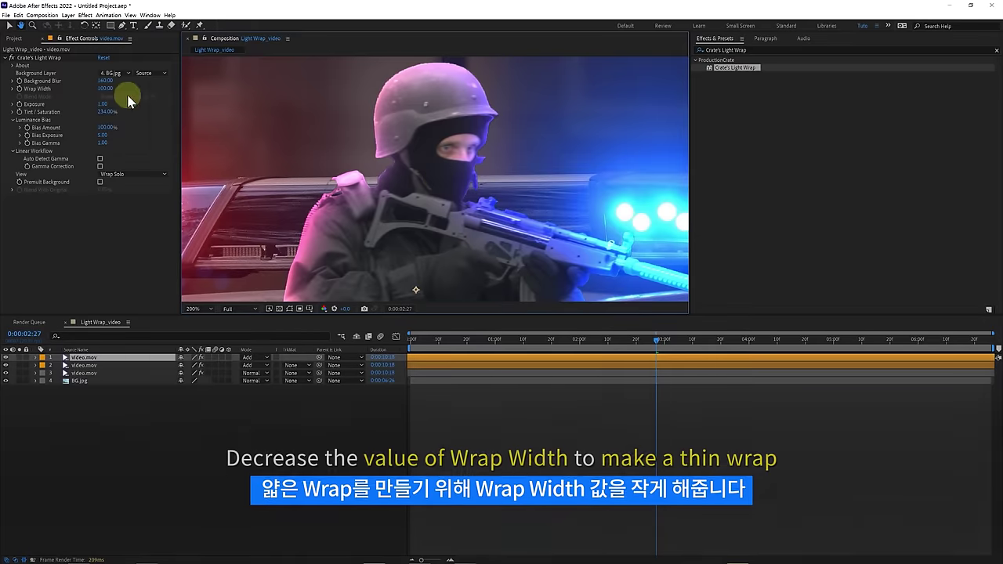
{"action": "left_click", "coordinate": [104, 88]}
{"action": "type", "text": "15"}
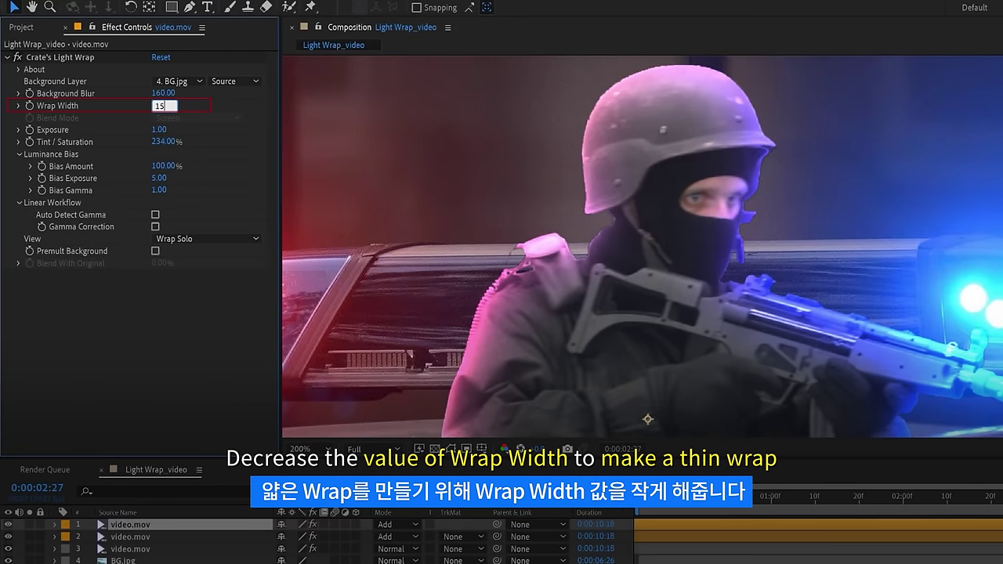
{"action": "left_click", "coordinate": [117, 139]}
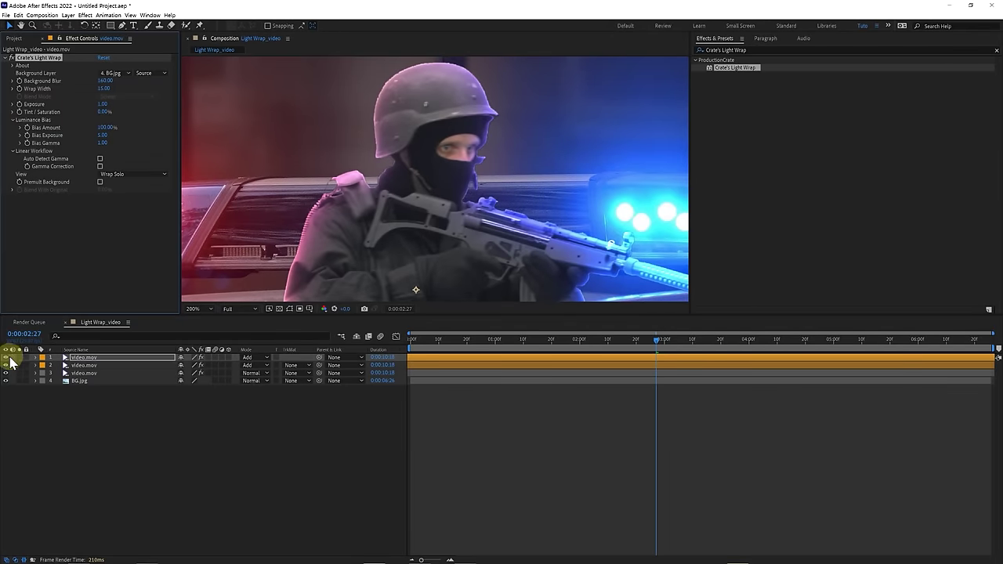
Step: Toggle the thin wrap on and off to compare, fit the viewer, and play a preview
{"action": "left_click", "coordinate": [6, 358]}
{"action": "left_click", "coordinate": [6, 358]}
{"action": "left_click", "coordinate": [6, 358]}
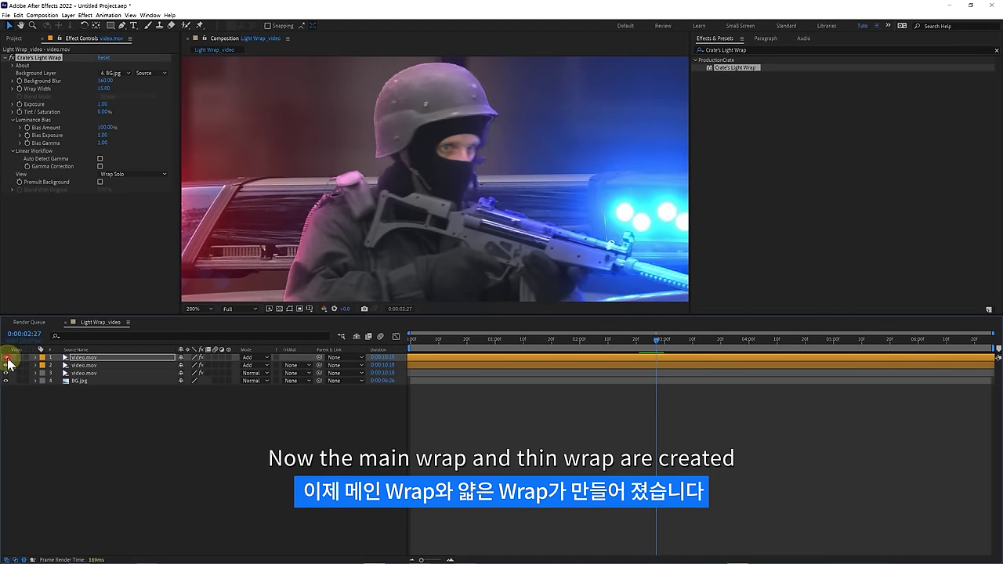
{"action": "left_click", "coordinate": [6, 358]}
{"action": "left_click", "coordinate": [7, 358]}
{"action": "left_click", "coordinate": [7, 358]}
{"action": "left_click", "coordinate": [6, 358]}
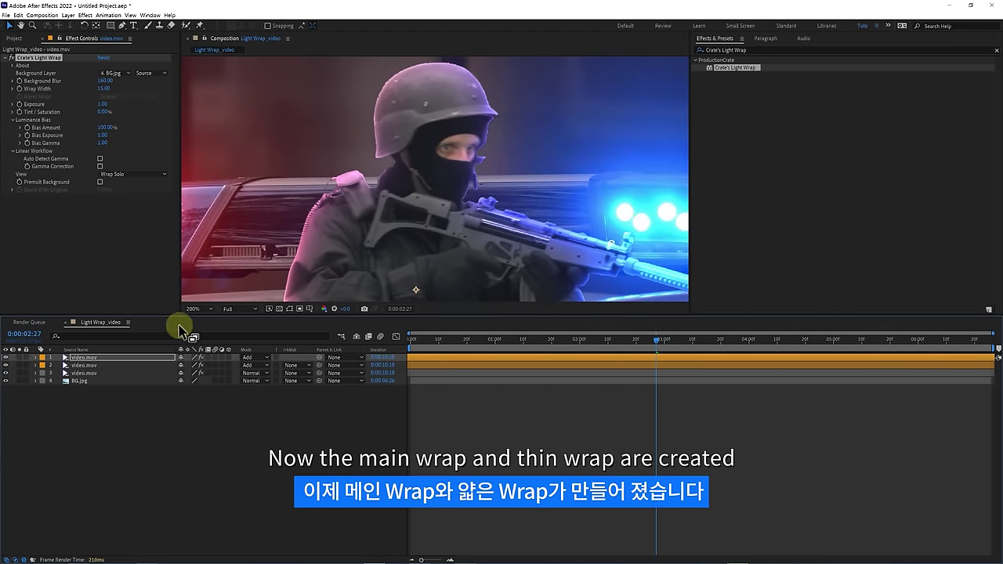
{"action": "left_click", "coordinate": [201, 308]}
{"action": "left_click", "coordinate": [200, 317]}
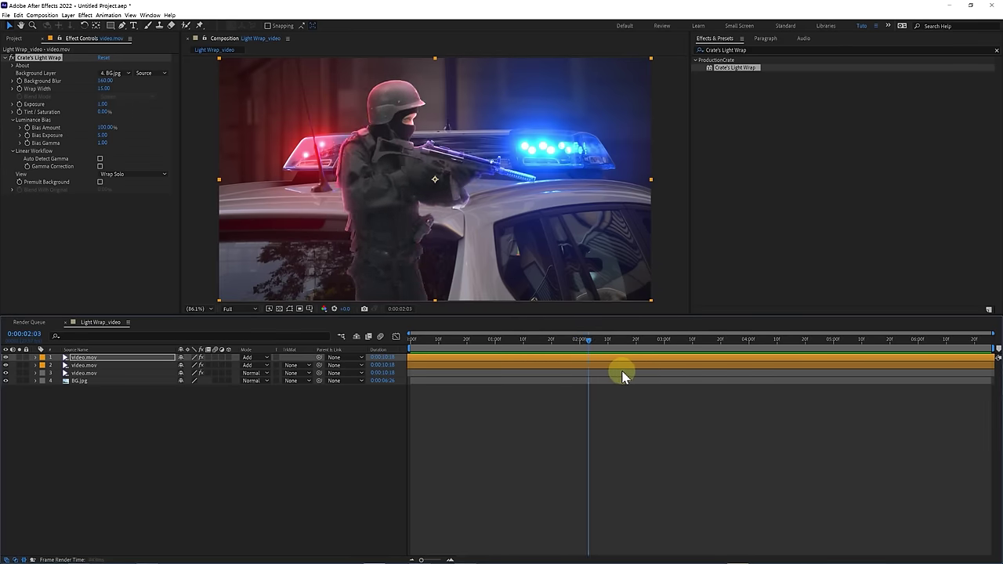
{"action": "key", "text": "space"}
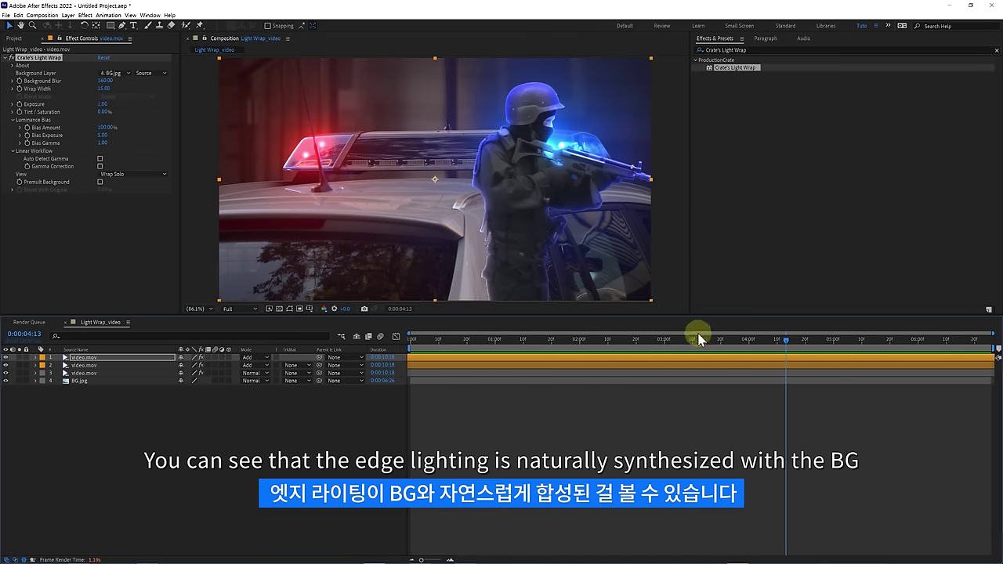
{"action": "mouse_move", "coordinate": [686, 346]}
{"action": "left_mouse_down"}
{"action": "mouse_move", "coordinate": [479, 346]}
{"action": "mouse_move", "coordinate": [519, 359]}
{"action": "mouse_move", "coordinate": [619, 354]}
{"action": "left_mouse_up"}
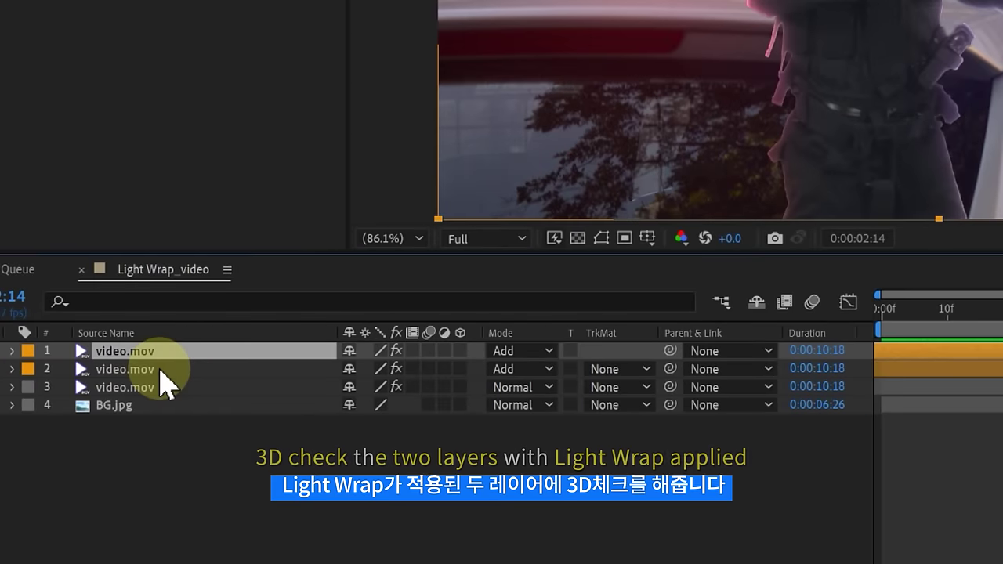
Step: Make both light-wrap layers 3D and add a Point Light with Inverse Square Clamped falloff
{"action": "left_click", "coordinate": [125, 370], "text": "ctrl"}
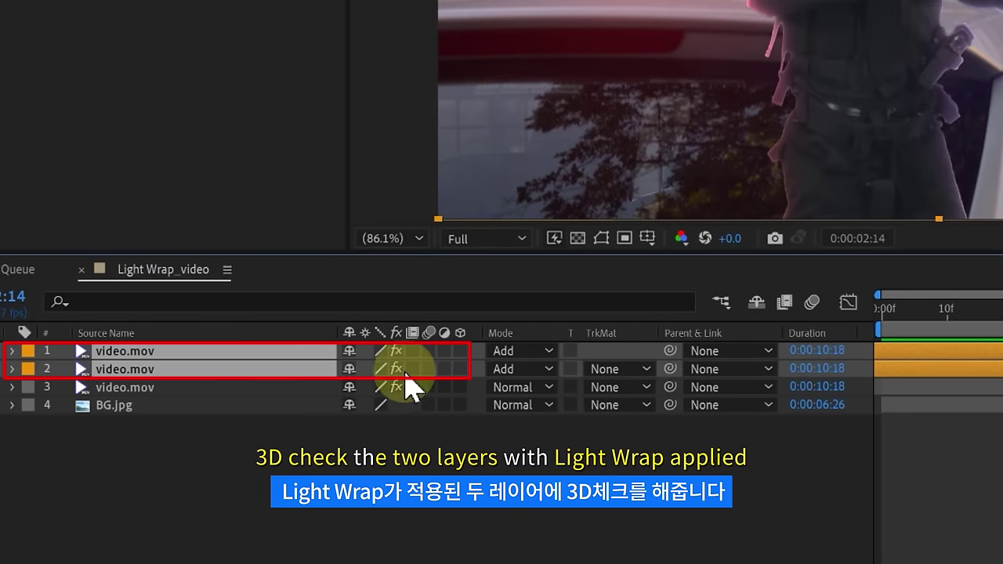
{"action": "left_click_drag", "start_coordinate": [460, 351], "coordinate": [460, 369]}
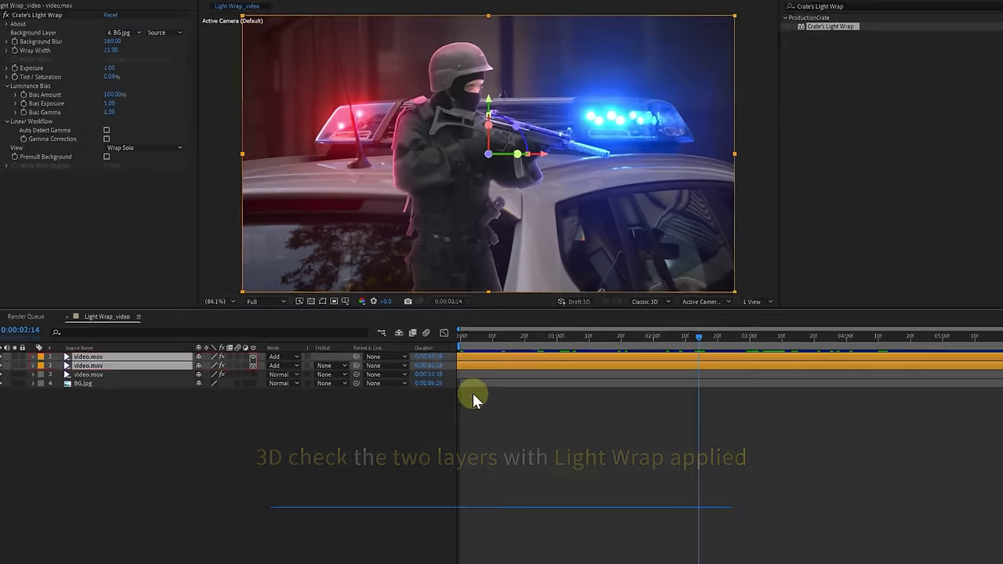
{"action": "right_click", "coordinate": [474, 393]}
{"action": "mouse_move", "coordinate": [564, 397]}
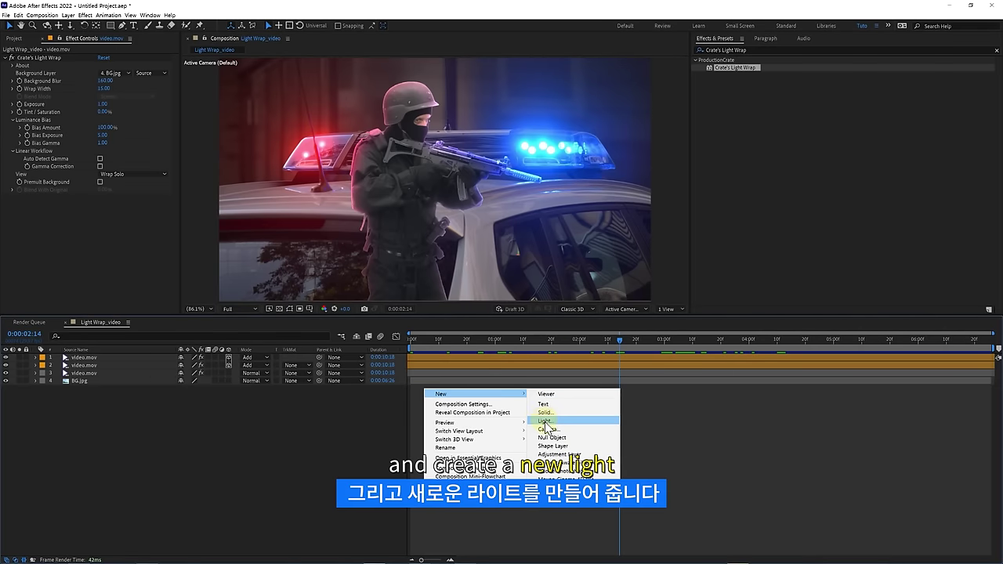
{"action": "left_click", "coordinate": [545, 424]}
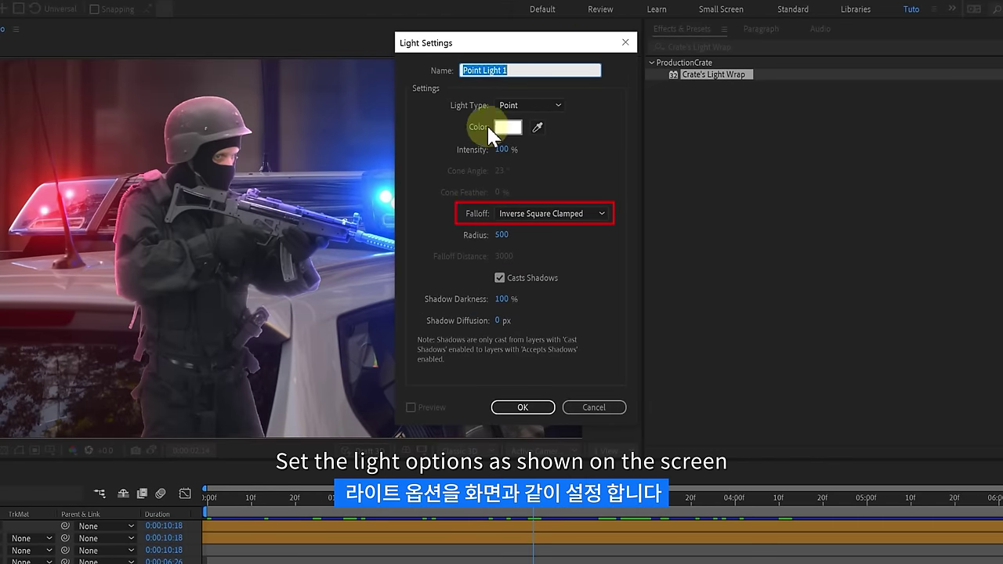
{"action": "left_click", "coordinate": [518, 224]}
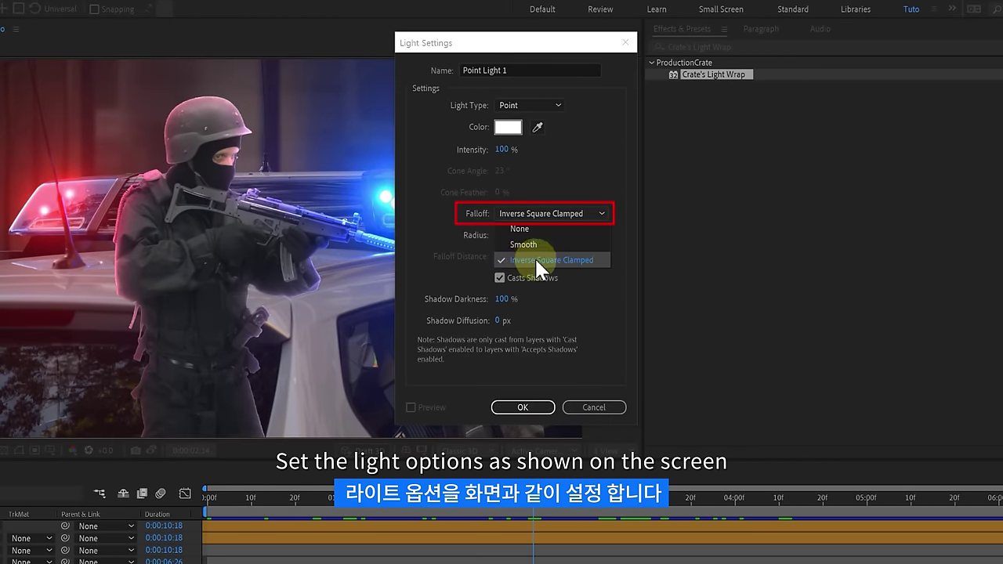
{"action": "left_click", "coordinate": [530, 259]}
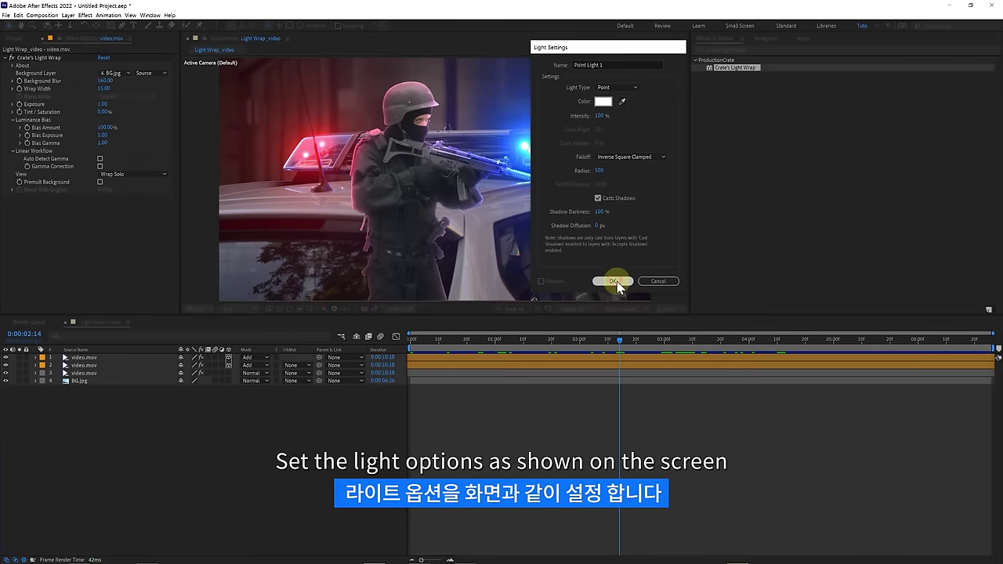
{"action": "left_click", "coordinate": [523, 407]}
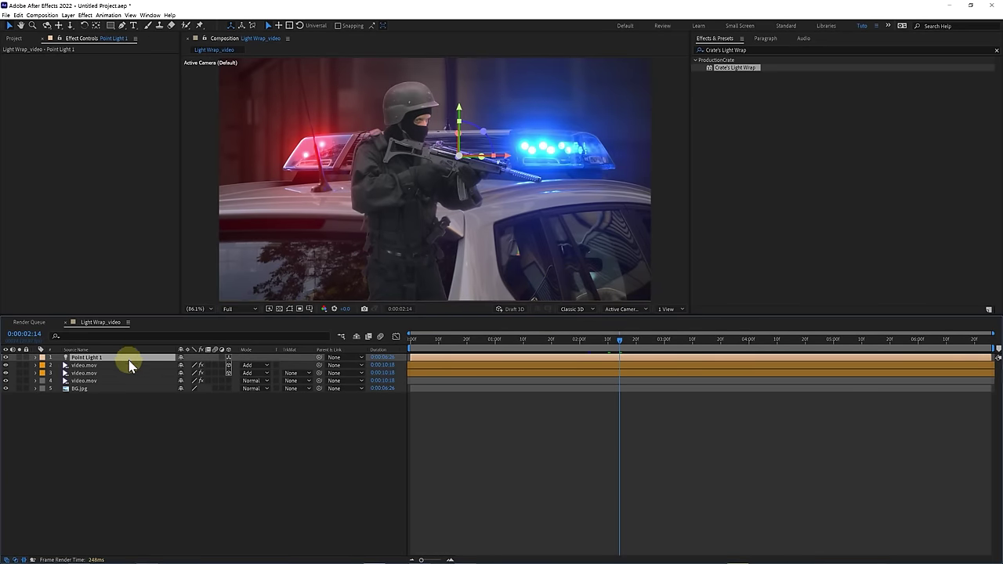
Step: Position Point Light 1 near the soldier's head at 969.0, 291.5, -65.0
{"action": "left_click", "coordinate": [36, 357]}
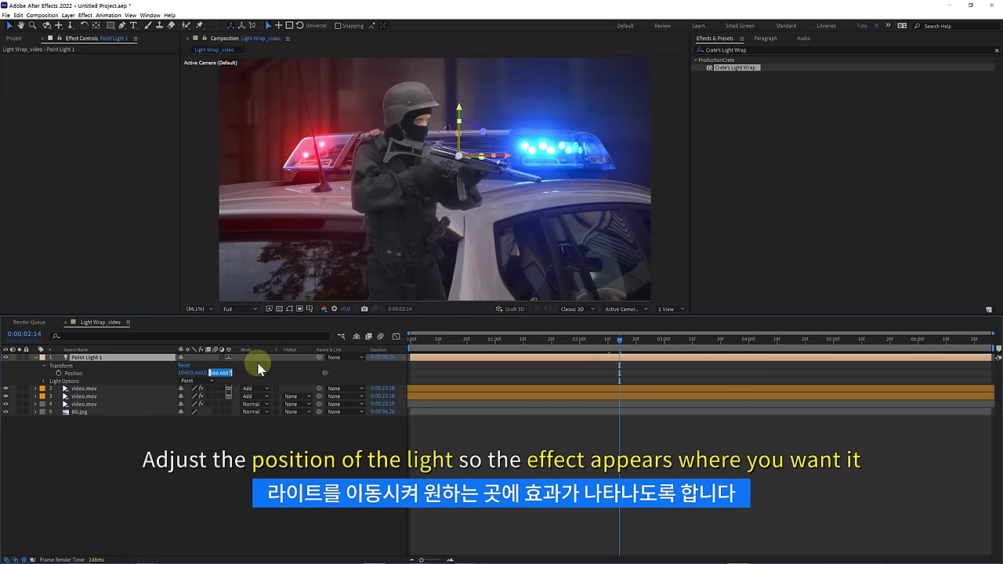
{"action": "type", "text": "0"}
{"action": "key", "text": "Return"}
{"action": "scroll", "coordinate": [449, 172], "scroll_direction": "up", "scroll_amount": 3}
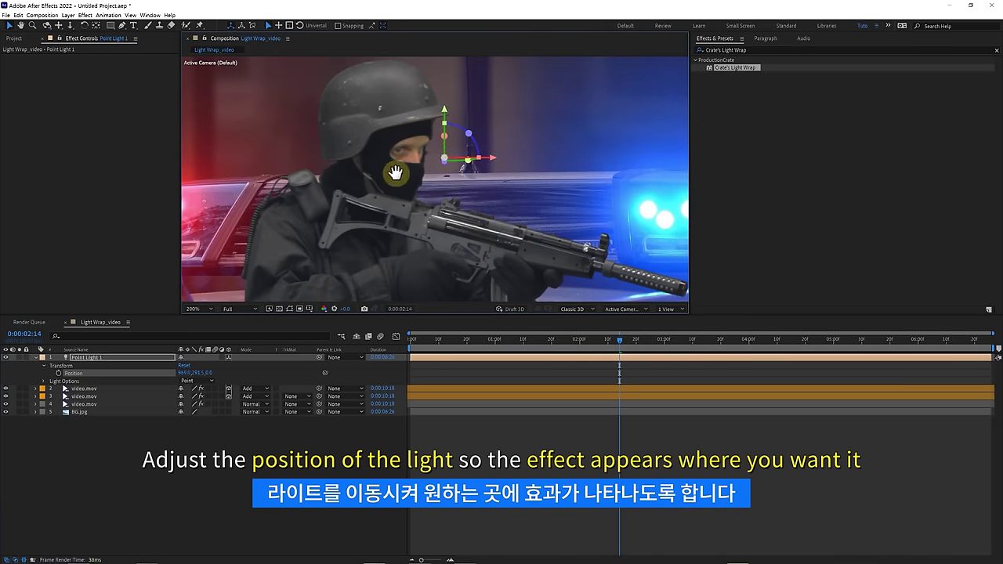
{"action": "left_click_drag", "start_coordinate": [446, 161], "coordinate": [425, 168]}
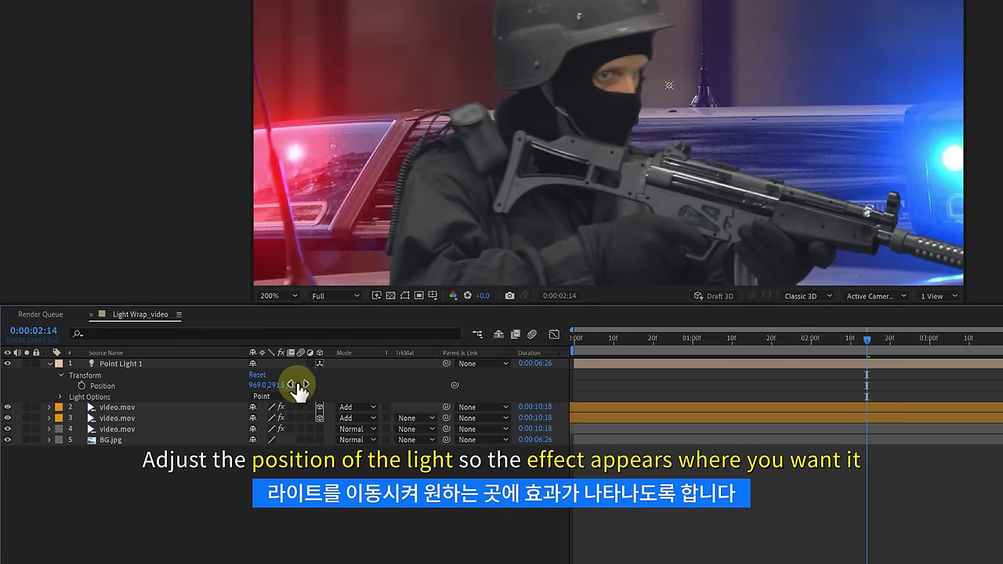
{"action": "mouse_move", "coordinate": [296, 383]}
{"action": "left_mouse_down"}
{"action": "mouse_move", "coordinate": [217, 381]}
{"action": "mouse_move", "coordinate": [241, 380]}
{"action": "left_mouse_up"}
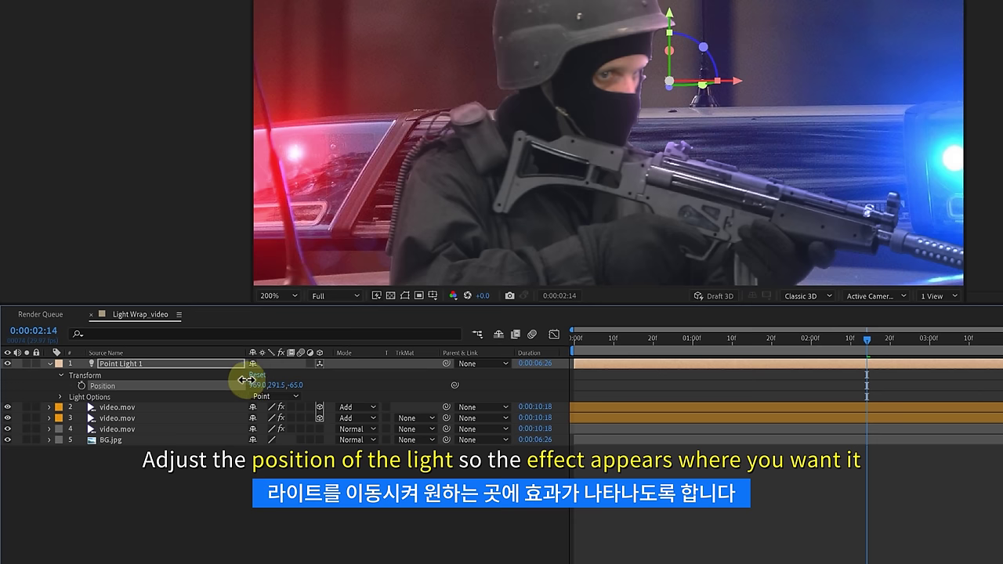
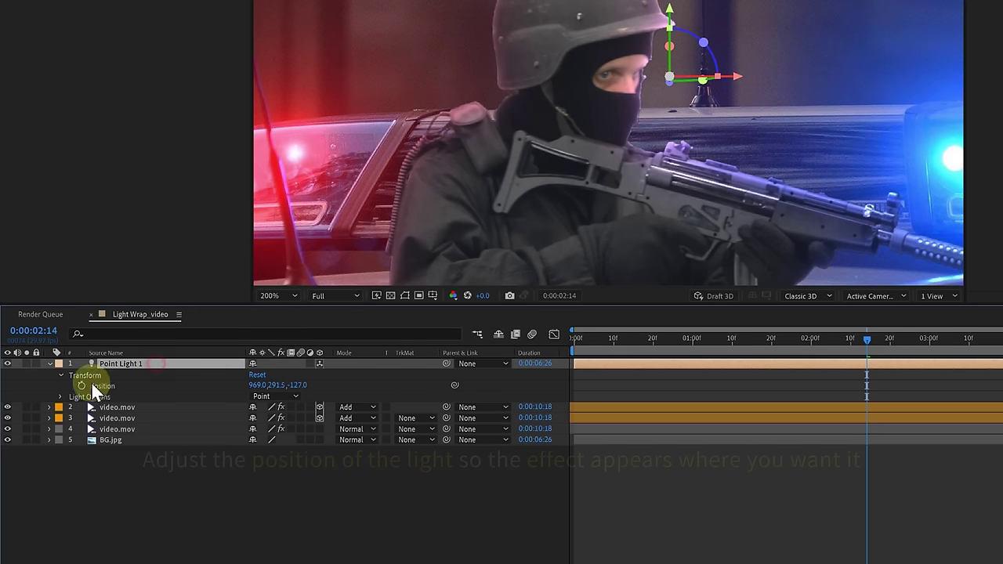
Step: Change Point Light 1's colour from red to orange in its Light Options
{"action": "left_click", "coordinate": [61, 398]}
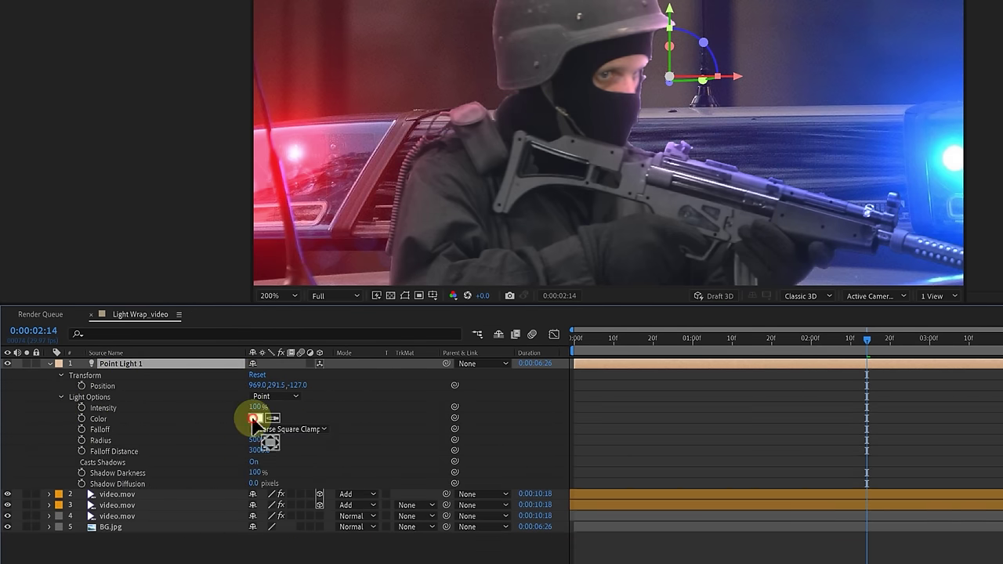
{"action": "left_click", "coordinate": [254, 421]}
{"action": "left_click_drag", "start_coordinate": [988, 209], "coordinate": [990, 217]}
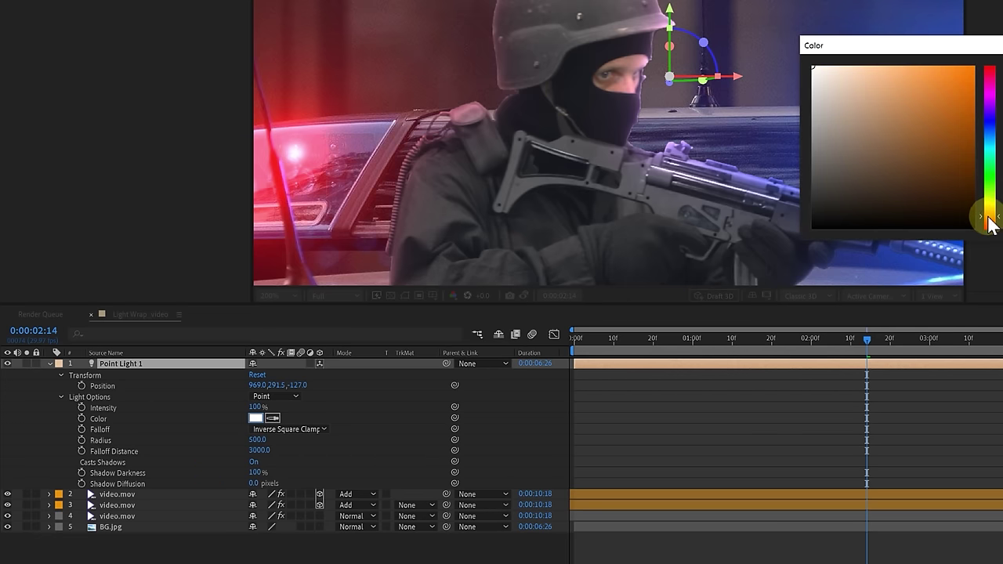
{"action": "left_click", "coordinate": [841, 92]}
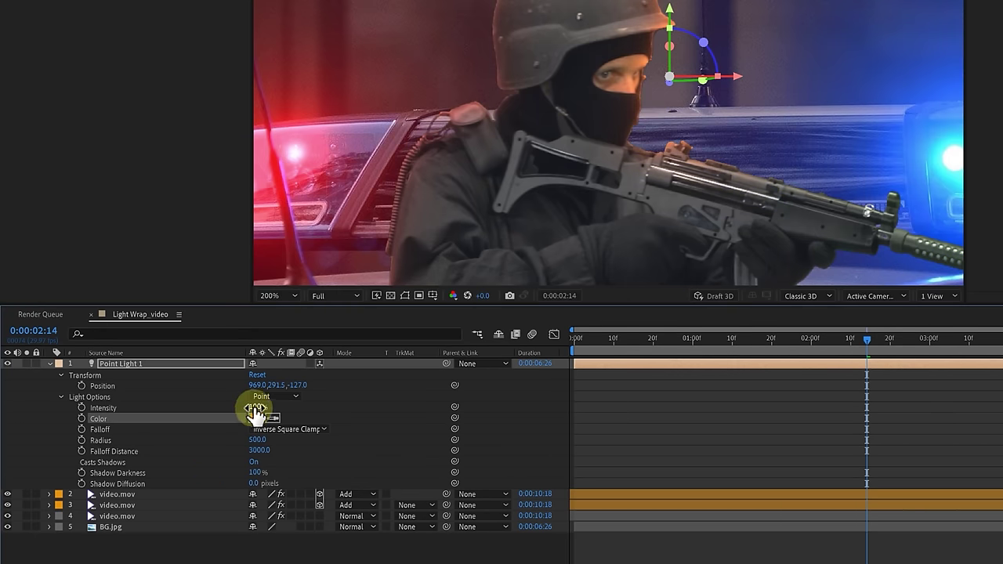
Step: Raise Point Light 1's intensity to 256% and reduce its radius to 147
{"action": "left_click_drag", "start_coordinate": [255, 408], "coordinate": [340, 405]}
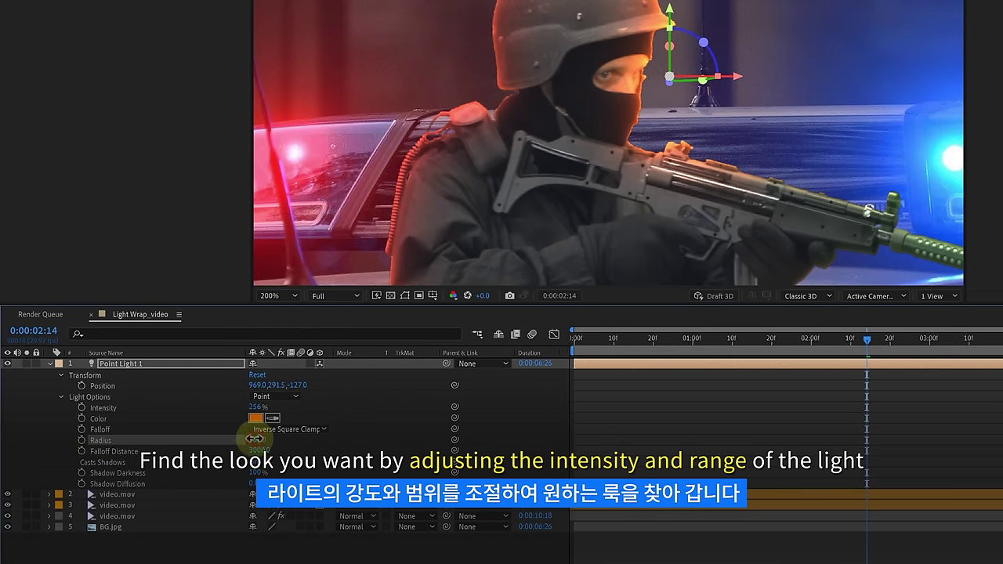
{"action": "left_click_drag", "start_coordinate": [245, 439], "coordinate": [239, 440]}
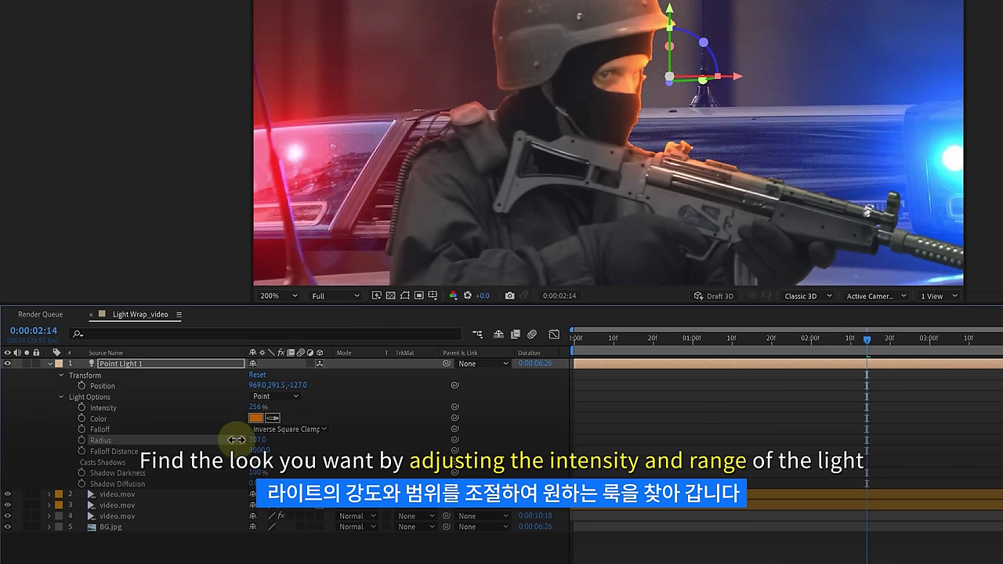
{"action": "mouse_move", "coordinate": [231, 440]}
{"action": "left_mouse_down"}
{"action": "mouse_move", "coordinate": [202, 441]}
{"action": "mouse_move", "coordinate": [228, 441]}
{"action": "mouse_move", "coordinate": [217, 442]}
{"action": "left_mouse_up"}
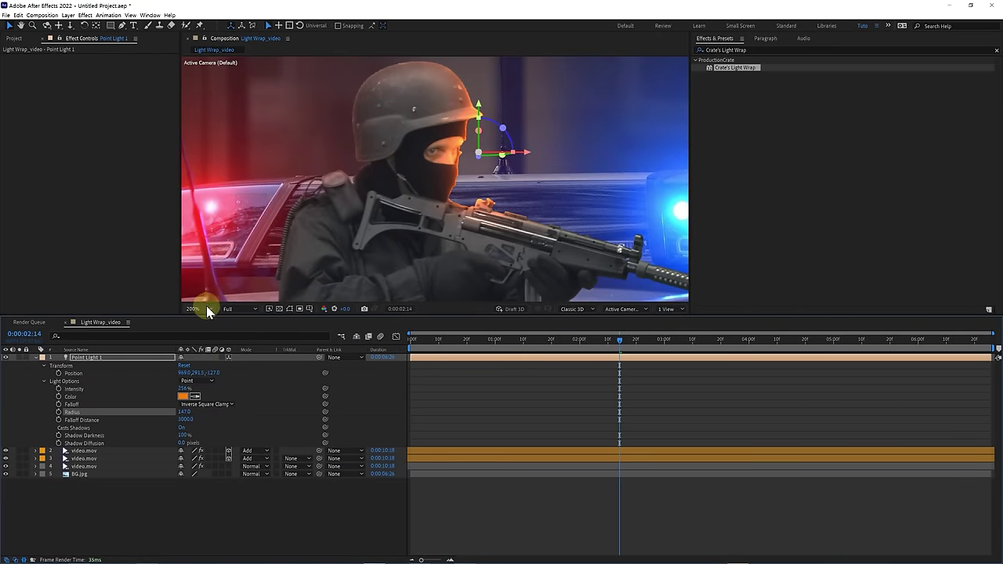
Step: Fit the whole frame in the viewer and move the light toward the blue police lights
{"action": "left_click", "coordinate": [206, 305]}
{"action": "left_click", "coordinate": [200, 338]}
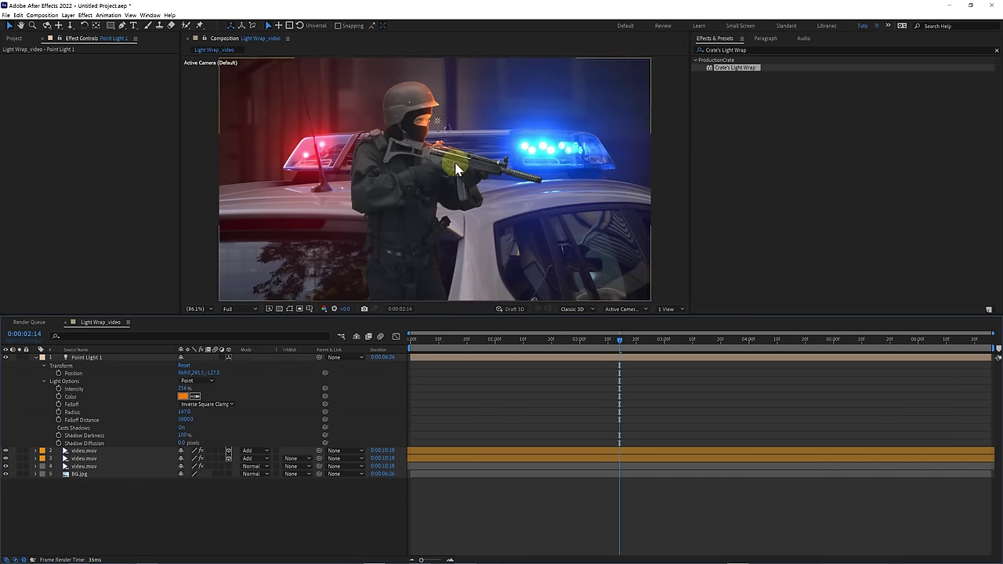
{"action": "mouse_move", "coordinate": [437, 122]}
{"action": "left_mouse_down"}
{"action": "mouse_move", "coordinate": [505, 200]}
{"action": "mouse_move", "coordinate": [451, 114]}
{"action": "mouse_move", "coordinate": [517, 182]}
{"action": "mouse_move", "coordinate": [475, 150]}
{"action": "mouse_move", "coordinate": [520, 159]}
{"action": "left_mouse_up"}
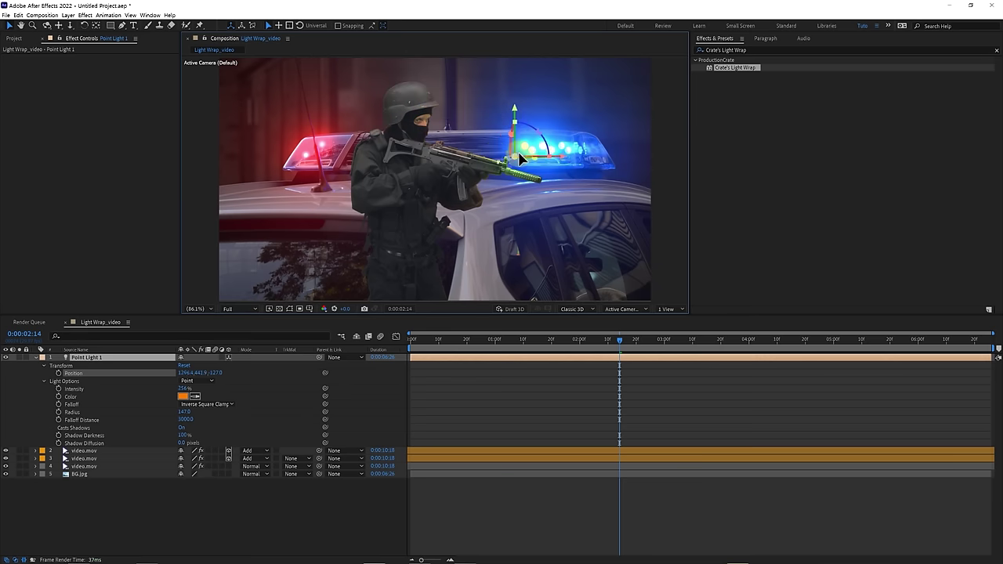
Step: Set video.mov's Light Wrap Tint/Saturation to 0
{"action": "left_click", "coordinate": [84, 459]}
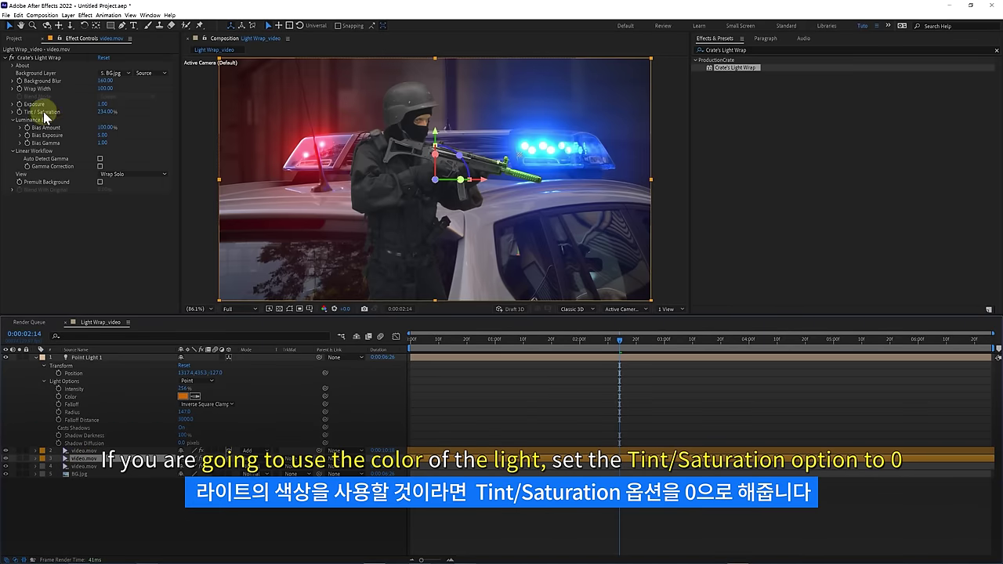
{"action": "left_click", "coordinate": [108, 112]}
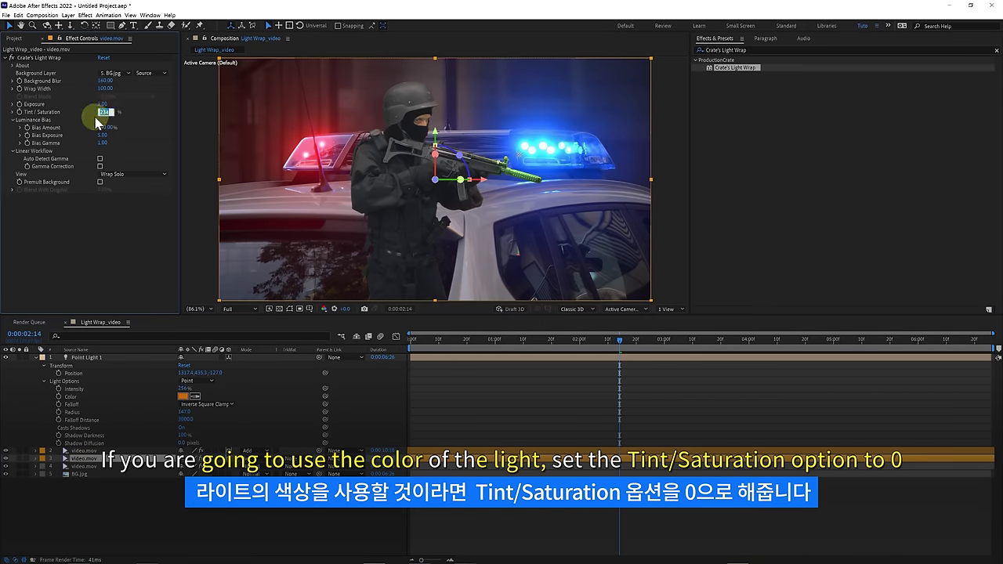
{"action": "type", "text": "0"}
{"action": "key", "text": "Return"}
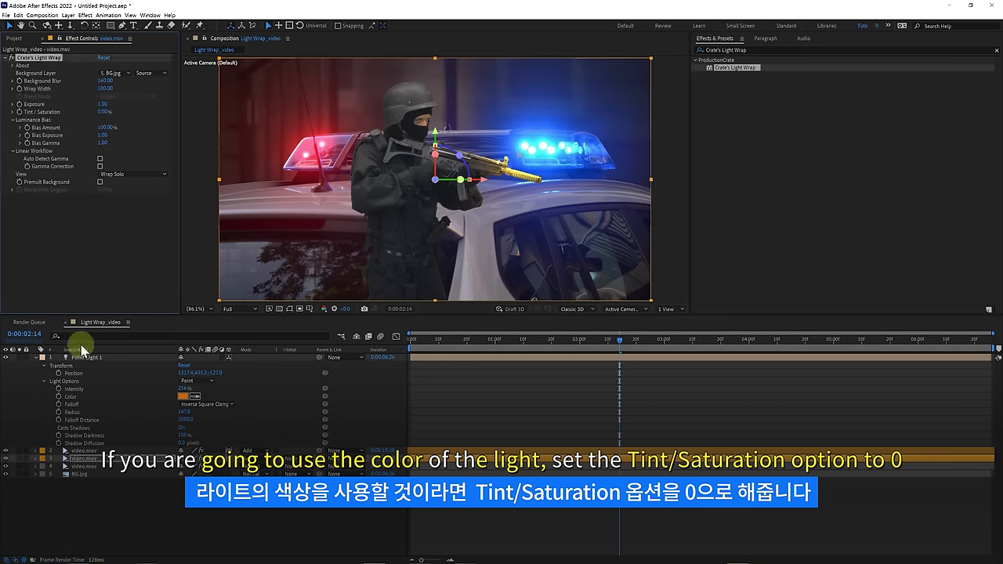
Step: Reposition Point Light 1 to 991.3, 295.9, -127.0 near the soldier's helmet
{"action": "left_click", "coordinate": [87, 358]}
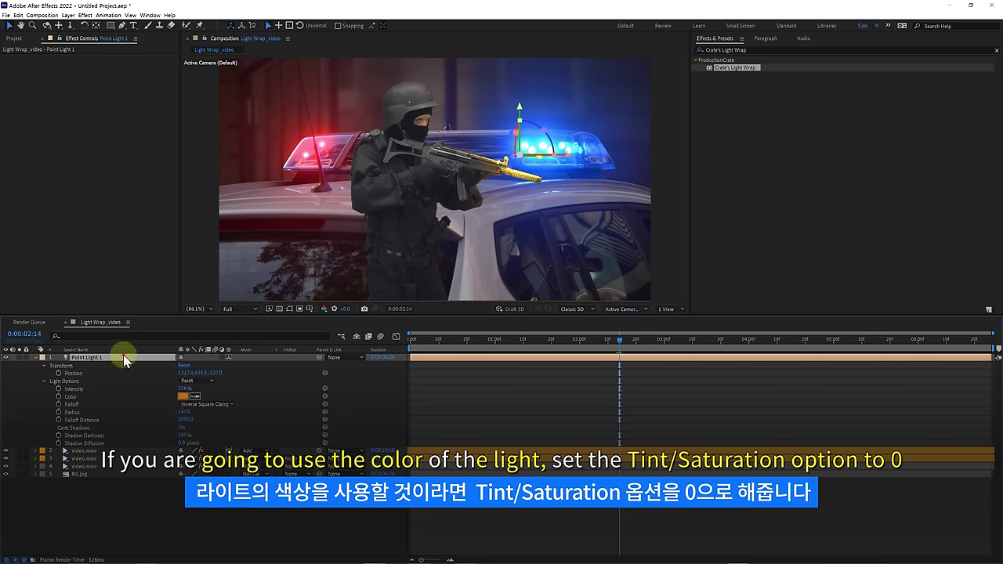
{"action": "left_click_drag", "start_coordinate": [515, 133], "coordinate": [354, 247]}
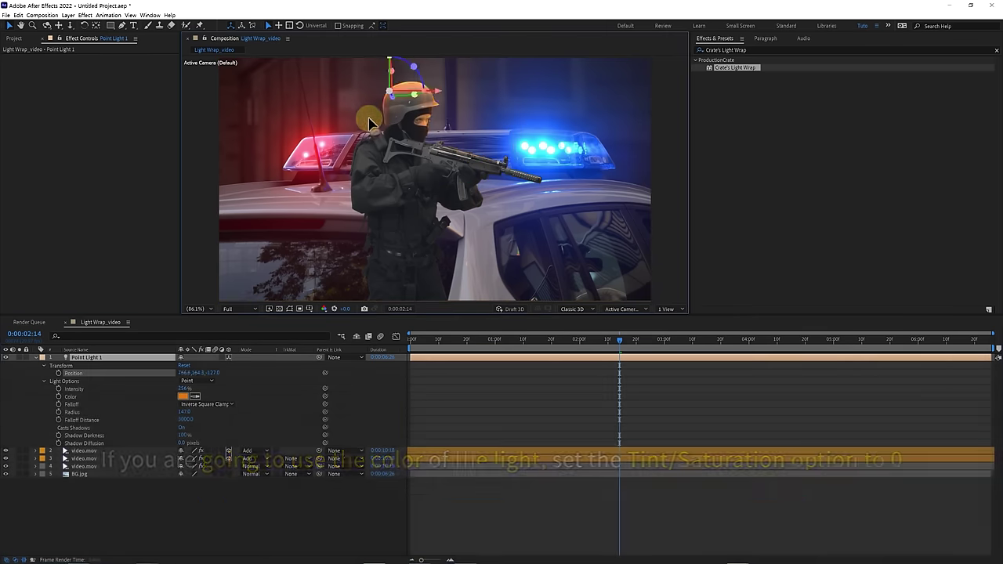
{"action": "mouse_move", "coordinate": [362, 285]}
{"action": "left_mouse_down"}
{"action": "mouse_move", "coordinate": [454, 236]}
{"action": "mouse_move", "coordinate": [413, 87]}
{"action": "mouse_move", "coordinate": [451, 128]}
{"action": "left_mouse_up"}
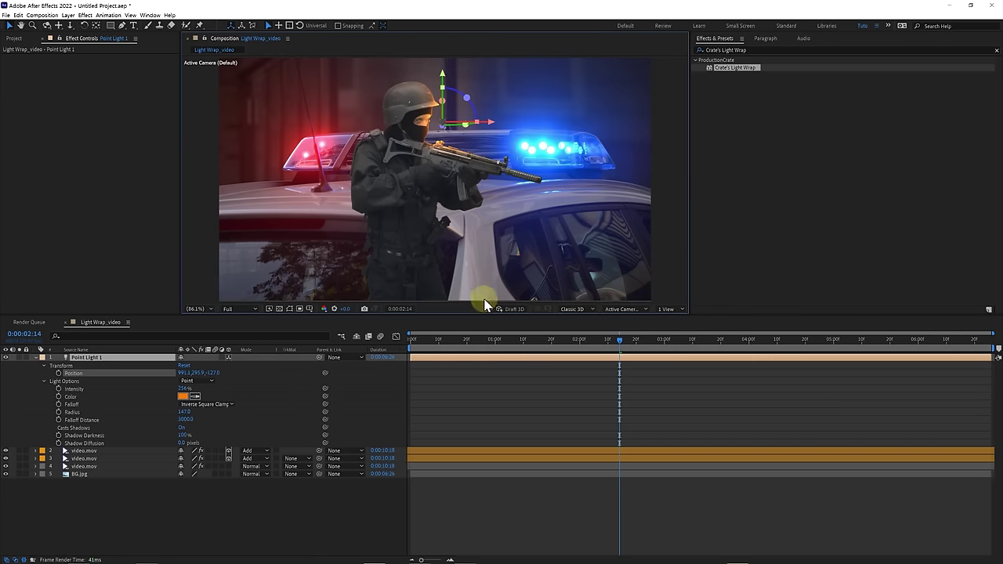
{"action": "left_click", "coordinate": [476, 387]}
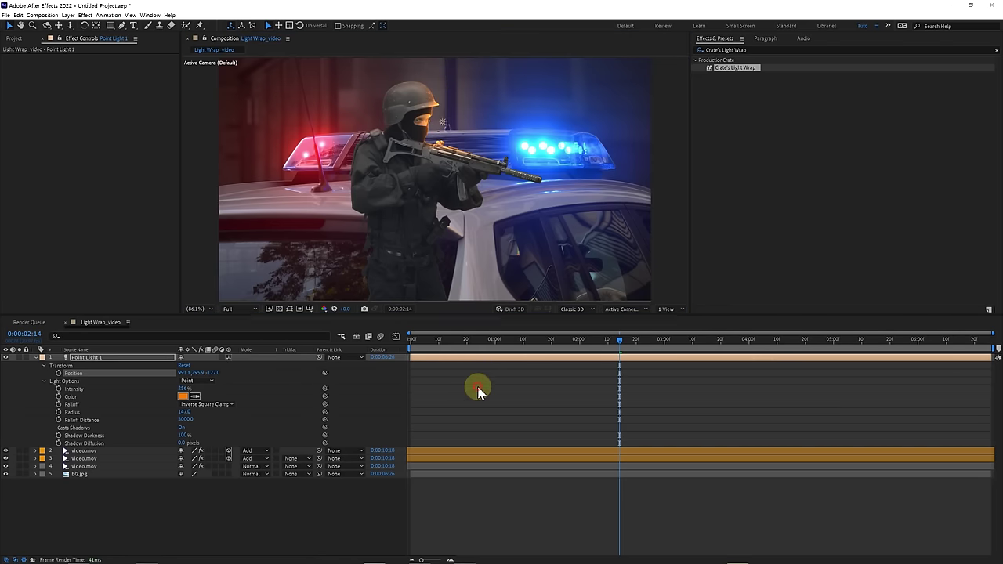
Step: Duplicate Point Light 1 into Point Light 2 and move it beside the helmet
{"action": "left_click", "coordinate": [37, 358]}
{"action": "left_click", "coordinate": [81, 358]}
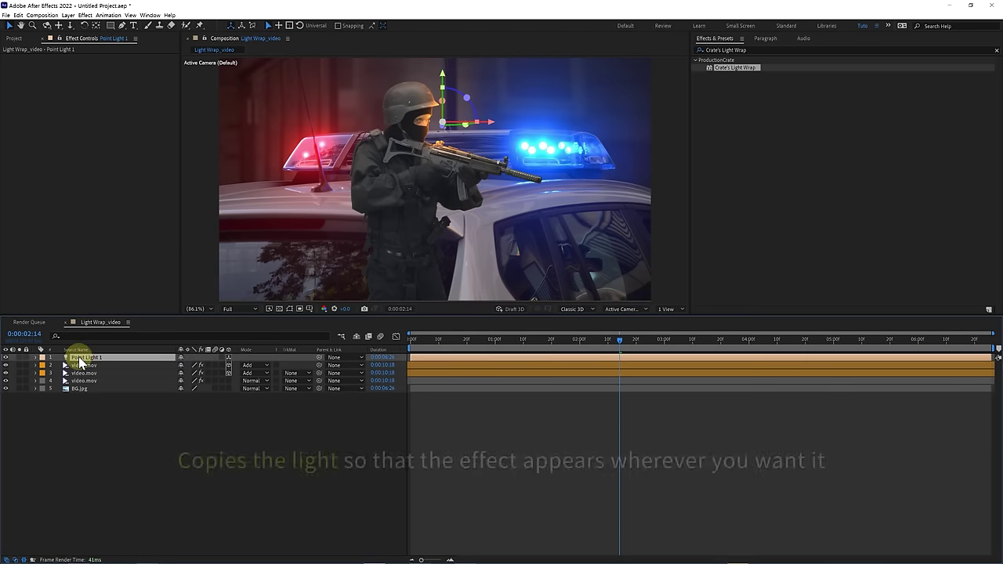
{"action": "key", "text": "ctrl+d"}
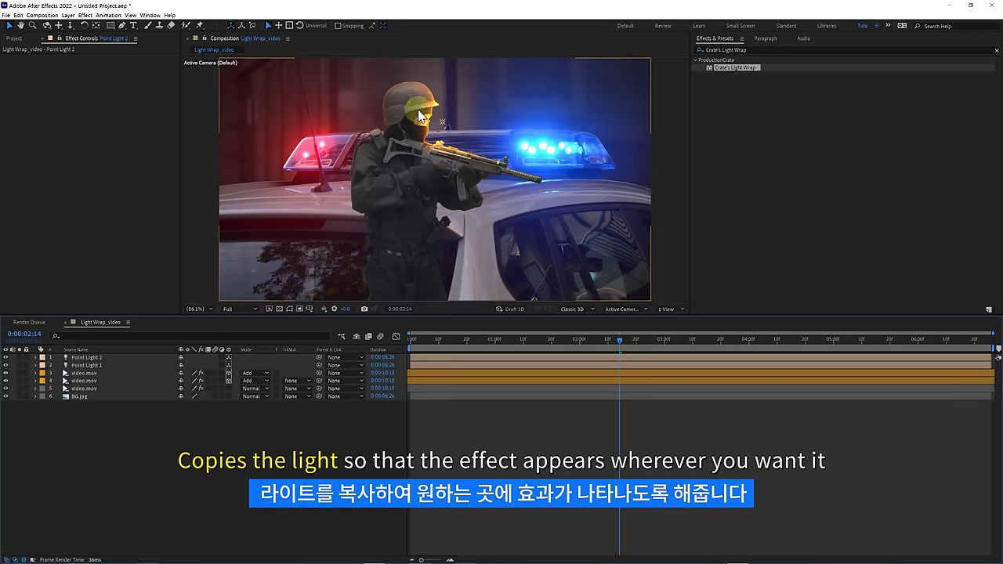
{"action": "mouse_move", "coordinate": [441, 120]}
{"action": "left_mouse_down"}
{"action": "mouse_move", "coordinate": [367, 110]}
{"action": "mouse_move", "coordinate": [355, 119]}
{"action": "left_mouse_up"}
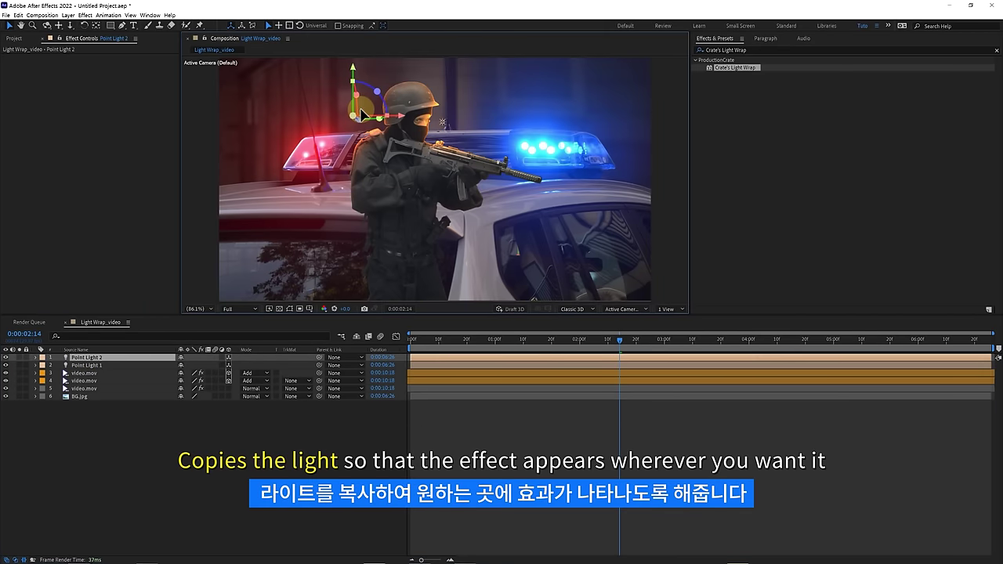
Step: Make Point Light 2 red and shift it further left
{"action": "left_click", "coordinate": [60, 351]}
{"action": "left_click", "coordinate": [35, 358]}
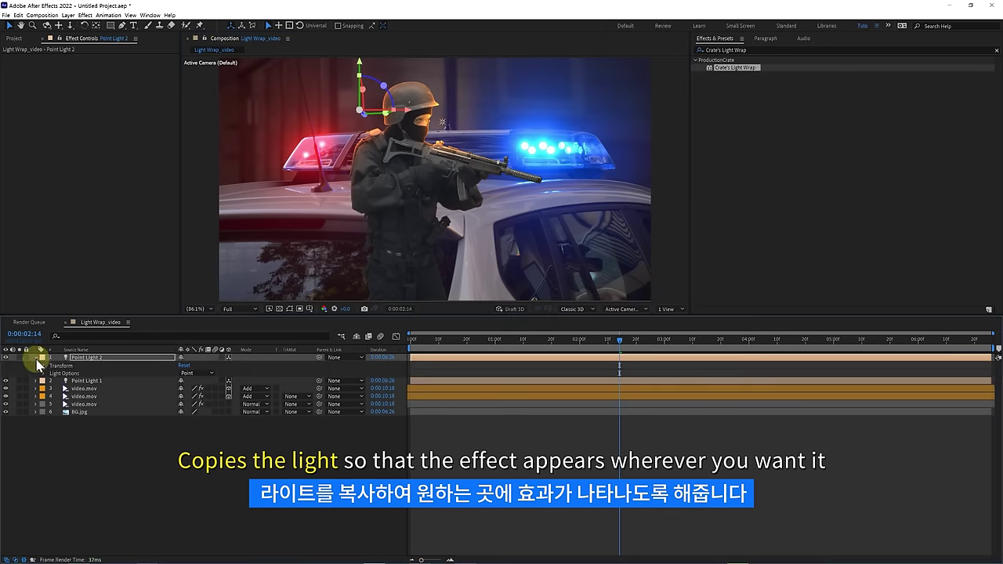
{"action": "left_click", "coordinate": [43, 373]}
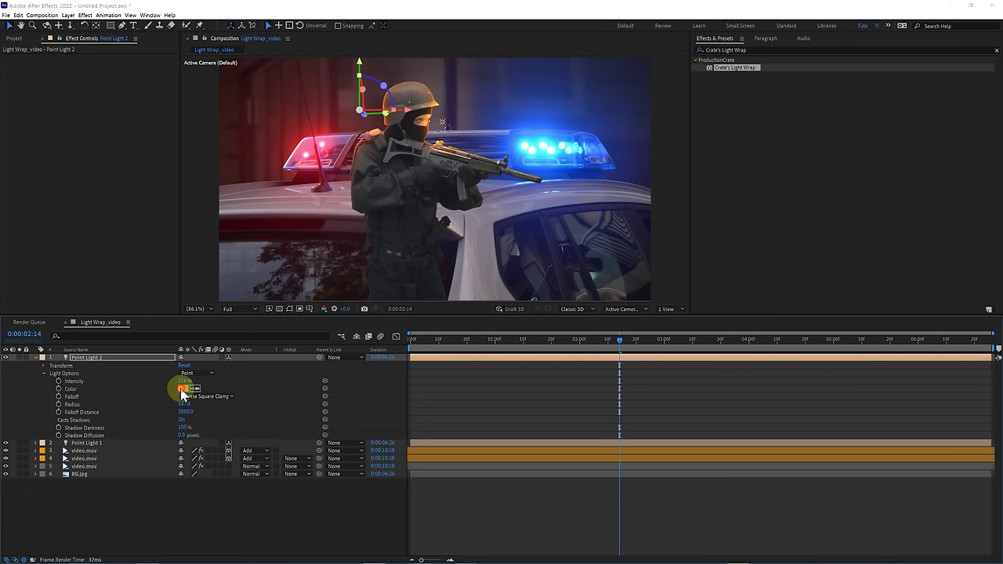
{"action": "left_click", "coordinate": [183, 390]}
{"action": "left_click_drag", "start_coordinate": [710, 180], "coordinate": [710, 155]}
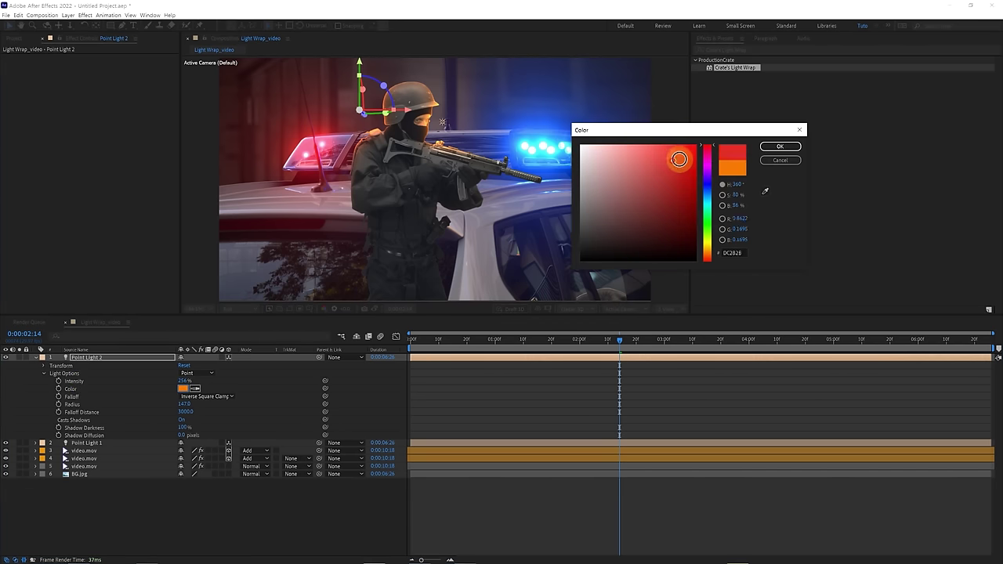
{"action": "key", "text": "Return"}
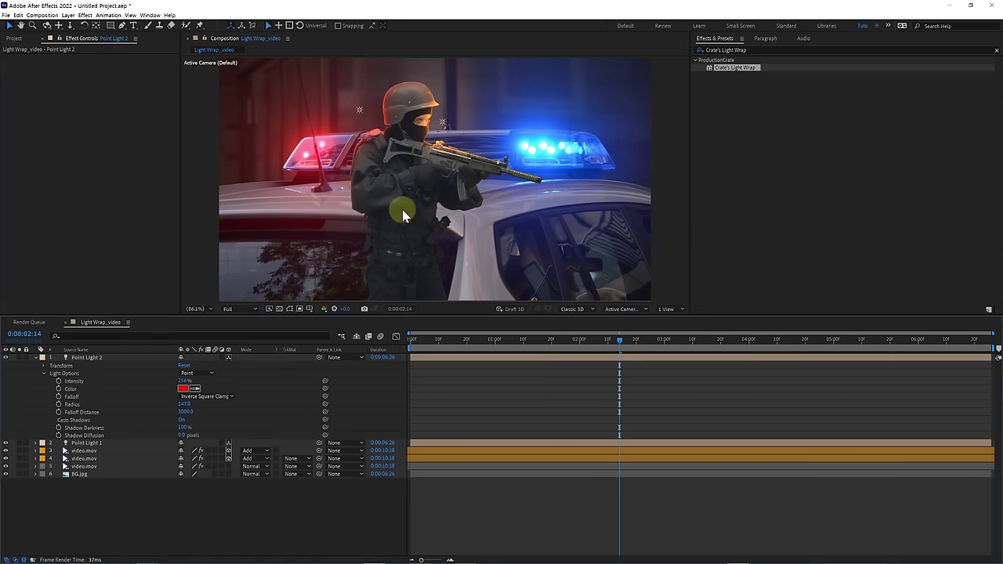
{"action": "left_click_drag", "start_coordinate": [381, 107], "coordinate": [354, 122]}
Step: Set Point Light 2's intensity to 383% and radius to 242, then collapse the layer
{"action": "left_click", "coordinate": [185, 380]}
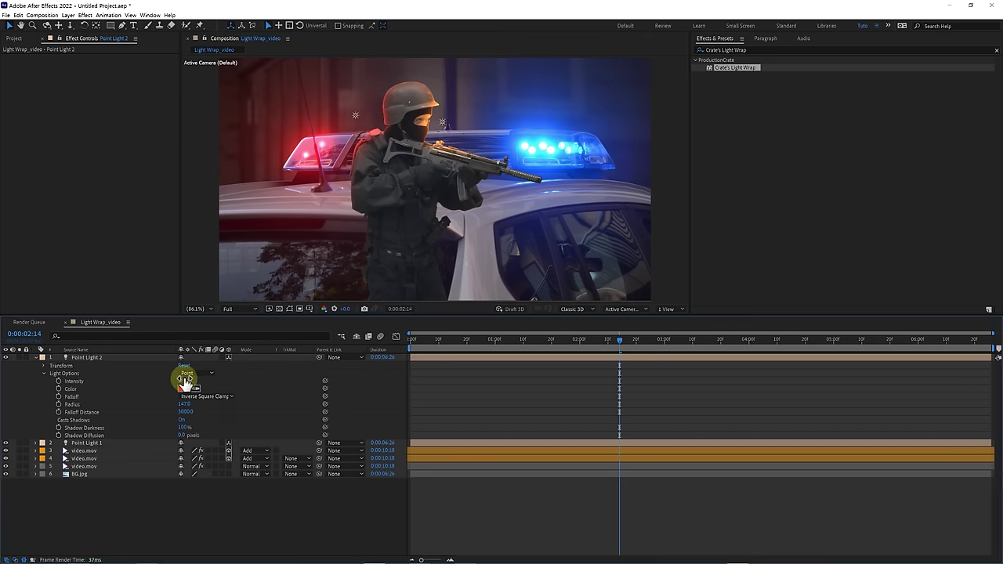
{"action": "left_click_drag", "start_coordinate": [183, 379], "coordinate": [245, 376]}
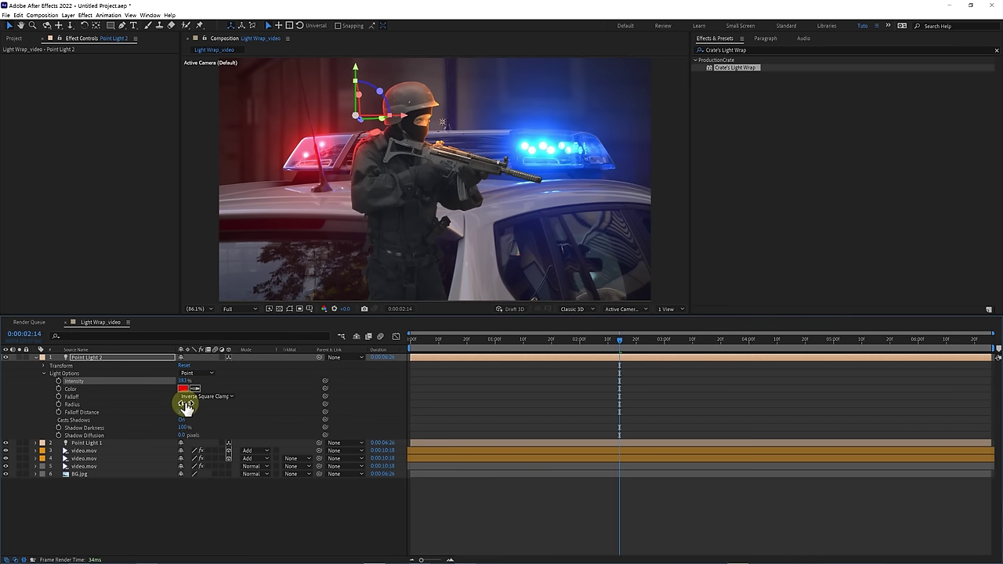
{"action": "left_click", "coordinate": [236, 419]}
{"action": "left_click", "coordinate": [110, 357]}
Step: Duplicate Point Light 2 into Point Light 3 and move it beside the soldier's gun
{"action": "left_click", "coordinate": [35, 357]}
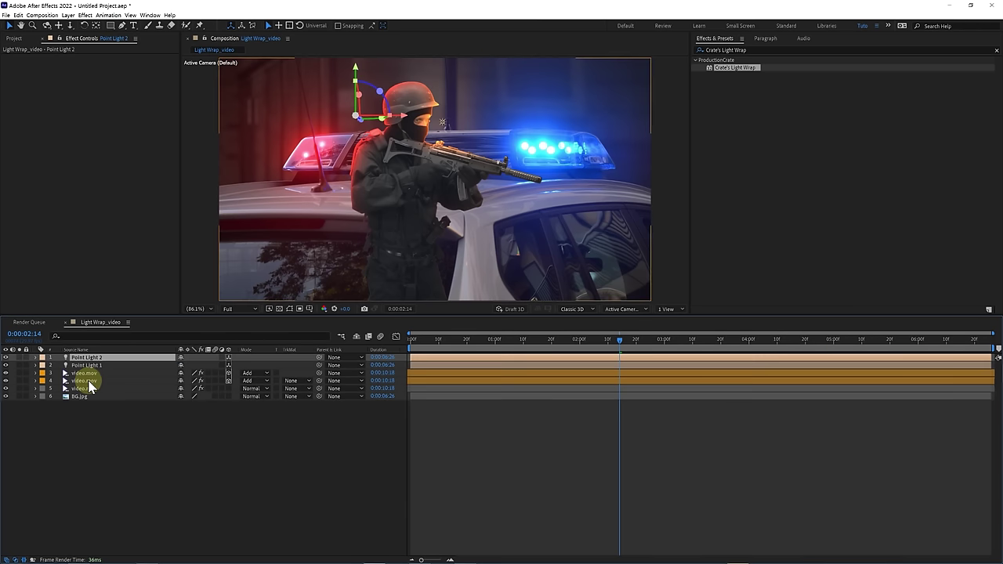
{"action": "left_click", "coordinate": [85, 366]}
{"action": "left_click", "coordinate": [85, 357], "text": "shift"}
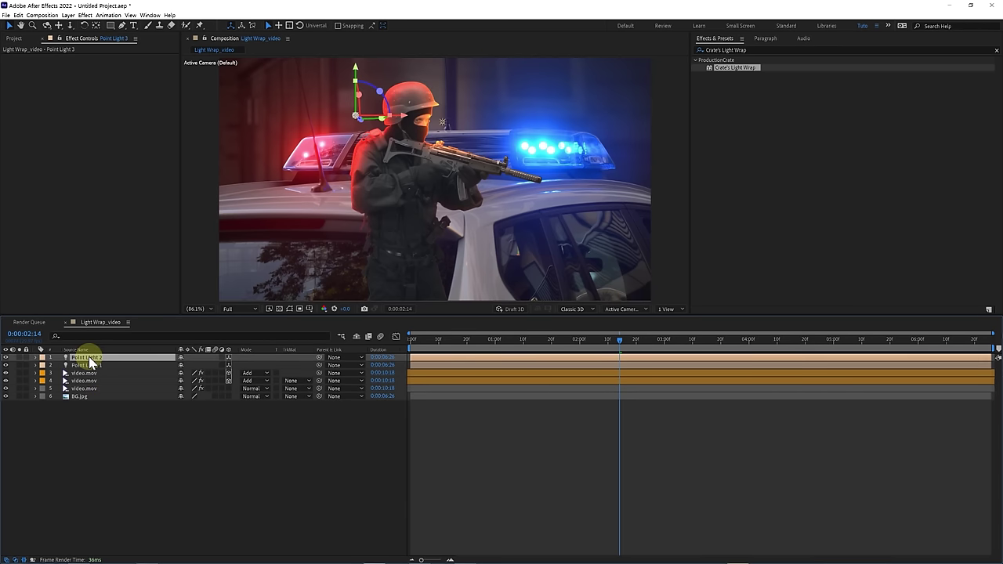
{"action": "key", "text": "ctrl+d"}
{"action": "left_click", "coordinate": [487, 436]}
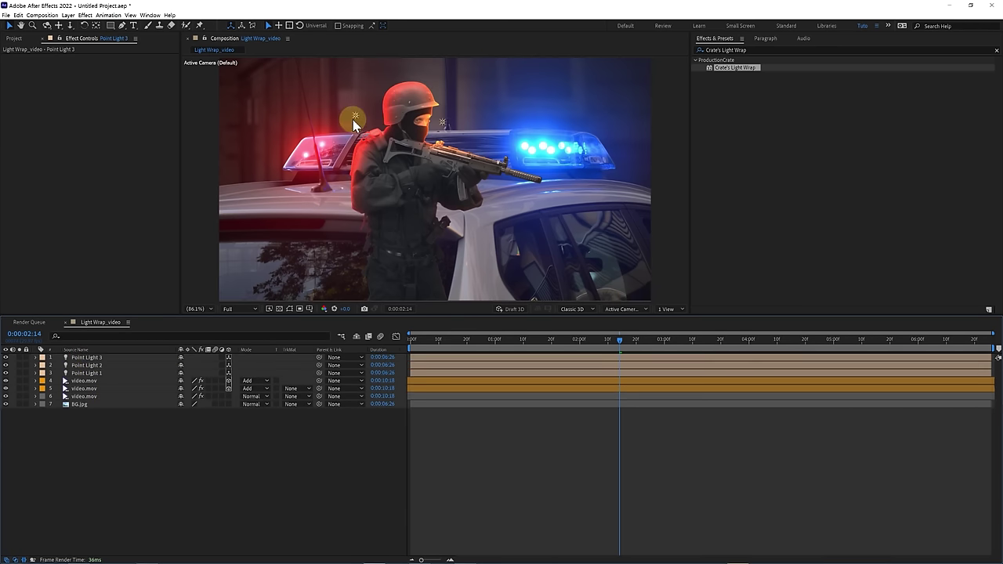
{"action": "left_click_drag", "start_coordinate": [353, 116], "coordinate": [501, 206]}
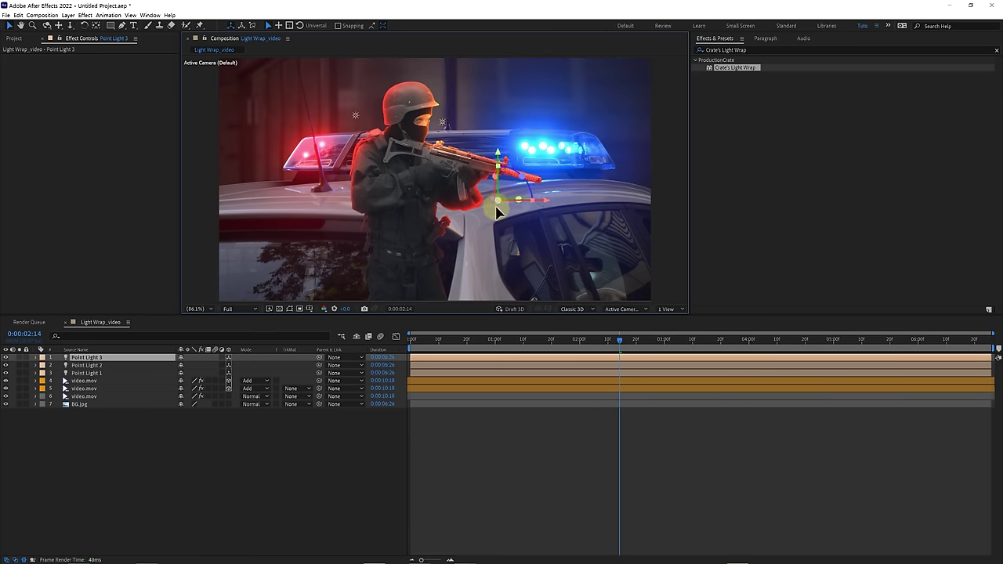
Step: Colour Point Light 3 blue (#0077FF) and fine-tune its position near the gun
{"action": "left_click", "coordinate": [36, 359]}
{"action": "left_click", "coordinate": [44, 373]}
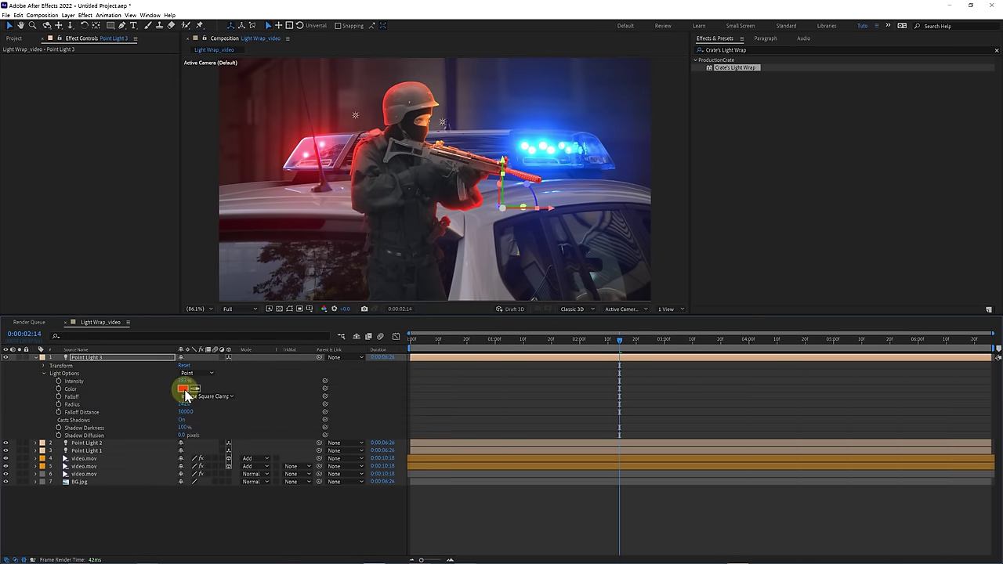
{"action": "left_click", "coordinate": [183, 388]}
{"action": "left_click", "coordinate": [707, 192]}
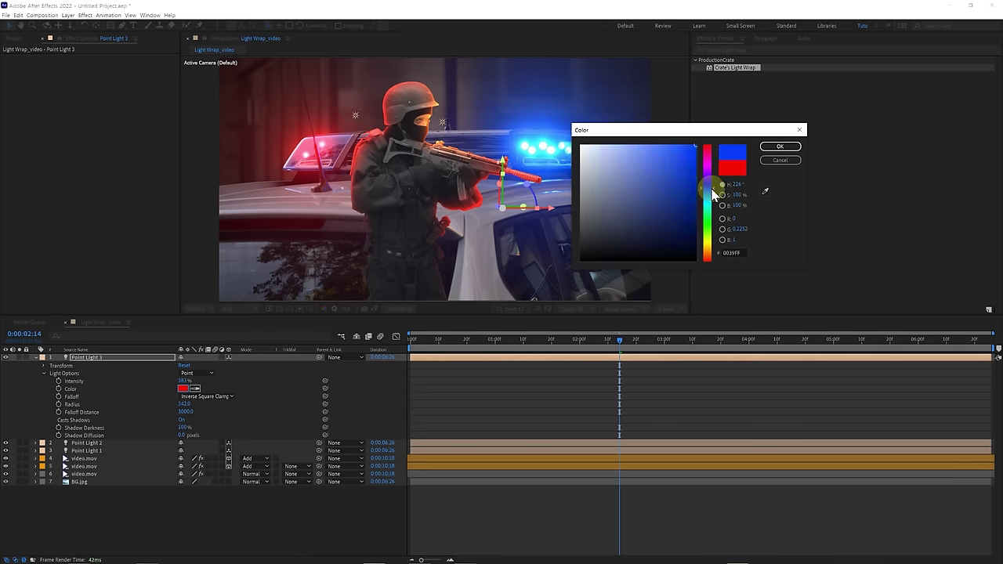
{"action": "left_click", "coordinate": [772, 148]}
{"action": "mouse_move", "coordinate": [508, 160]}
{"action": "left_mouse_down"}
{"action": "mouse_move", "coordinate": [384, 86]}
{"action": "mouse_move", "coordinate": [502, 202]}
{"action": "left_mouse_up"}
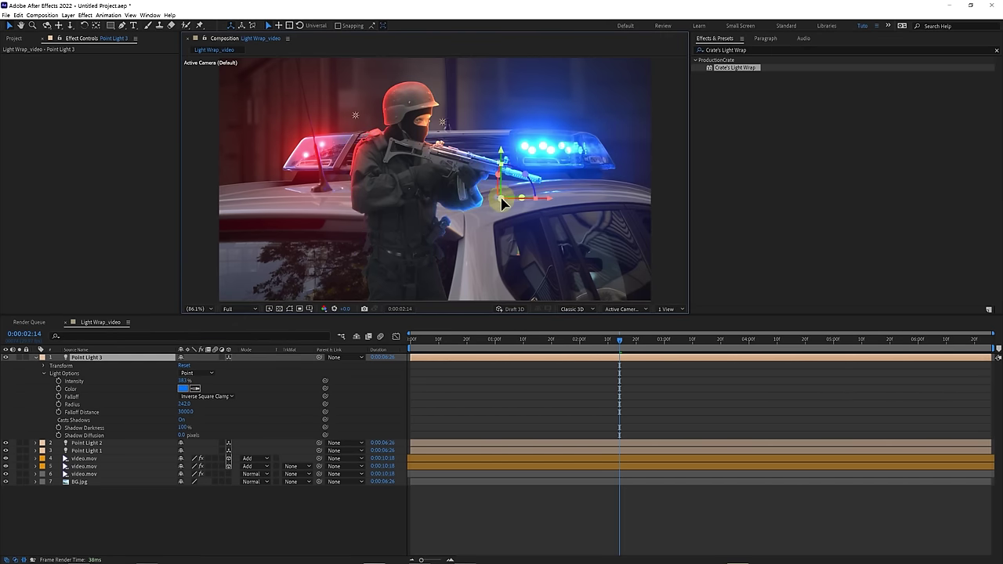
Step: Move Point Light 2 back beside the helmet and pan the view slightly
{"action": "left_click", "coordinate": [448, 122]}
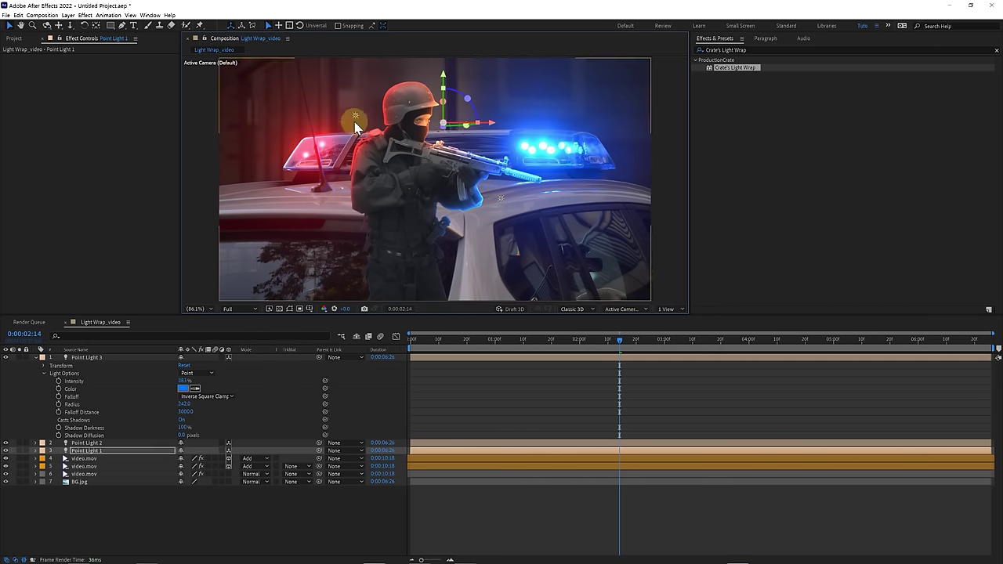
{"action": "left_click", "coordinate": [355, 120]}
{"action": "left_click_drag", "start_coordinate": [354, 119], "coordinate": [342, 286]}
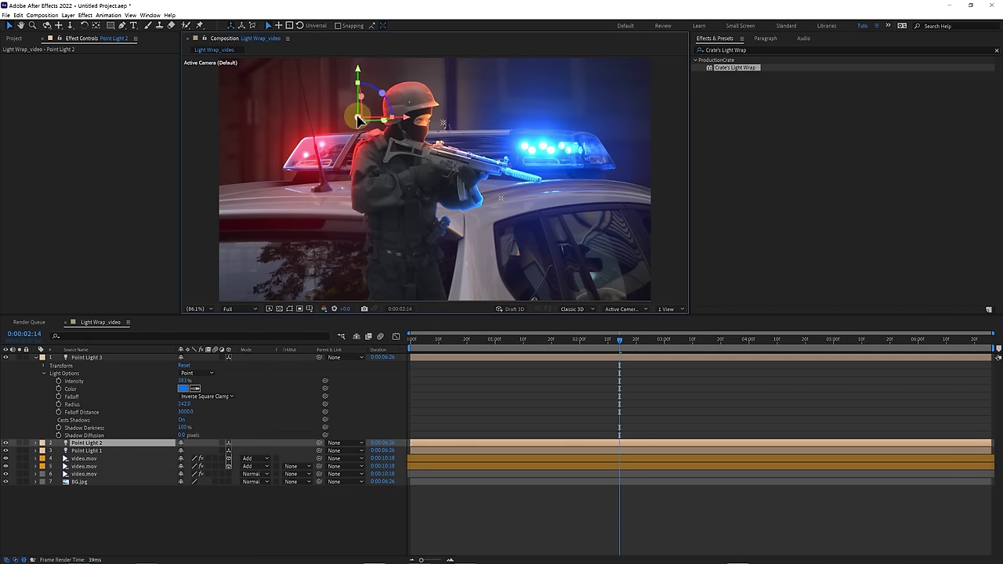
{"action": "key", "text": "ctrl+shift+a"}
{"action": "left_click_drag", "start_coordinate": [414, 173], "coordinate": [432, 187]}
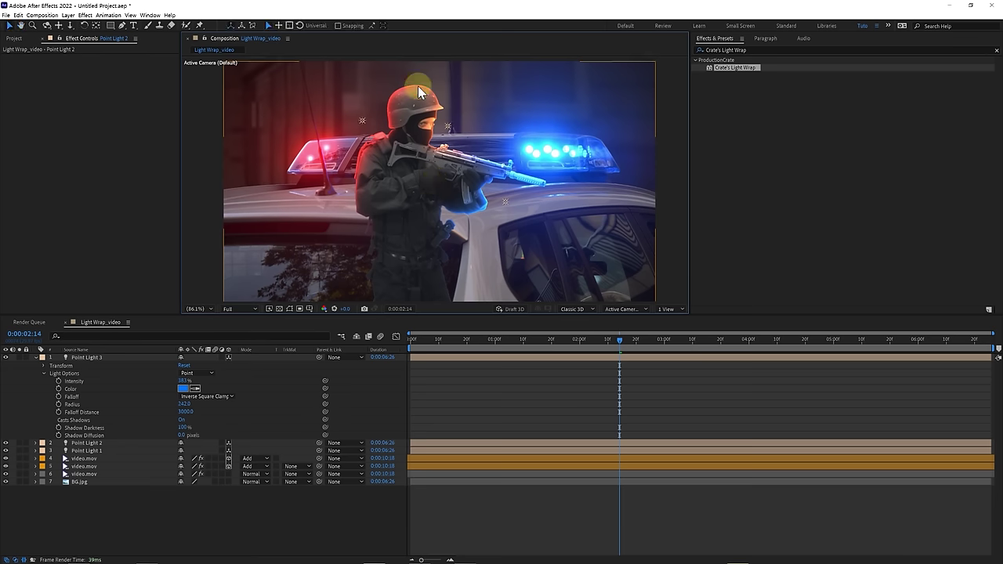
{"action": "left_click", "coordinate": [339, 185]}
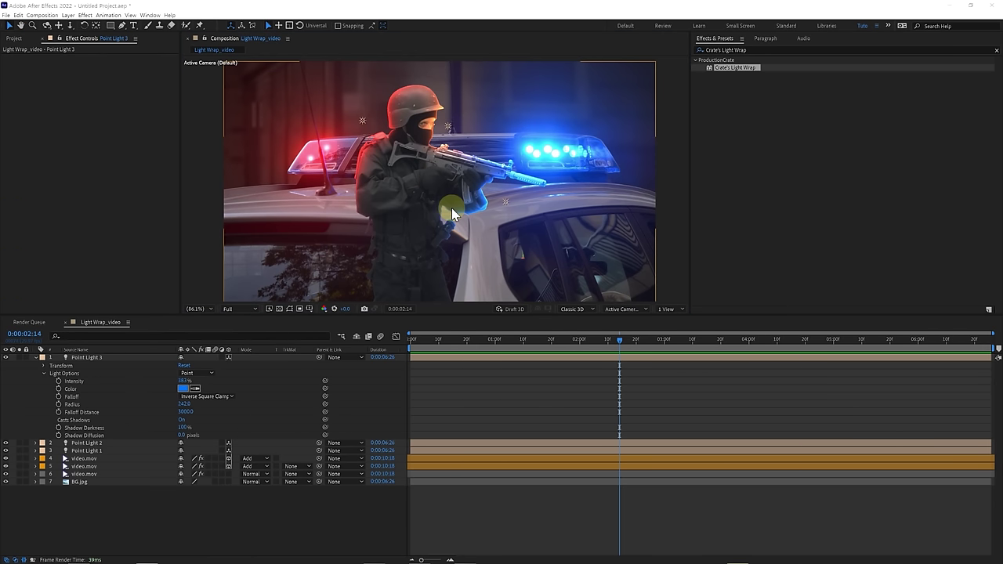
Step: At frame 0, add Position keyframes to all three lights and shift them onto the soldier
{"action": "left_click_drag", "start_coordinate": [607, 349], "coordinate": [385, 355]}
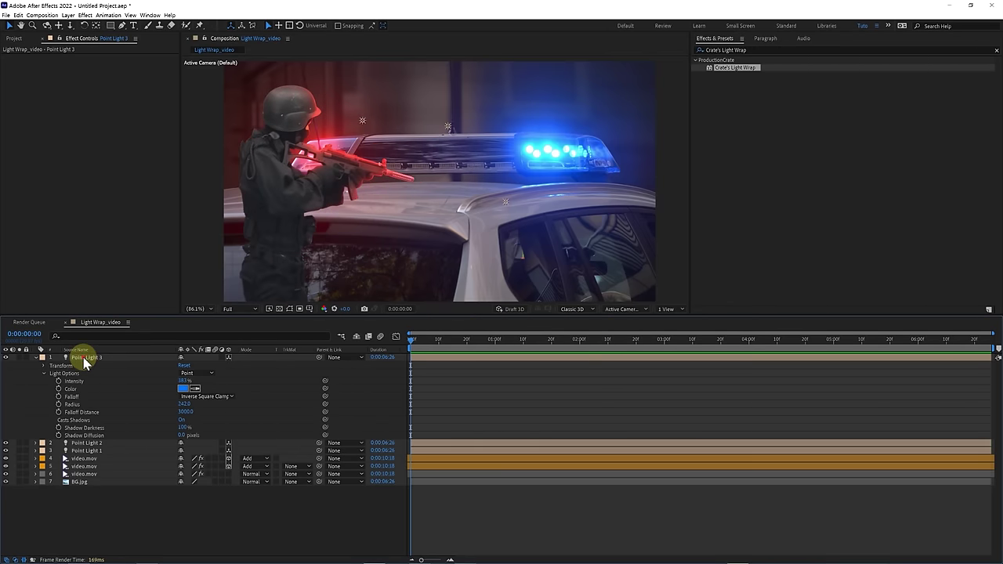
{"action": "left_click", "coordinate": [44, 357]}
{"action": "left_click", "coordinate": [77, 373], "text": "shift"}
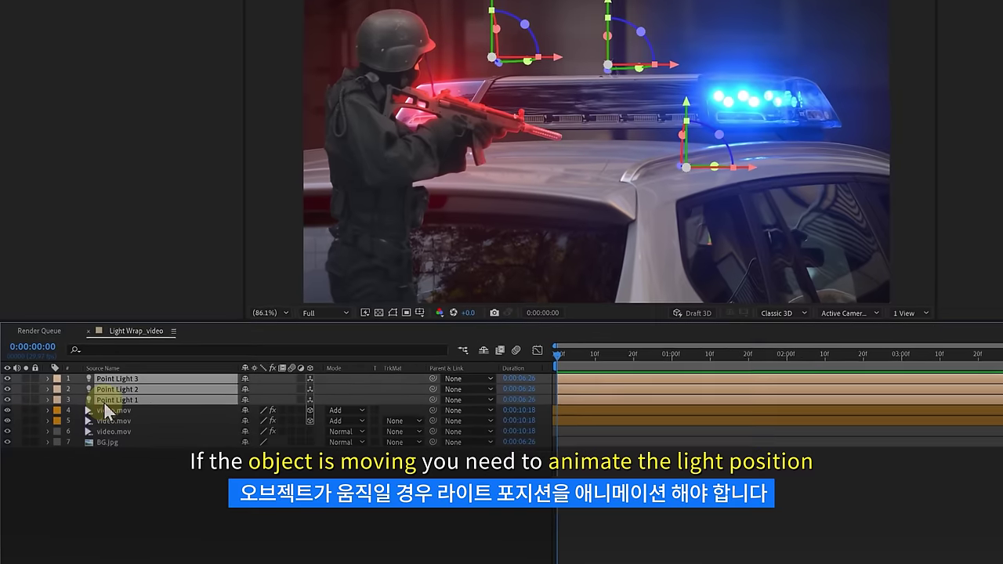
{"action": "key", "text": "p"}
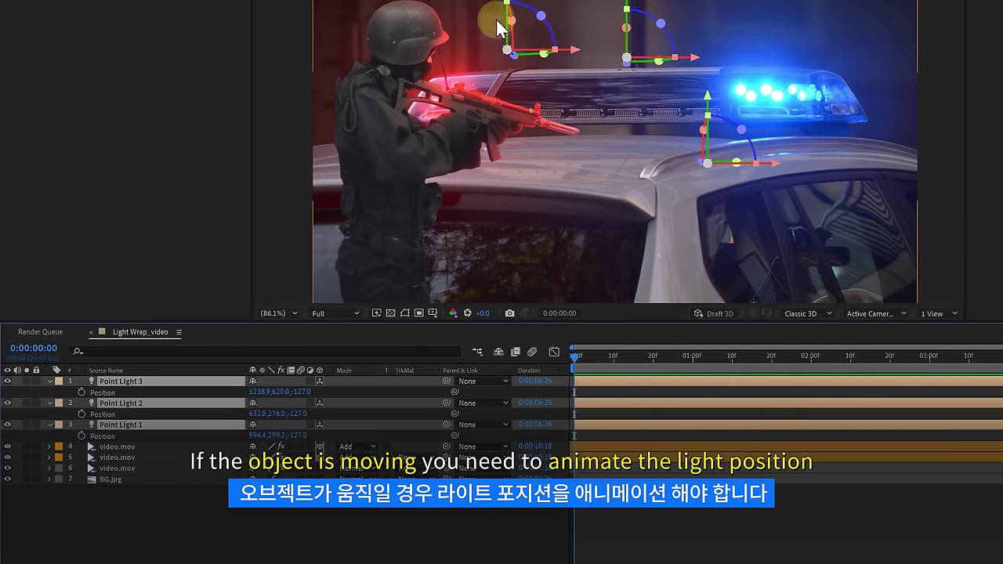
{"action": "left_click", "coordinate": [81, 392]}
{"action": "left_click_drag", "start_coordinate": [254, 391], "coordinate": [176, 401]}
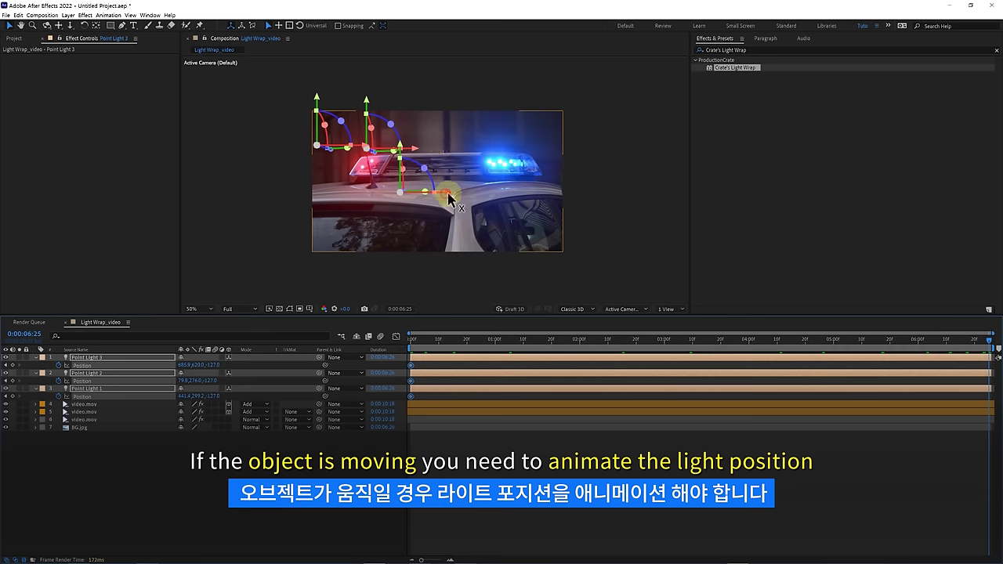
Step: At the end of the shot, move the lights right to follow the soldier and play back
{"action": "left_click_drag", "start_coordinate": [448, 197], "coordinate": [673, 222]}
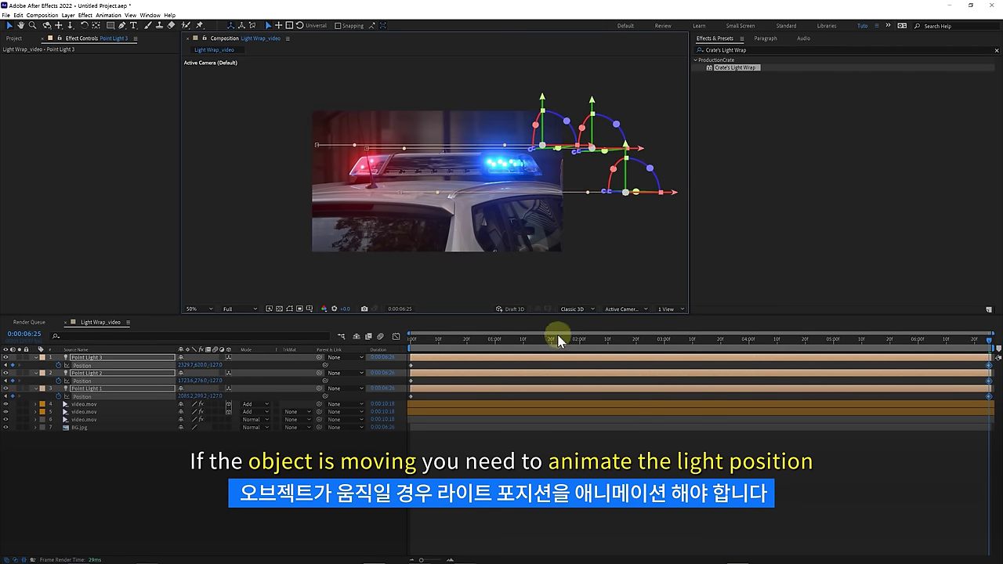
{"action": "left_click_drag", "start_coordinate": [559, 341], "coordinate": [551, 341]}
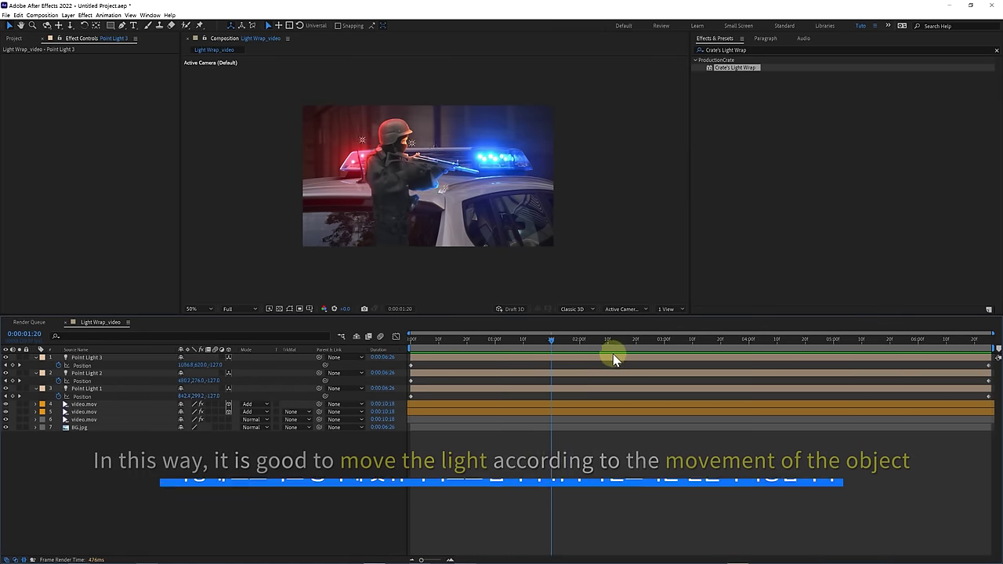
{"action": "key", "text": "space"}
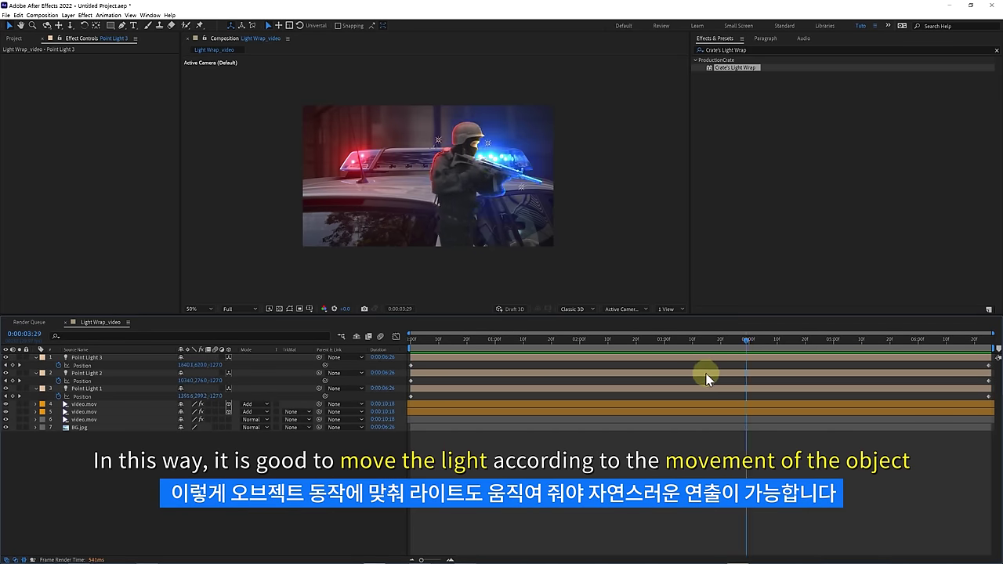
{"action": "left_click_drag", "start_coordinate": [706, 379], "coordinate": [642, 371]}
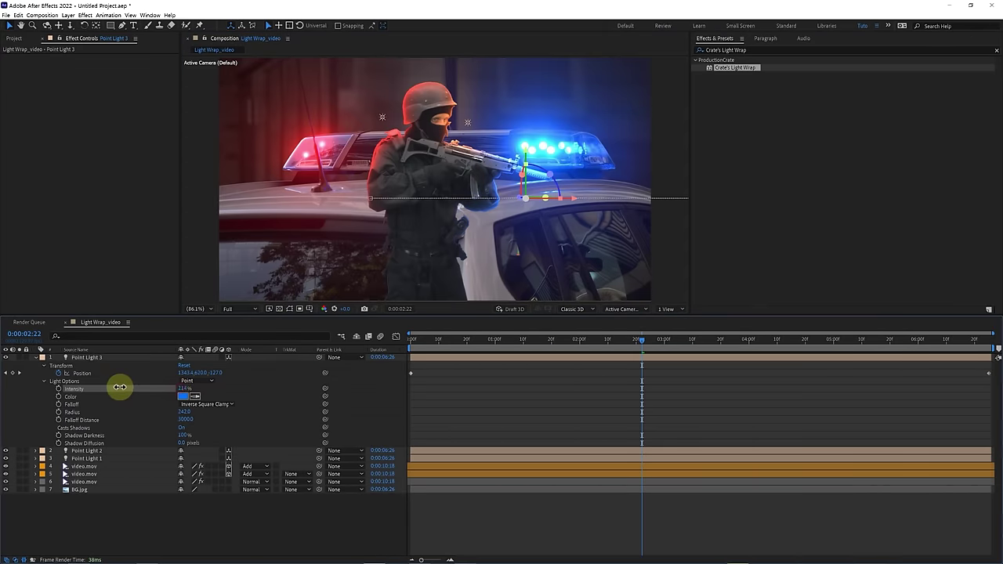
Step: Add a wiggle(30,250) expression to Point Light 3's Intensity and preview the flicker
{"action": "left_click", "coordinate": [120, 387]}
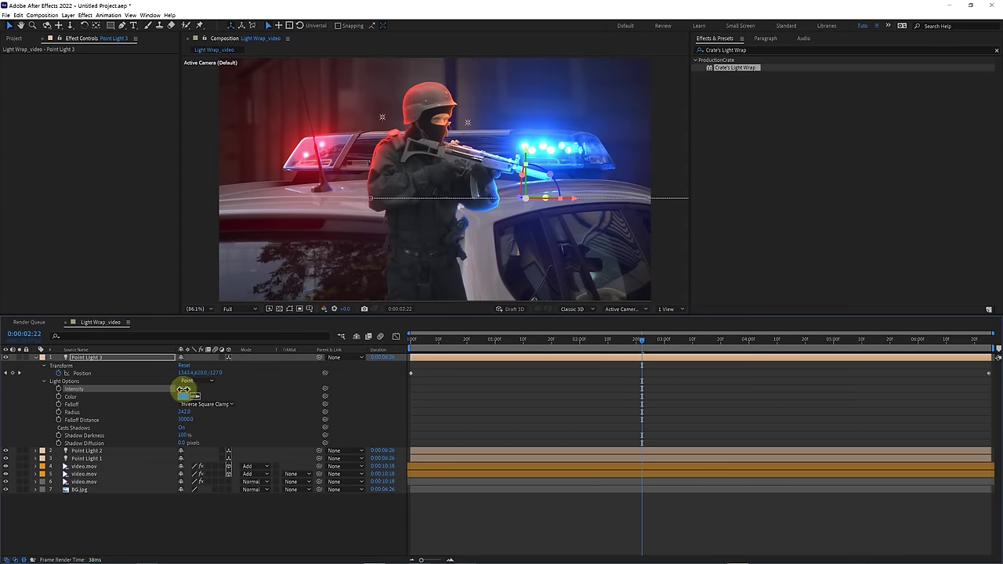
{"action": "left_click", "coordinate": [503, 220]}
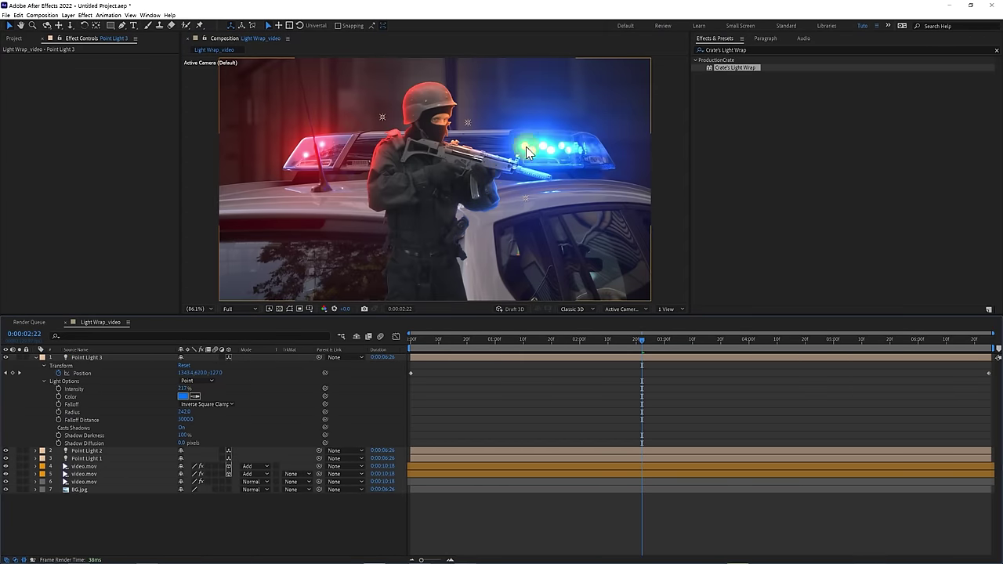
{"action": "left_click", "coordinate": [59, 389], "text": "alt"}
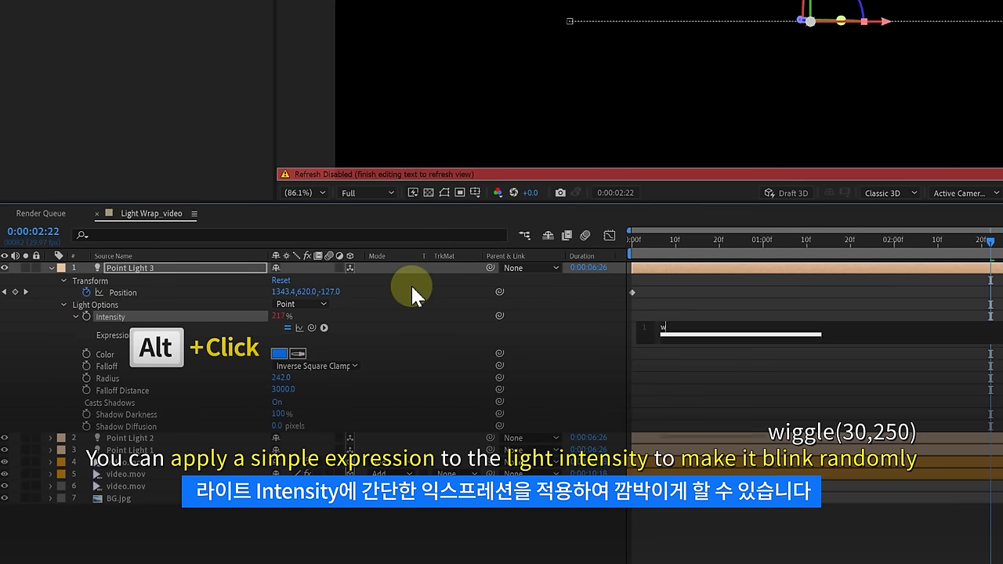
{"action": "type", "text": "wiggle(30,250"}
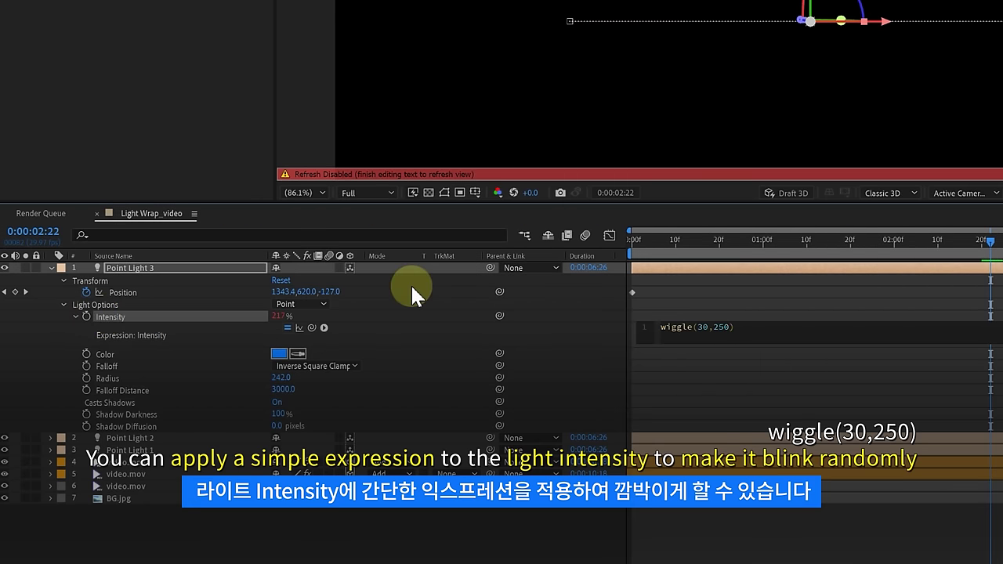
{"action": "left_click", "coordinate": [410, 284]}
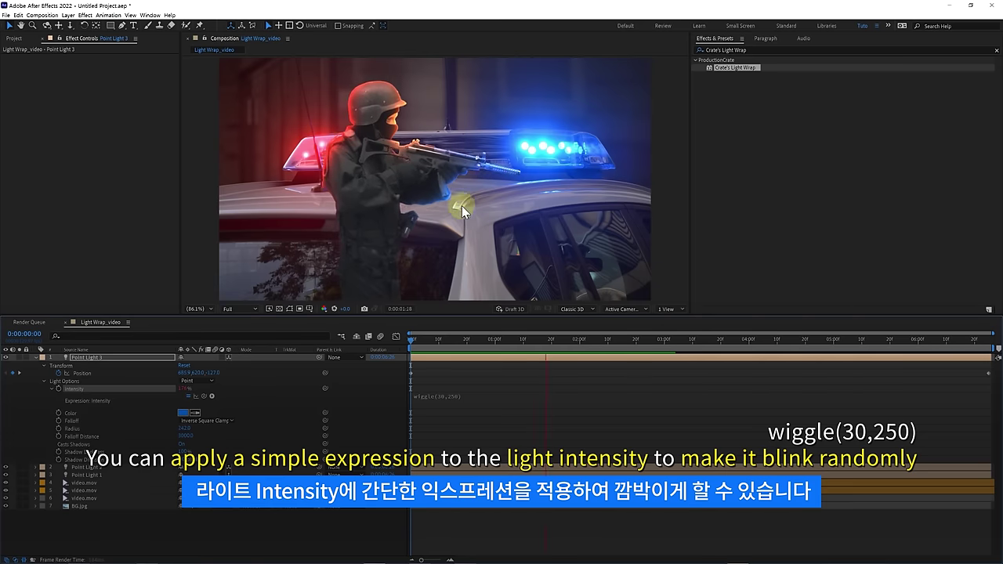
{"action": "key", "text": "space"}
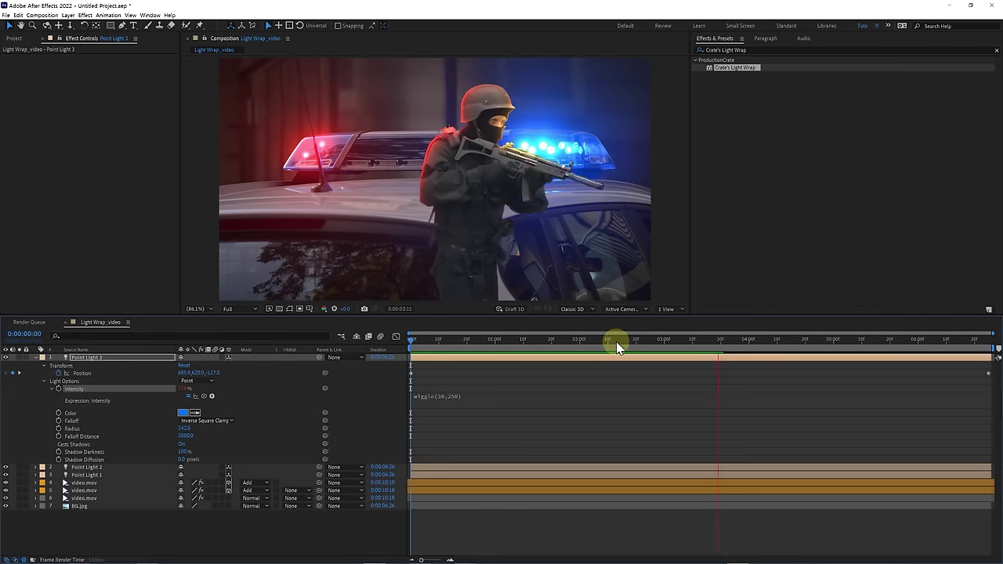
{"action": "left_click_drag", "start_coordinate": [541, 345], "coordinate": [546, 343]}
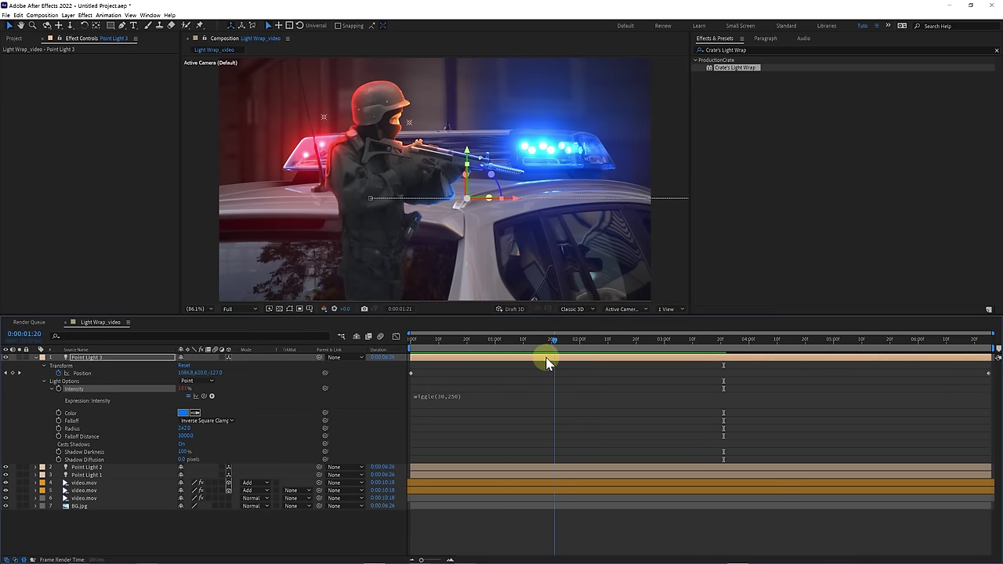
Step: Copy the wiggle(30,250) expression and paste it onto Point Light 2's Intensity
{"action": "left_click", "coordinate": [444, 384]}
{"action": "left_click", "coordinate": [436, 397]}
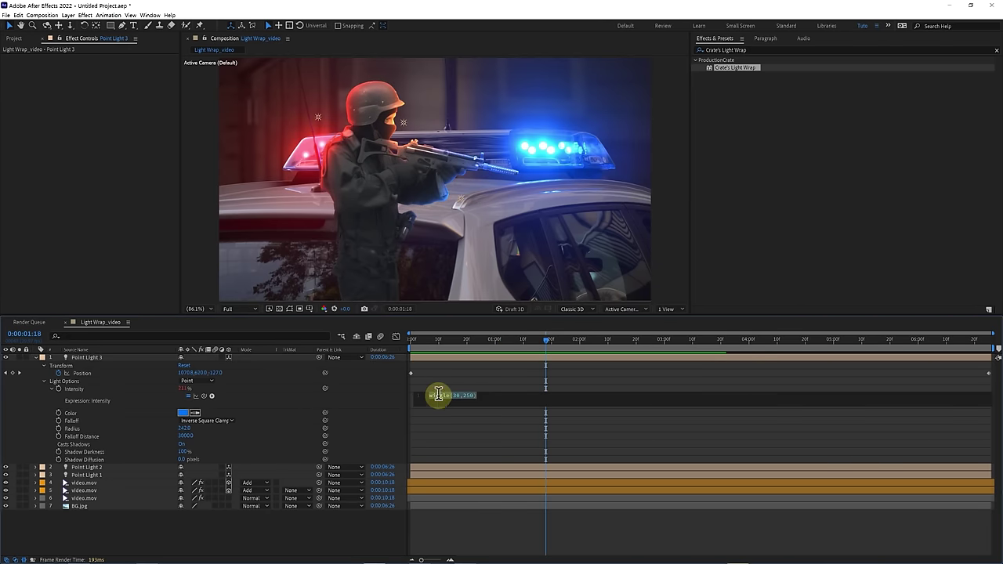
{"action": "key", "text": "ctrl+c"}
{"action": "left_click", "coordinate": [36, 358]}
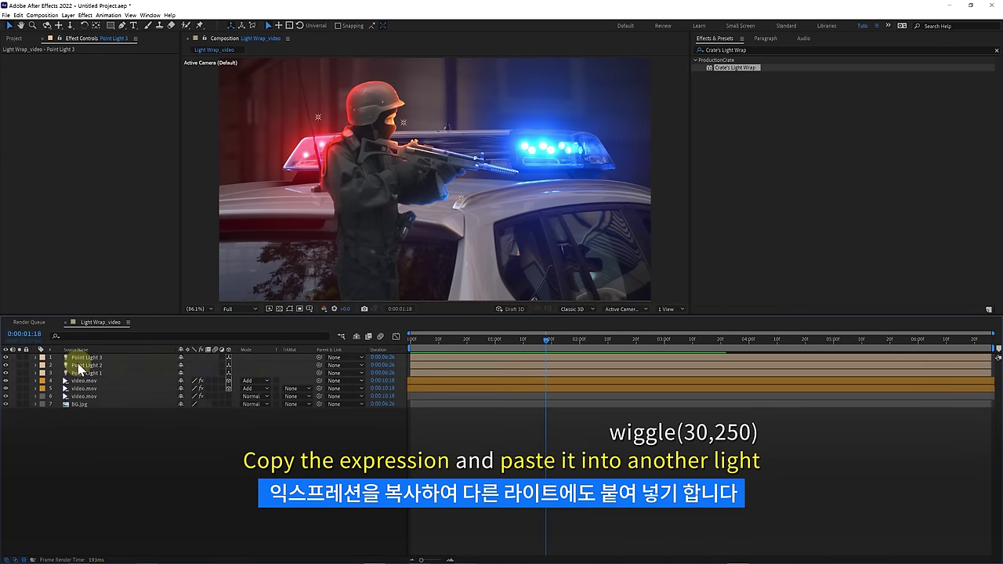
{"action": "left_click", "coordinate": [37, 365]}
{"action": "key", "text": "p"}
{"action": "left_click", "coordinate": [43, 373]}
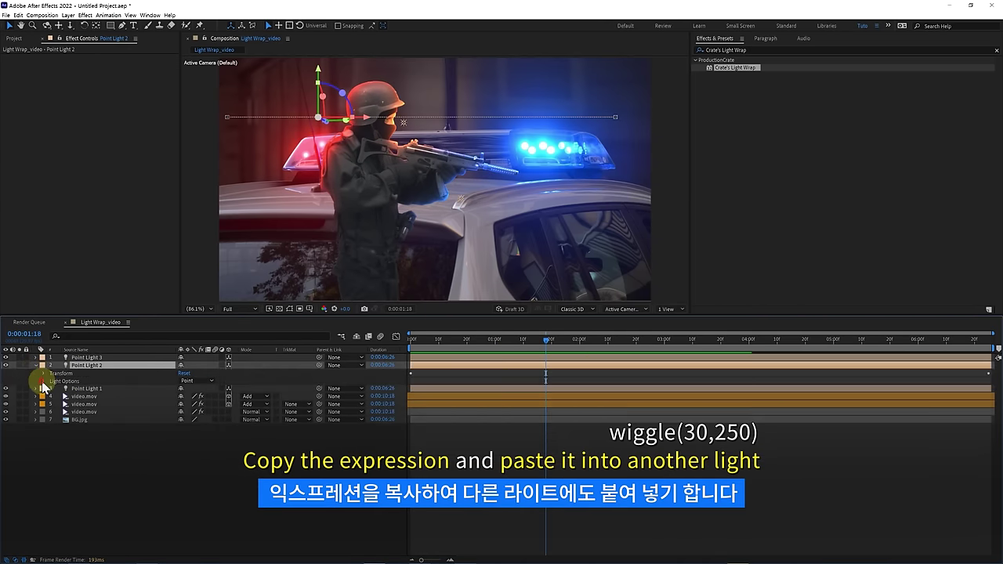
{"action": "left_click", "coordinate": [44, 381]}
{"action": "left_click", "coordinate": [59, 390], "text": "alt"}
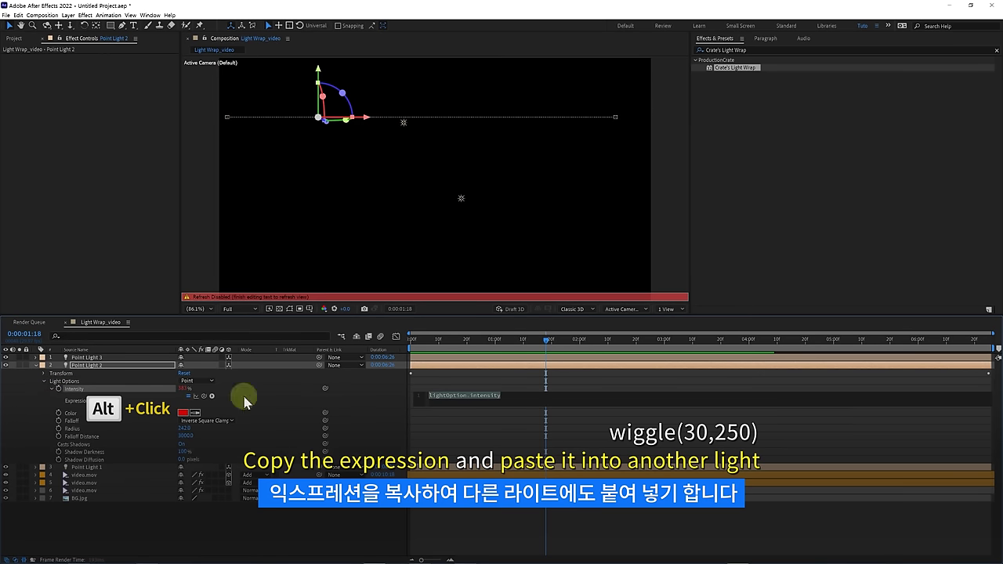
{"action": "left_click", "coordinate": [429, 384]}
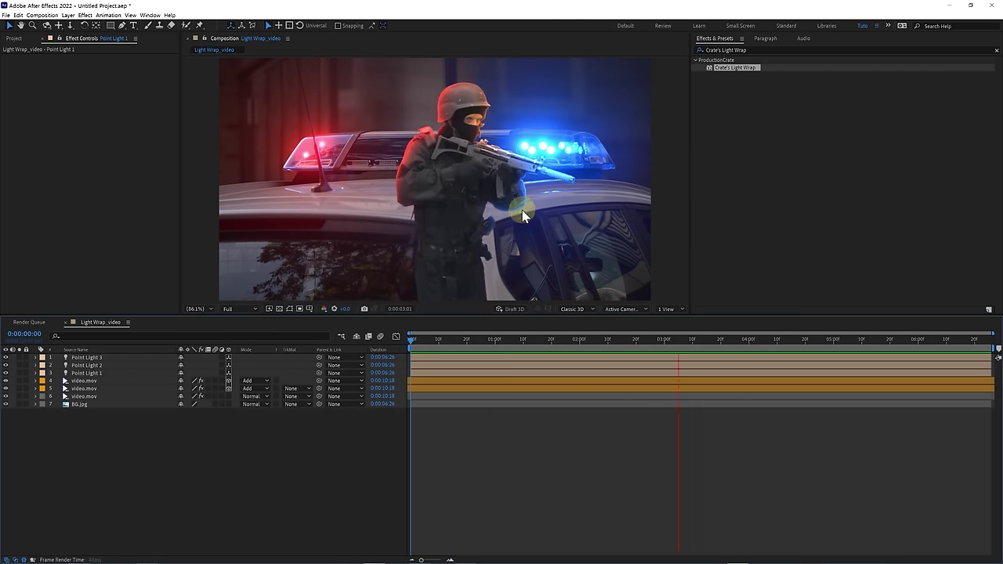
{"action": "left_click_drag", "start_coordinate": [441, 346], "coordinate": [455, 346]}
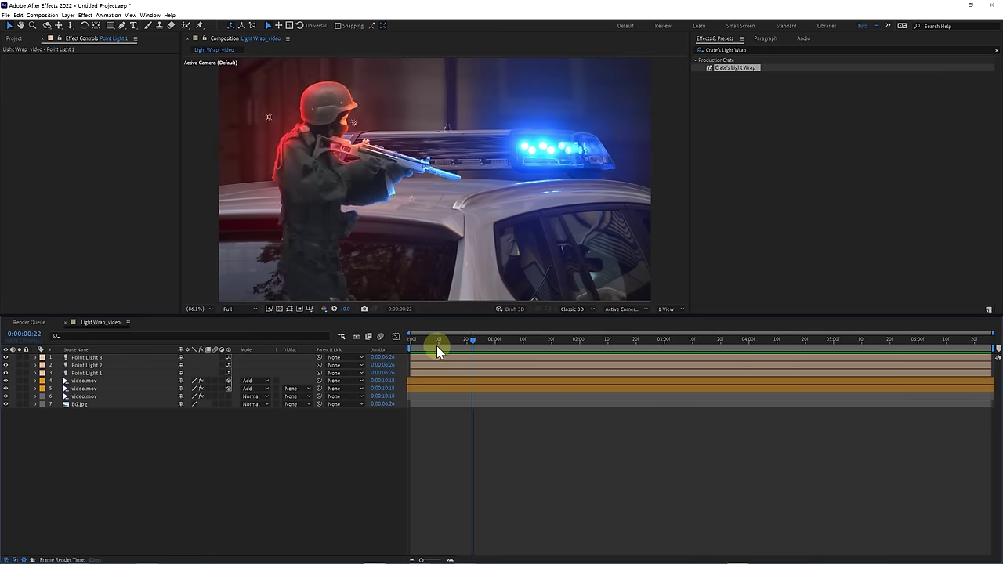
{"action": "key", "text": "space"}
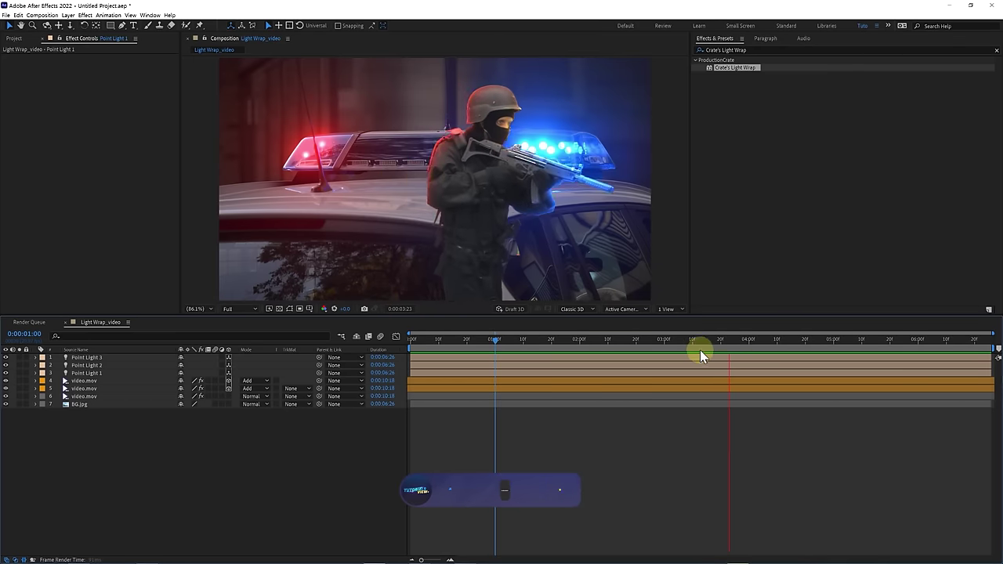
{"action": "left_click_drag", "start_coordinate": [784, 339], "coordinate": [409, 340]}
Step: Create a new adjustment layer named CC at the top of the comp
{"action": "right_click", "coordinate": [450, 414]}
{"action": "mouse_move", "coordinate": [470, 419]}
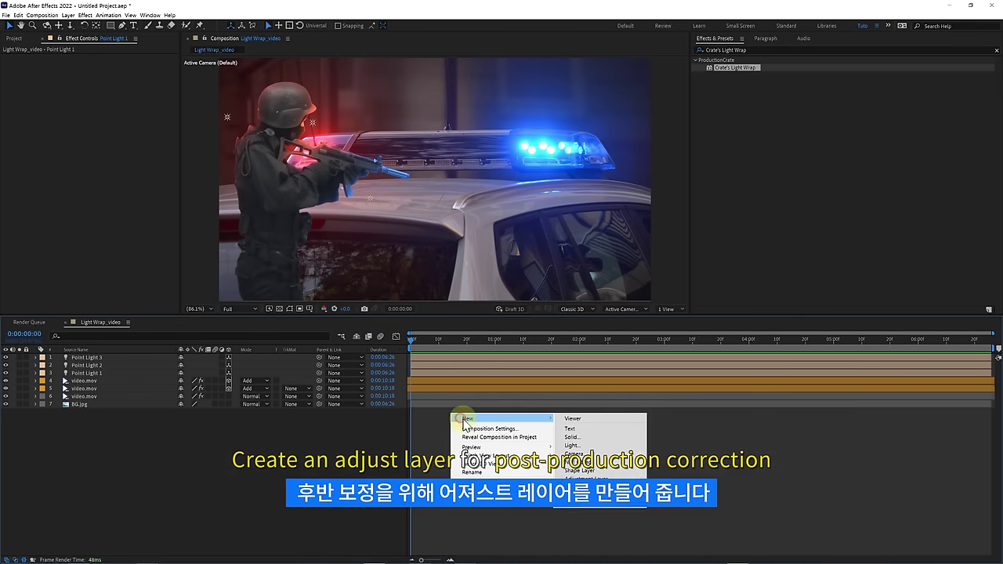
{"action": "left_click", "coordinate": [584, 478]}
{"action": "type", "text": "CC"}
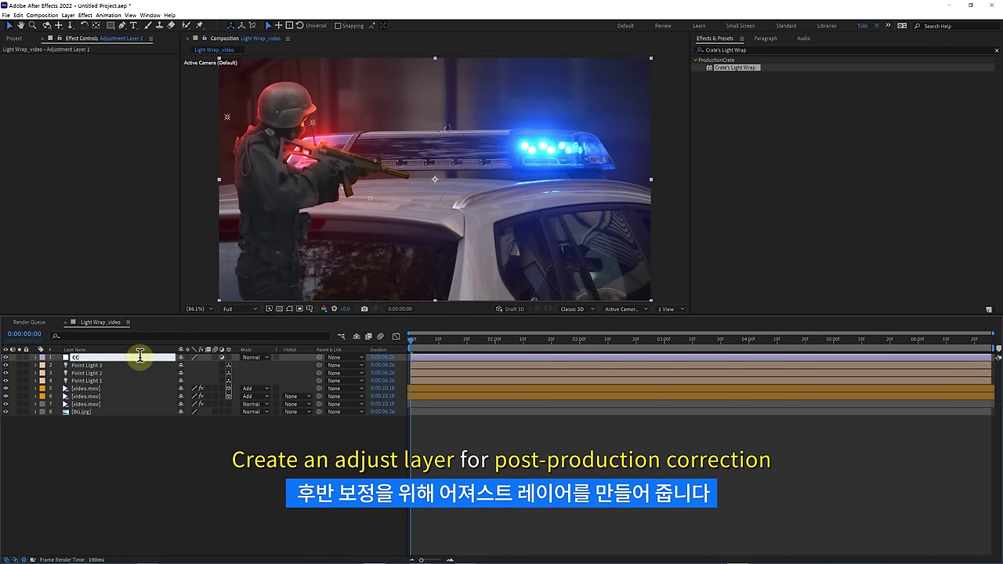
{"action": "key", "text": "Return"}
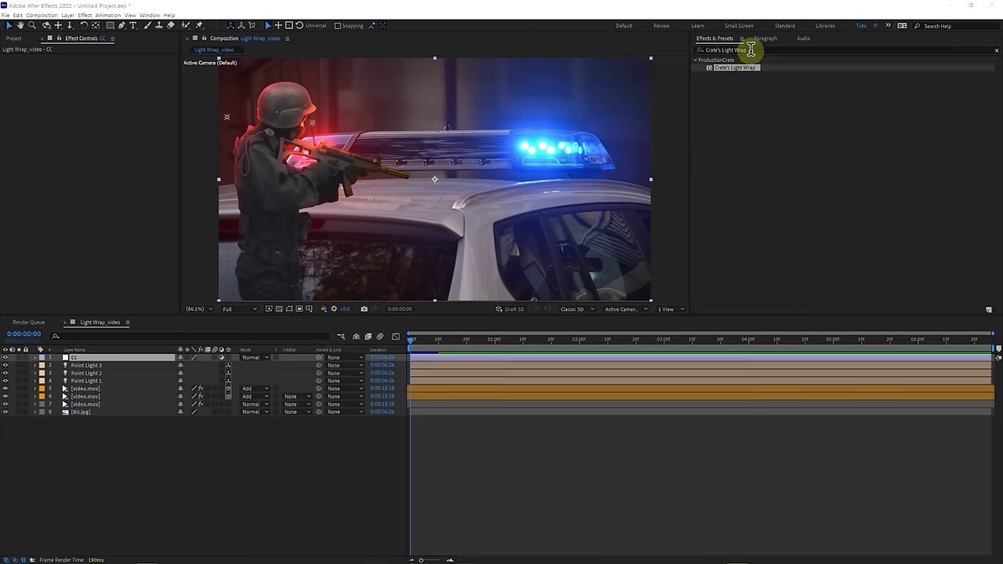
Step: Search 'noise' in Effects & Presets and apply Noise to the CC layer
{"action": "triple_click", "coordinate": [711, 49]}
{"action": "type", "text": "noise"}
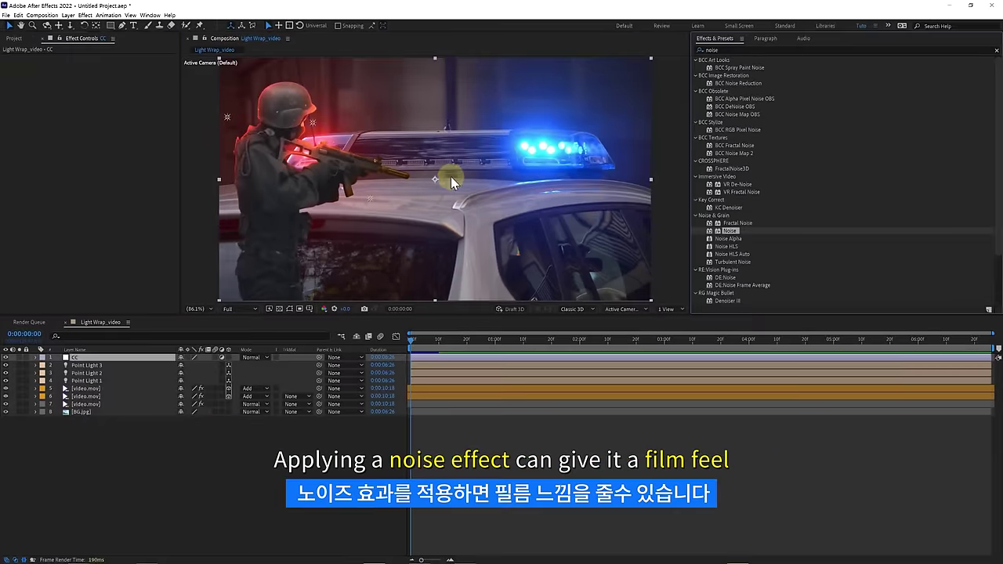
{"action": "left_click_drag", "start_coordinate": [584, 334], "coordinate": [450, 176]}
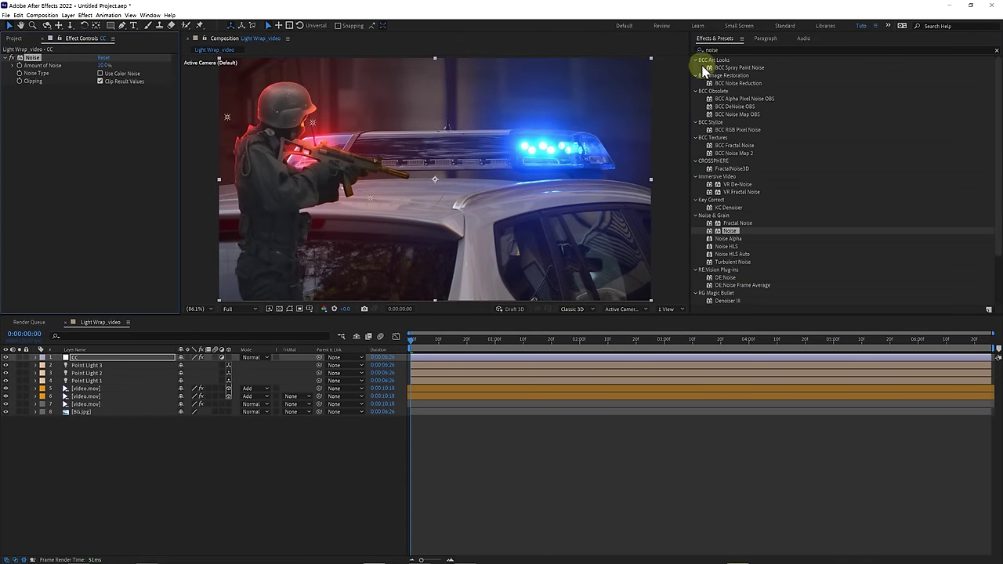
Step: Apply Color Balance to the CC layer with Shadow Red and Shadow Blue Balance at 25.0
{"action": "triple_click", "coordinate": [727, 49]}
{"action": "type", "text": "col"}
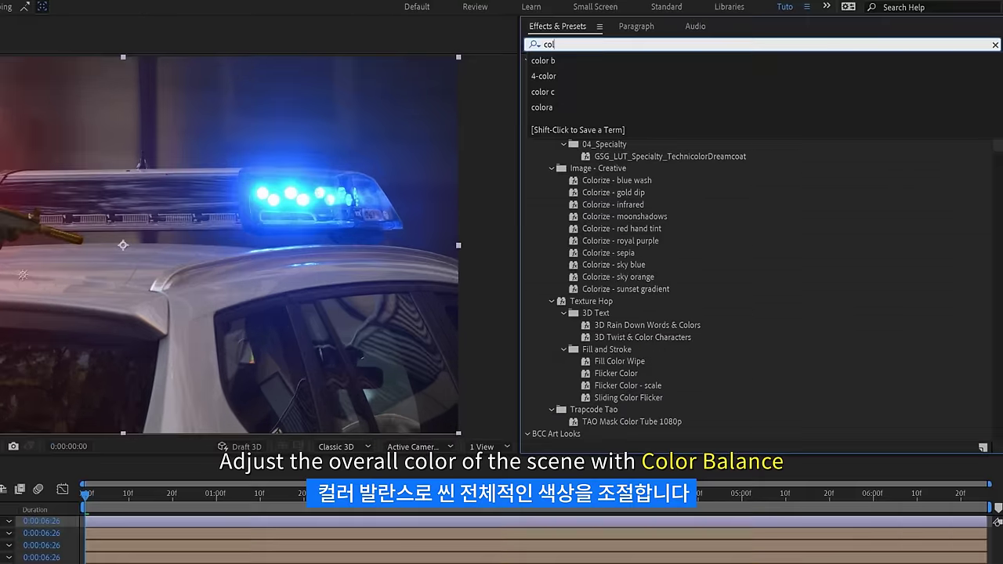
{"action": "type", "text": "or b"}
{"action": "mouse_move", "coordinate": [580, 97]}
{"action": "left_mouse_down"}
{"action": "mouse_move", "coordinate": [423, 125]}
{"action": "mouse_move", "coordinate": [216, 136]}
{"action": "left_mouse_up"}
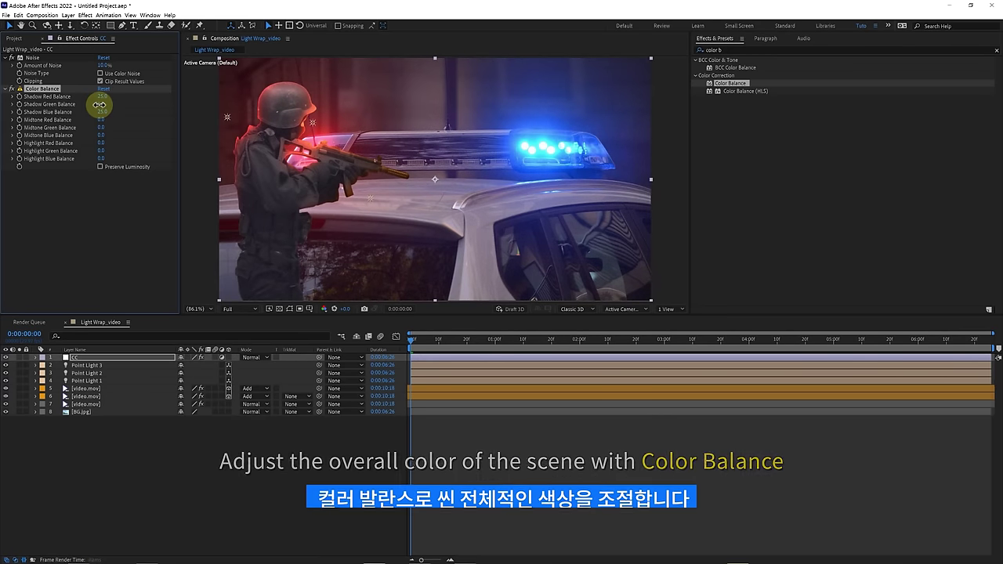
{"action": "left_click", "coordinate": [734, 49]}
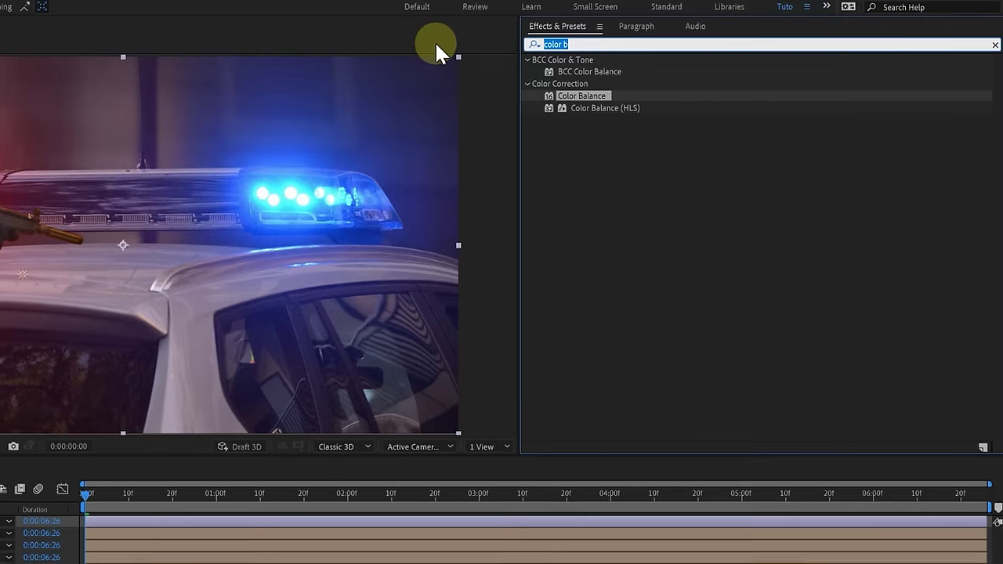
Step: Apply Curves to the CC layer, darkening shadows and lifting highlights into a gentle S-curve
{"action": "type", "text": "curv"}
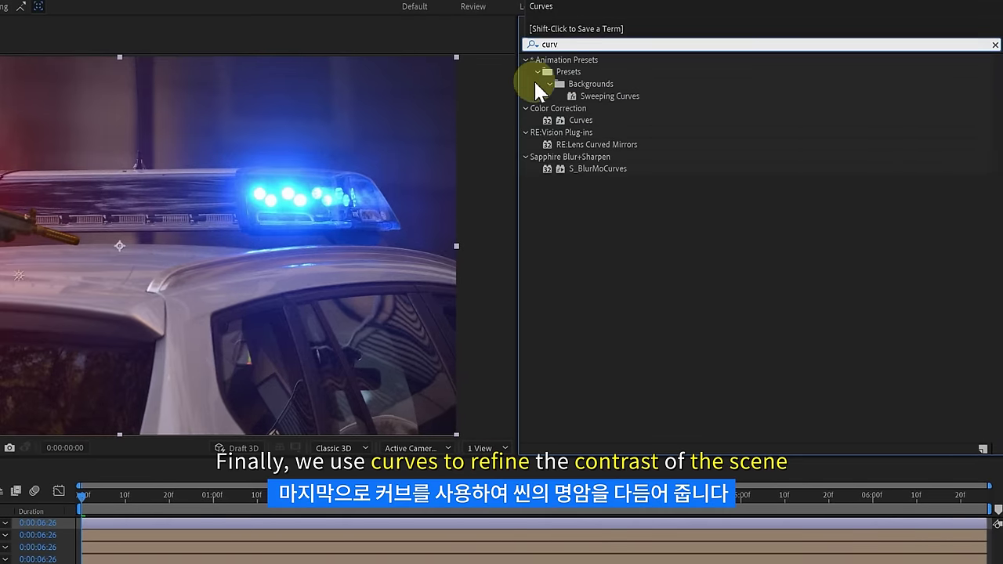
{"action": "double_click", "coordinate": [580, 119]}
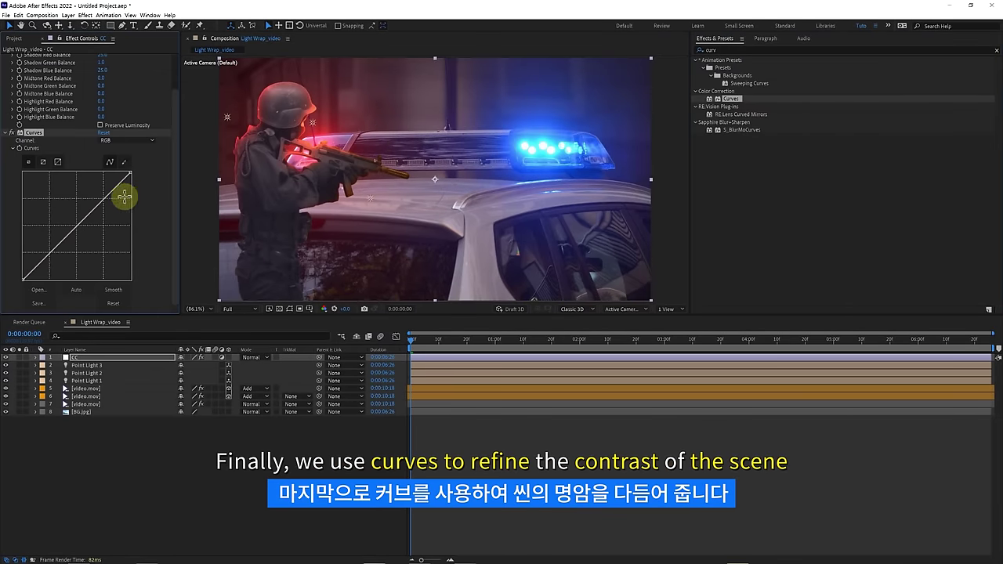
{"action": "left_click_drag", "start_coordinate": [107, 198], "coordinate": [99, 200]}
{"action": "left_click_drag", "start_coordinate": [52, 244], "coordinate": [60, 252]}
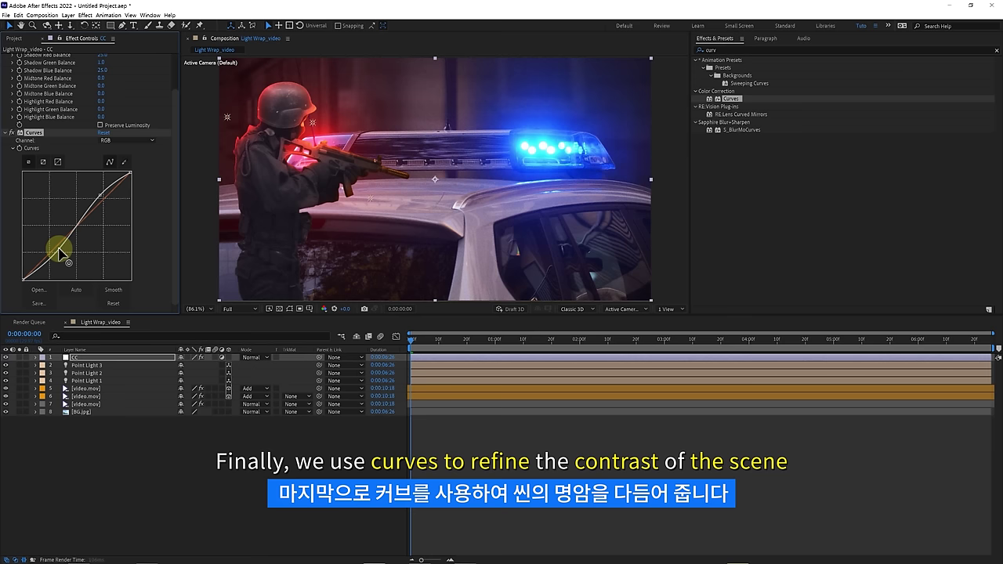
{"action": "left_click_drag", "start_coordinate": [108, 205], "coordinate": [102, 201]}
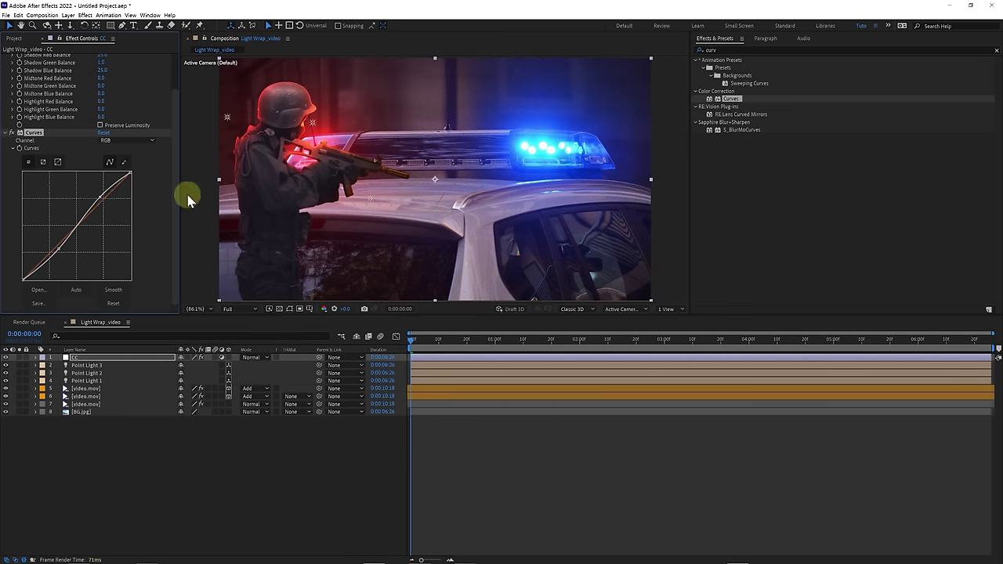